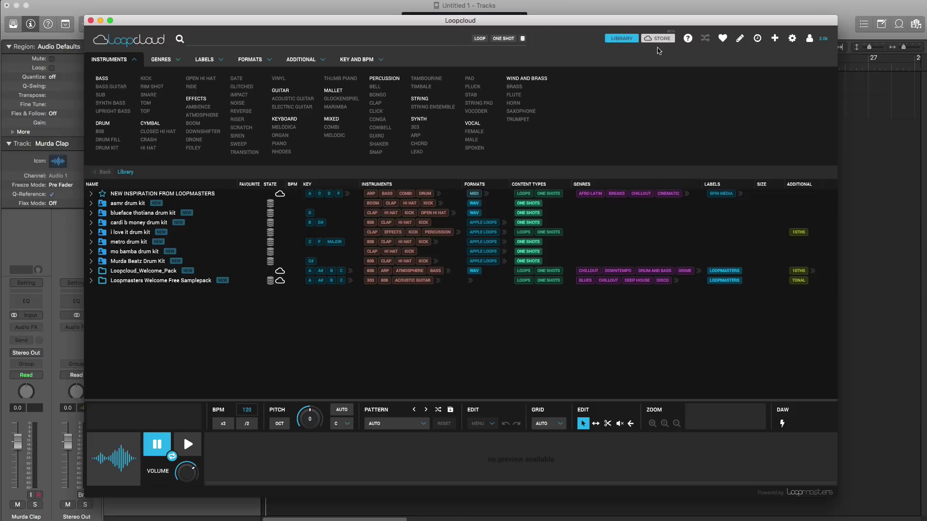
View the Loopcloud store's sample packs and return to the library
{"action": "left_click", "coordinate": [661, 39]}
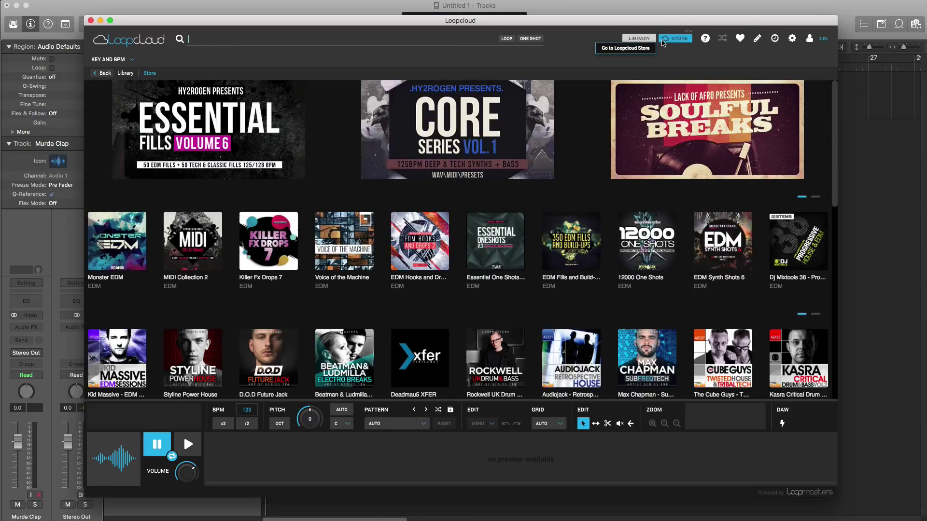
{"action": "left_click", "coordinate": [638, 39]}
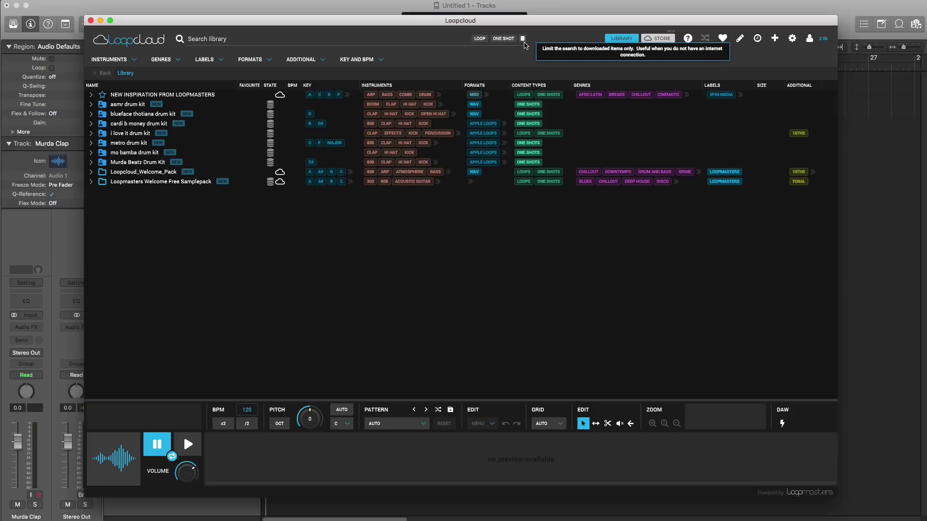
Limit the library search to downloaded items and search for "clap"
{"action": "left_click", "coordinate": [522, 39]}
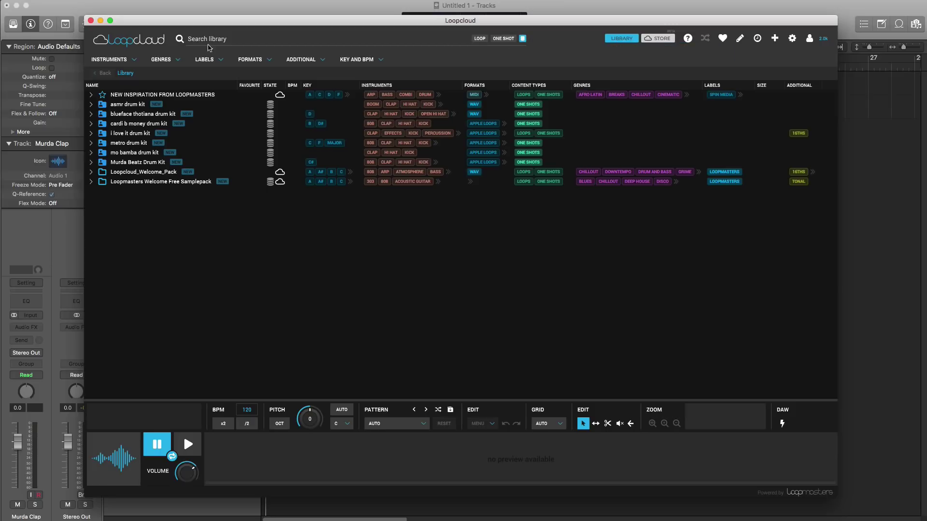
{"action": "left_click", "coordinate": [207, 43]}
{"action": "type", "text": "clap"}
{"action": "key", "text": "Return"}
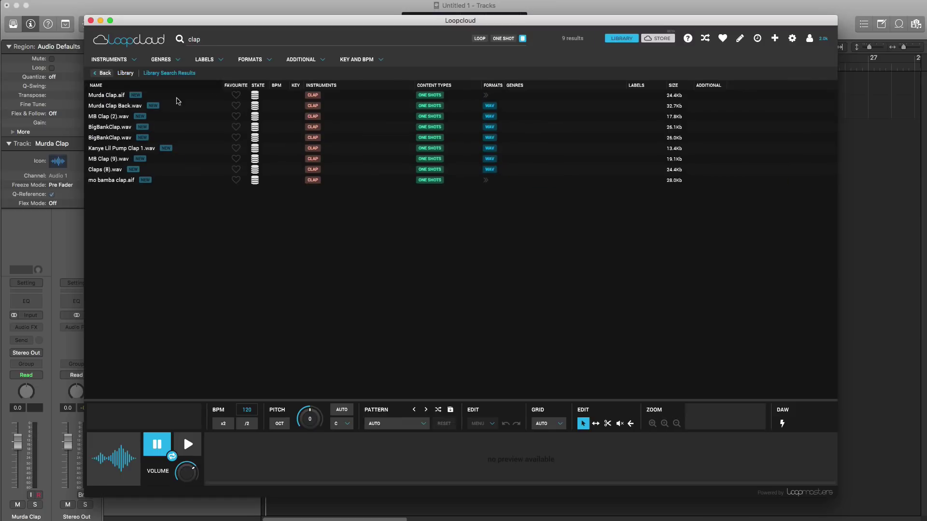
Audition the downloaded clap samples from Murda Clap.aif through mo bamba clap.aif, then return to Claps (8).wav
{"action": "left_click", "coordinate": [105, 98]}
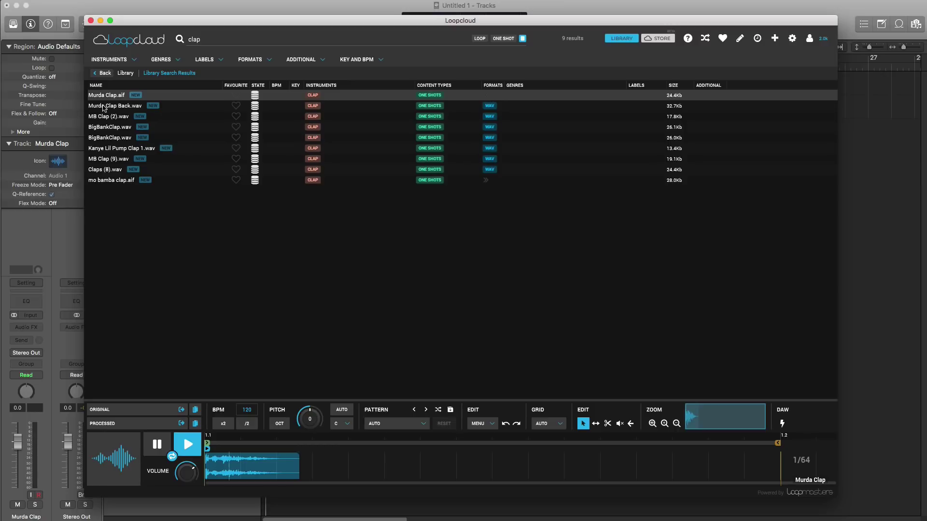
{"action": "key", "text": "Down"}
{"action": "key", "text": "Down"}
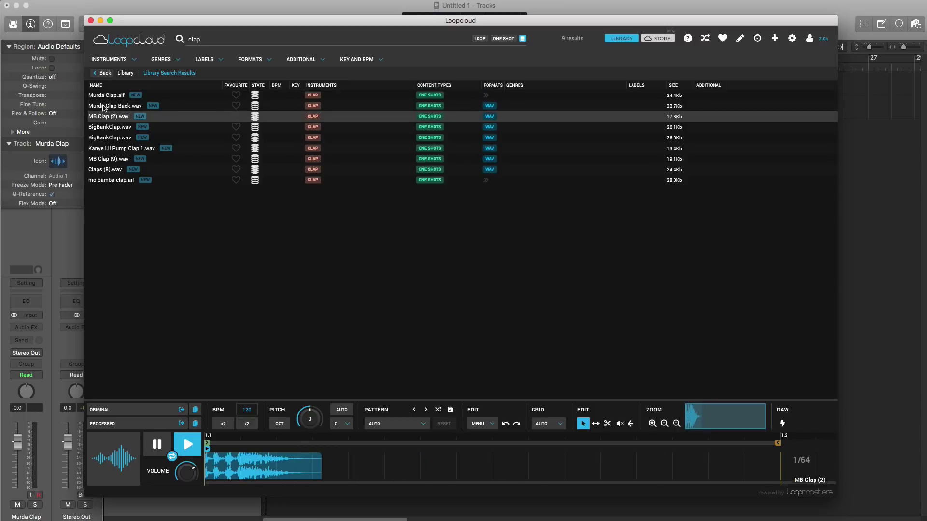
{"action": "key", "text": "Down"}
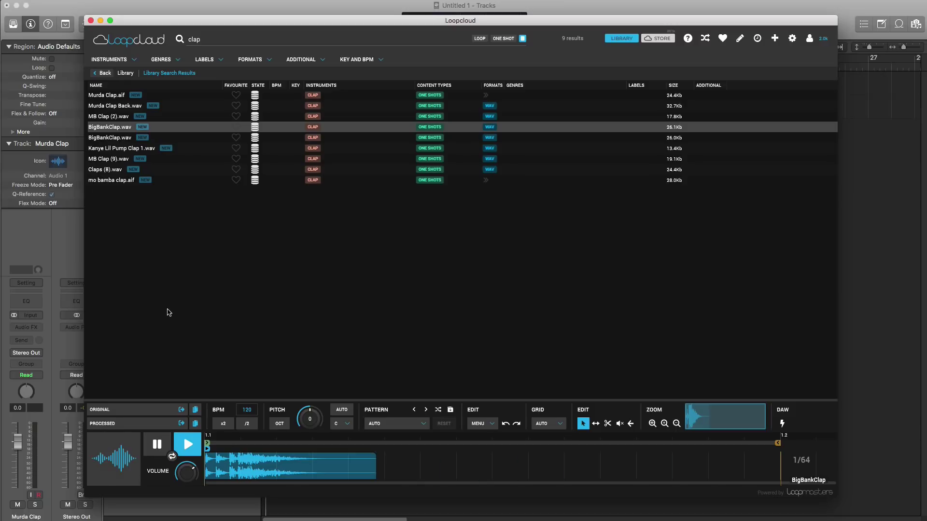
{"action": "key", "text": "Down"}
{"action": "key", "text": "Down"}
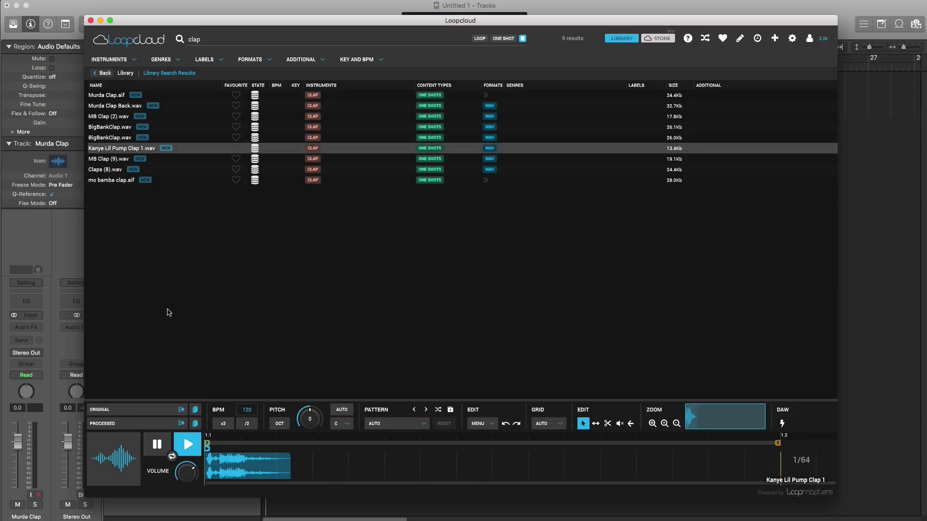
{"action": "key", "text": "Down"}
{"action": "key", "text": "Down"}
{"action": "key", "text": "Down"}
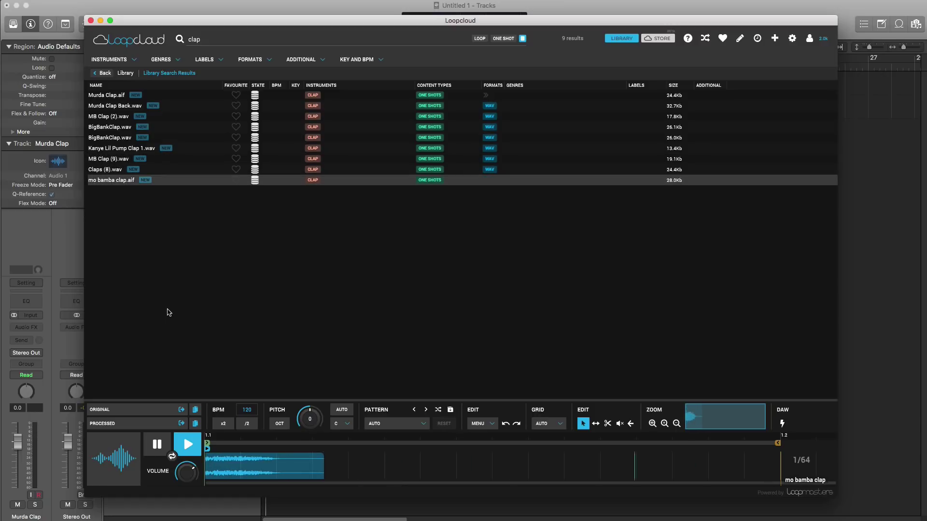
{"action": "key", "text": "Up"}
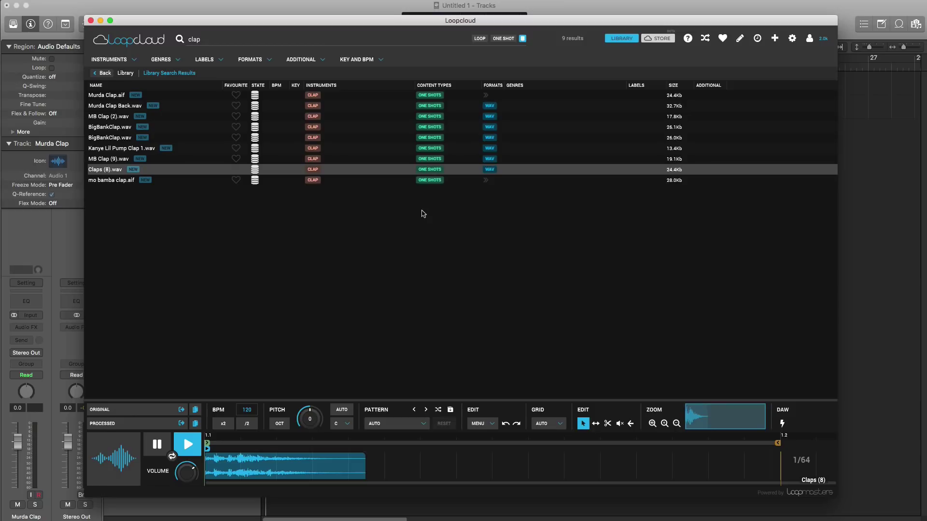
Include cloud items in the clap search and audition the samples from FT1_Trap_Kit_Trap_Clap.wav to PAPA_Clap_2.wav
{"action": "left_click", "coordinate": [523, 39]}
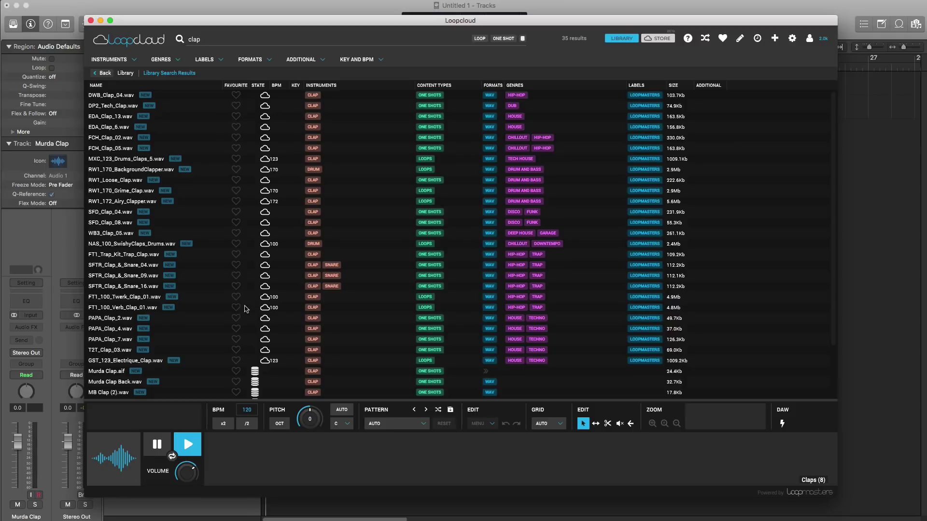
{"action": "left_click", "coordinate": [102, 255]}
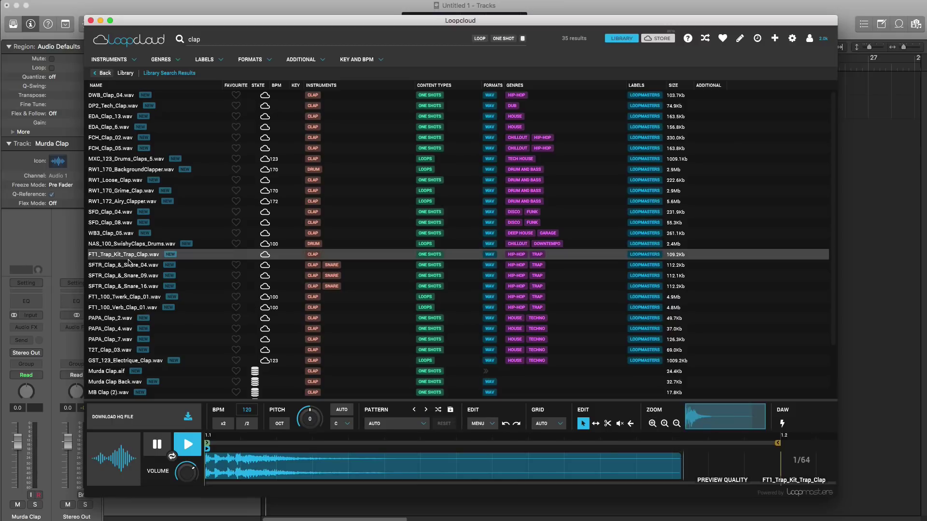
{"action": "left_click", "coordinate": [129, 264]}
{"action": "key", "text": "Down"}
{"action": "key", "text": "Down"}
{"action": "key", "text": "Down"}
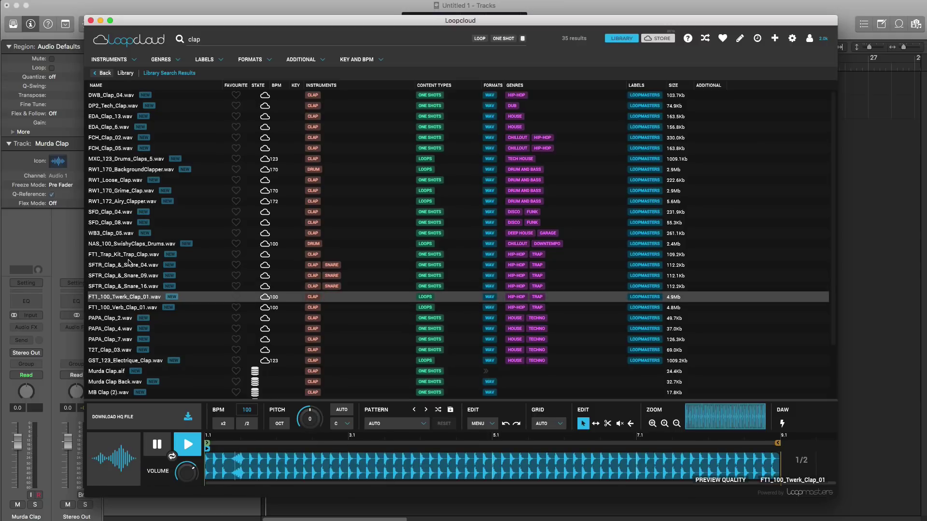
{"action": "key", "text": "Down"}
{"action": "key", "text": "Down"}
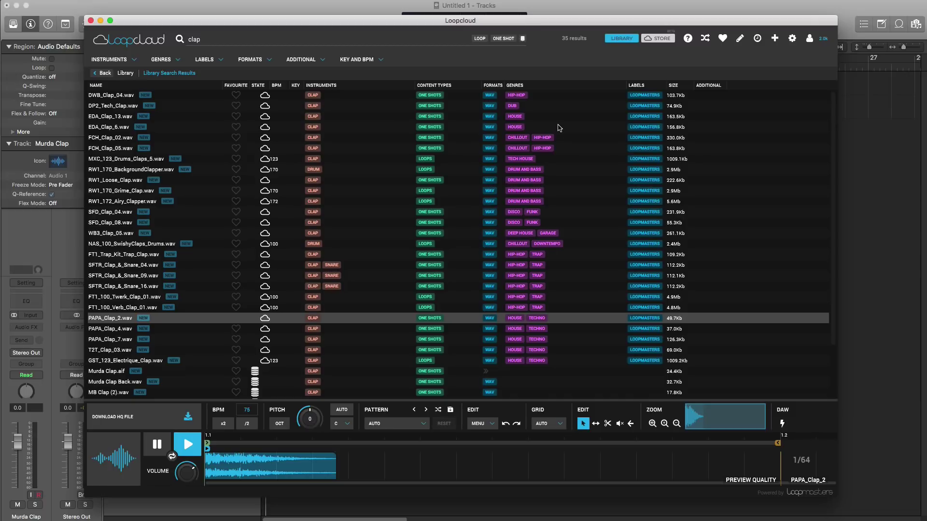
Try filtering the clap results by the key C#, and remove the key filter again
{"action": "left_click", "coordinate": [378, 60]}
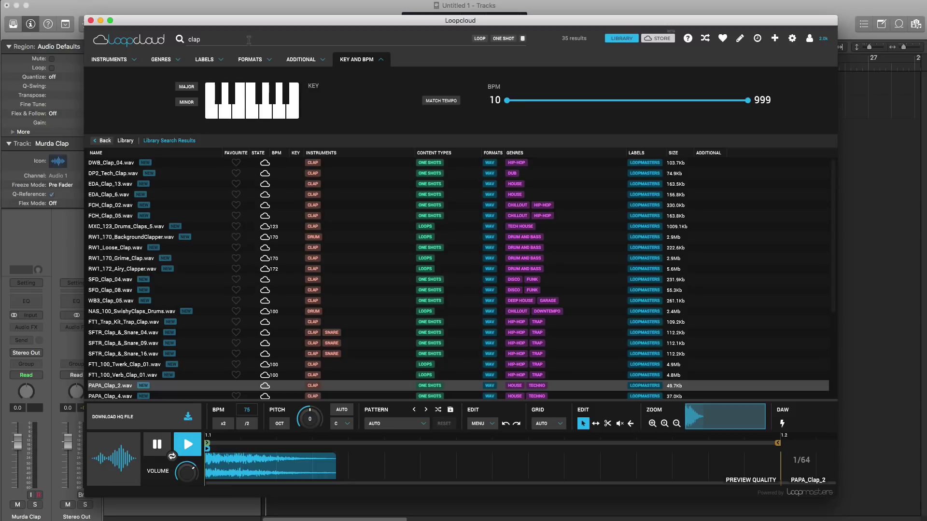
{"action": "left_click", "coordinate": [218, 99]}
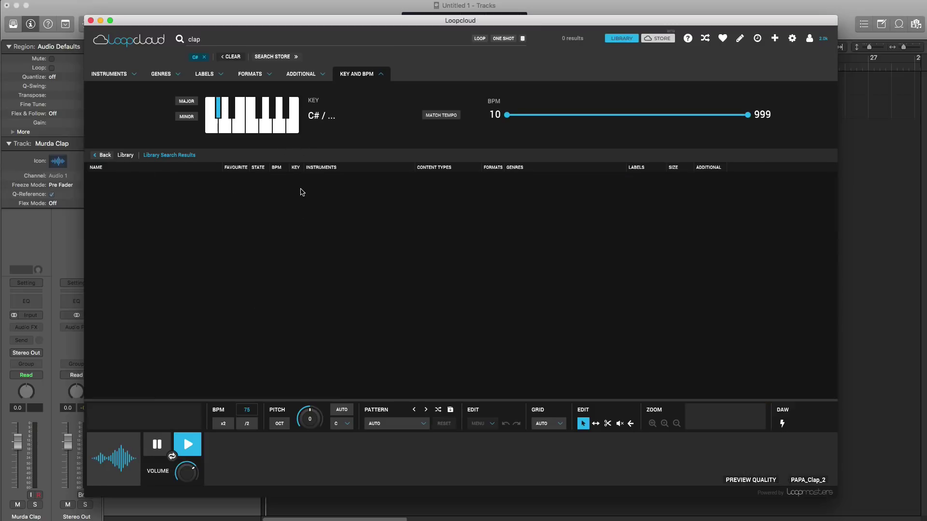
{"action": "left_click", "coordinate": [219, 116]}
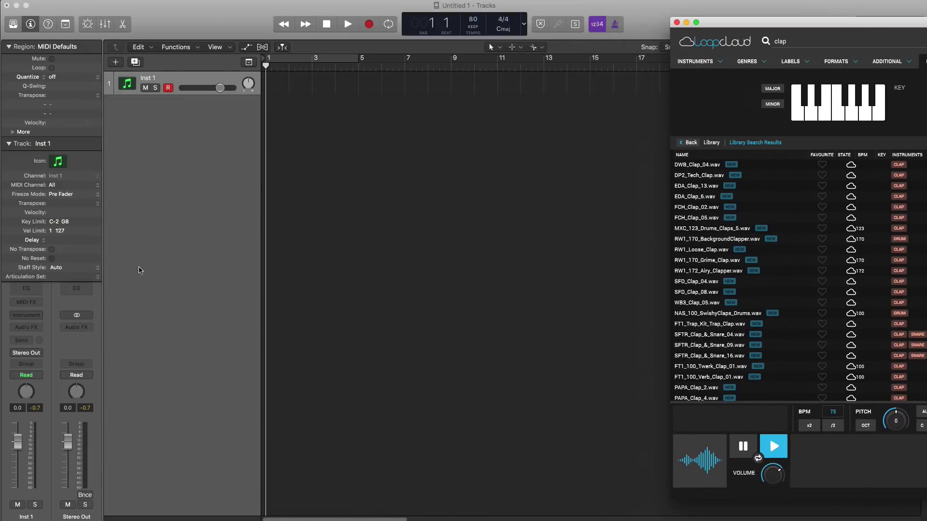
Switch to Logic Pro and load Ultrabeat on the Inst 1 track with the Drag & Drop Samples drum kit
{"action": "left_click", "coordinate": [129, 310]}
{"action": "left_click", "coordinate": [29, 315]}
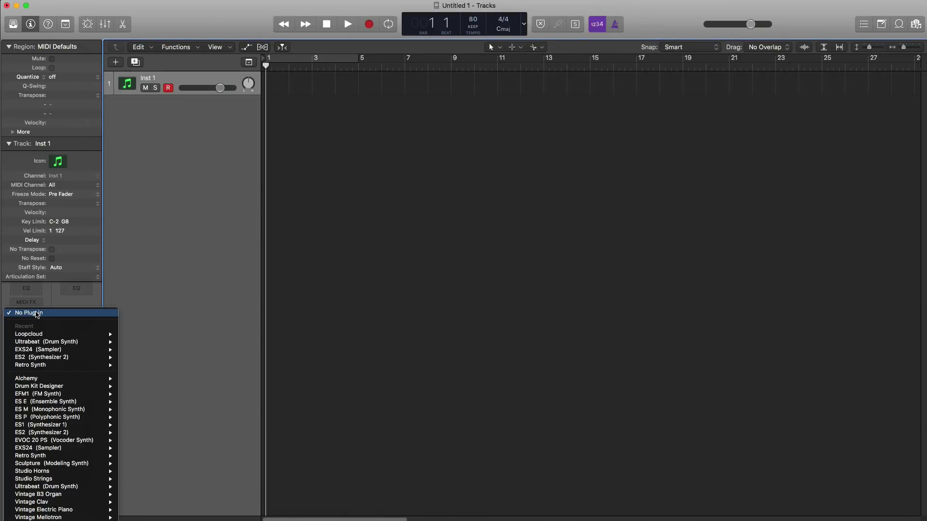
{"action": "left_click", "coordinate": [44, 342]}
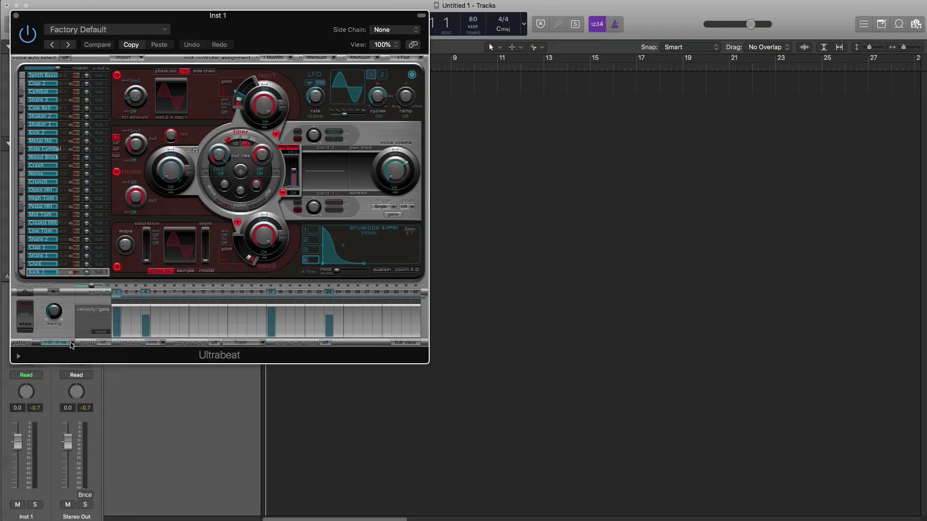
{"action": "left_click", "coordinate": [162, 30]}
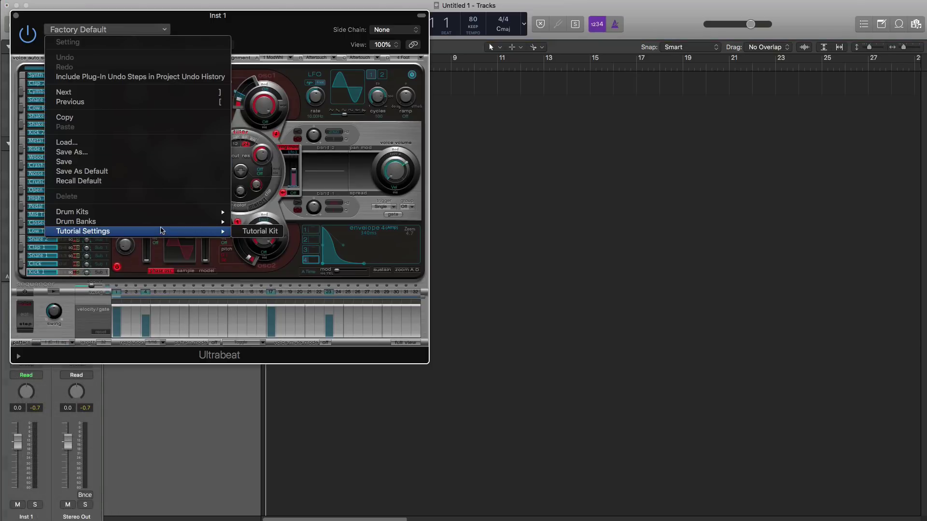
{"action": "mouse_move", "coordinate": [161, 215]}
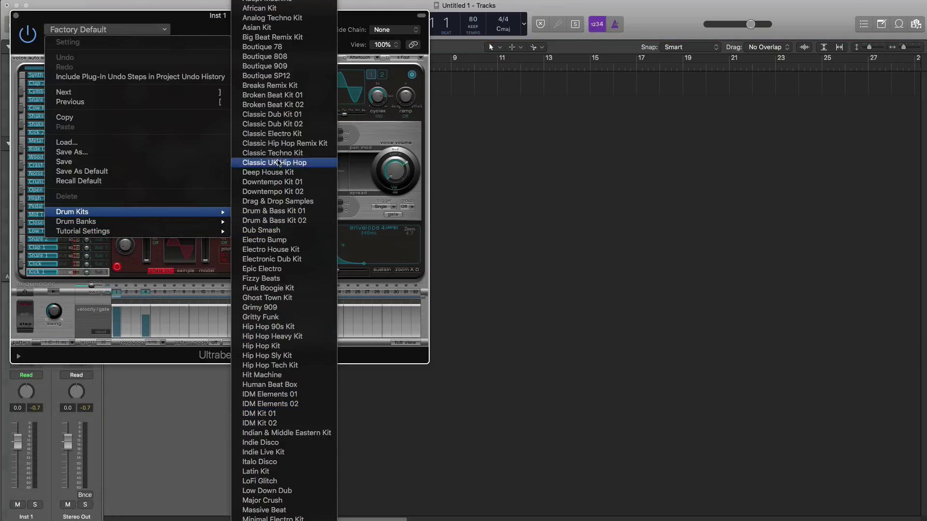
{"action": "left_click", "coordinate": [294, 203]}
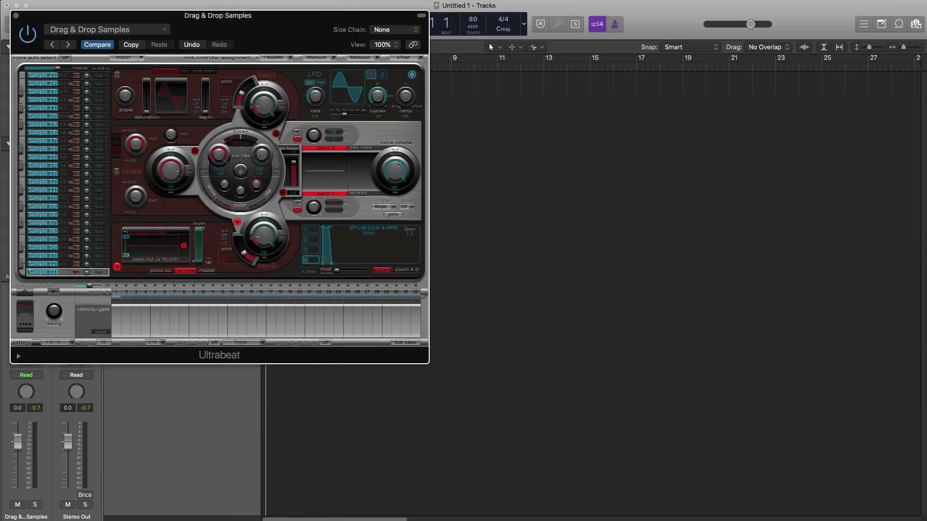
Switch to Loopcloud, place its window beside Ultrabeat, and search only the downloaded library items for "kick"
{"action": "key", "text": "super+Tab"}
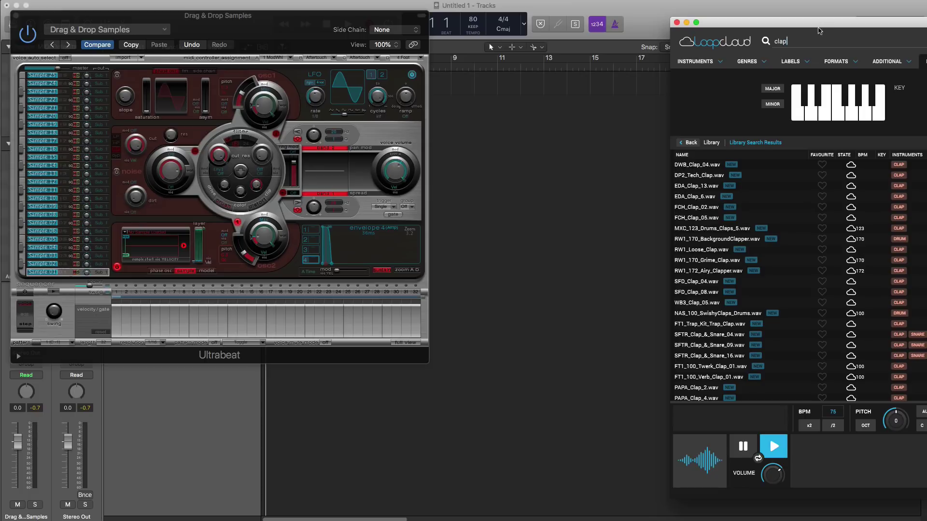
{"action": "left_click_drag", "start_coordinate": [819, 28], "coordinate": [463, 22]}
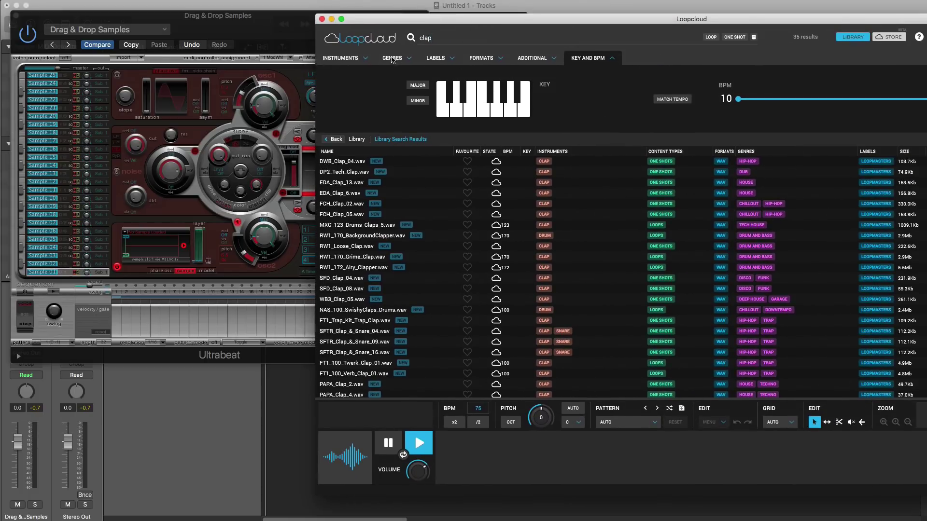
{"action": "left_click", "coordinate": [753, 39]}
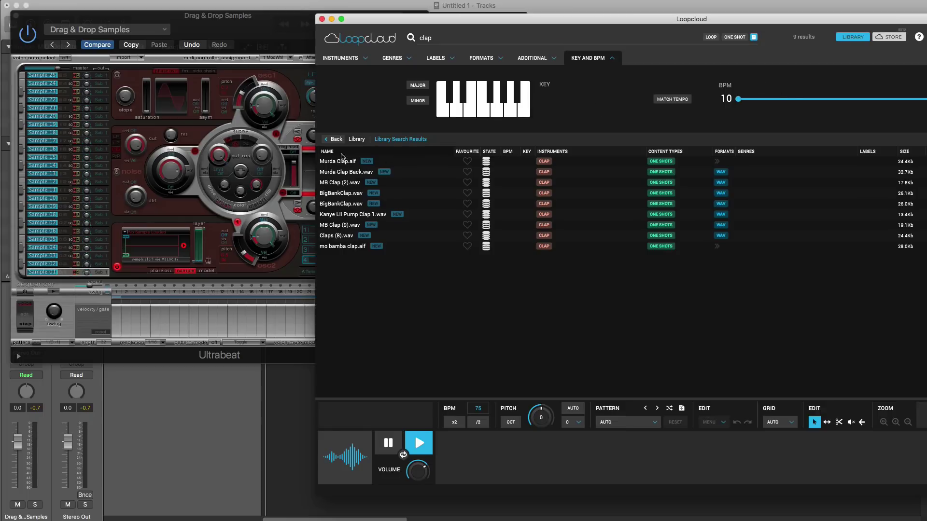
{"action": "left_click", "coordinate": [445, 42]}
{"action": "type", "text": "kick"}
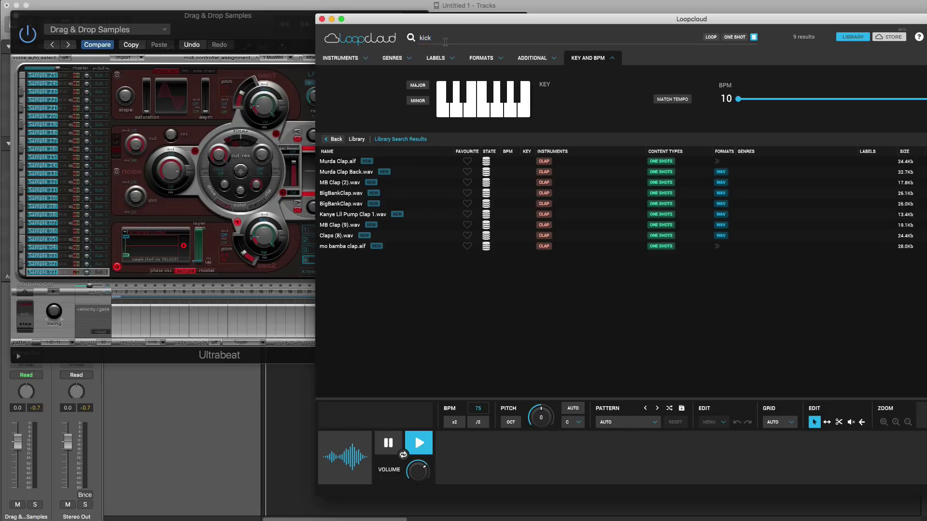
Audition the kick samples and load MB Kick (3)-24b.wav into the Sample 01 slot of Ultrabeat
{"action": "left_click", "coordinate": [337, 161]}
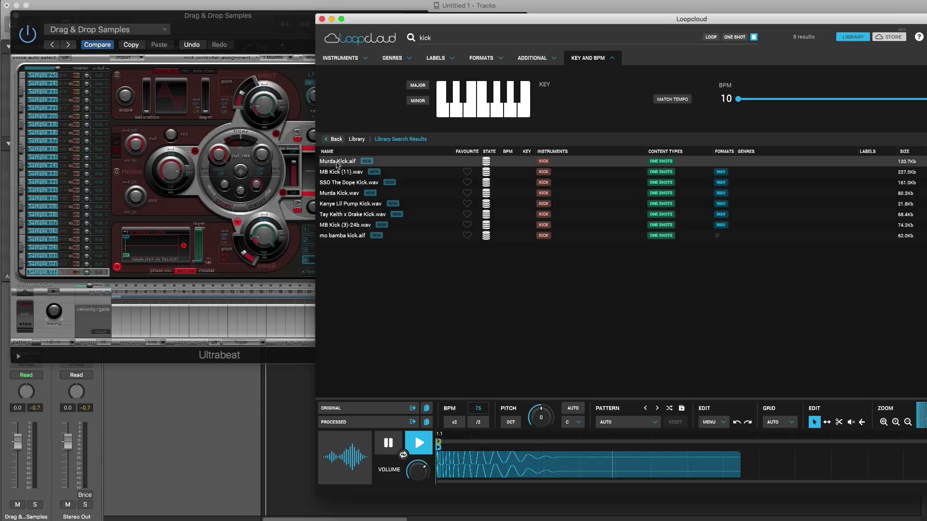
{"action": "key", "text": "Down"}
{"action": "key", "text": "Down"}
{"action": "key", "text": "Down"}
{"action": "key", "text": "Down"}
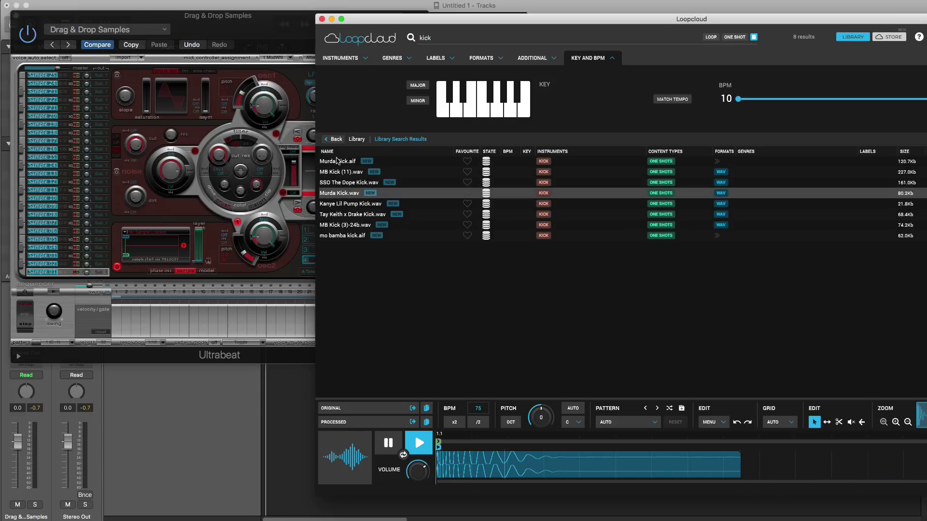
{"action": "key", "text": "Down"}
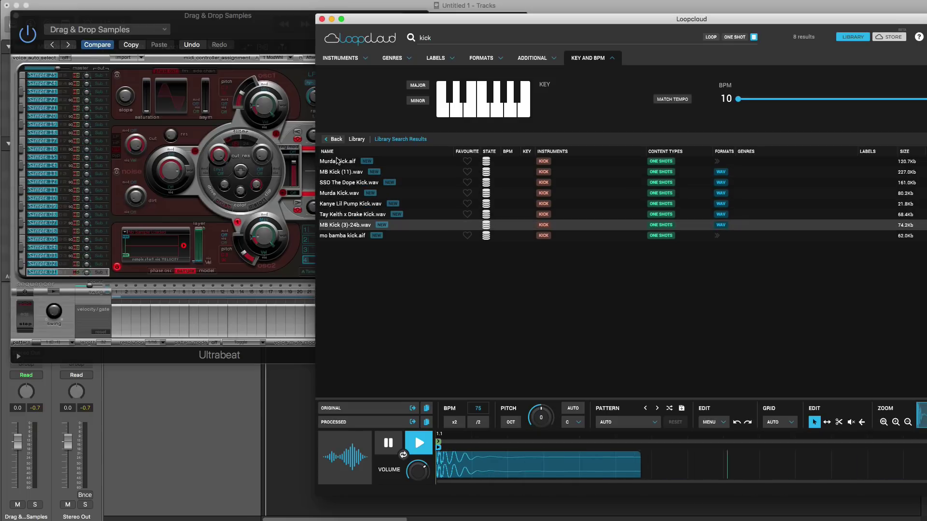
{"action": "key", "text": "Down"}
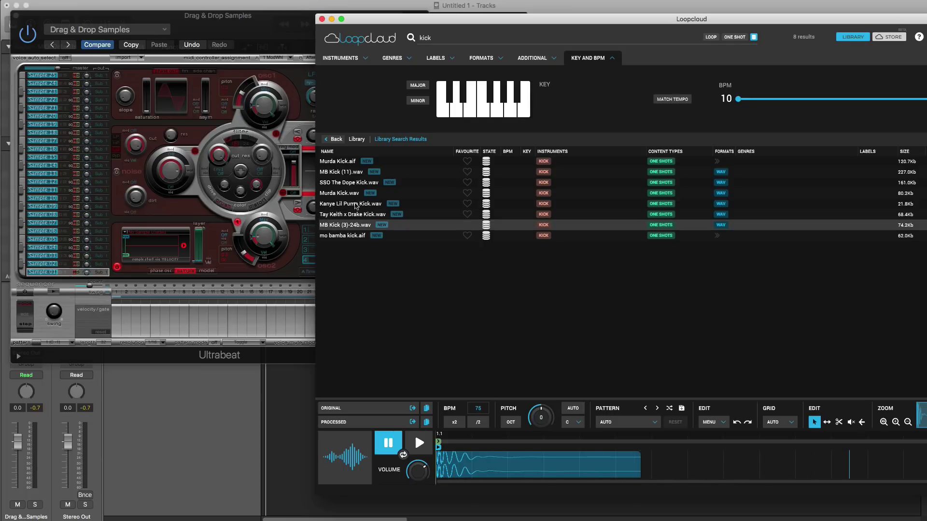
{"action": "left_click_drag", "start_coordinate": [151, 248], "coordinate": [152, 253]}
Select the Sample 02 slot in Ultrabeat and search the Loopcloud library for "clap"
{"action": "left_click", "coordinate": [42, 263]}
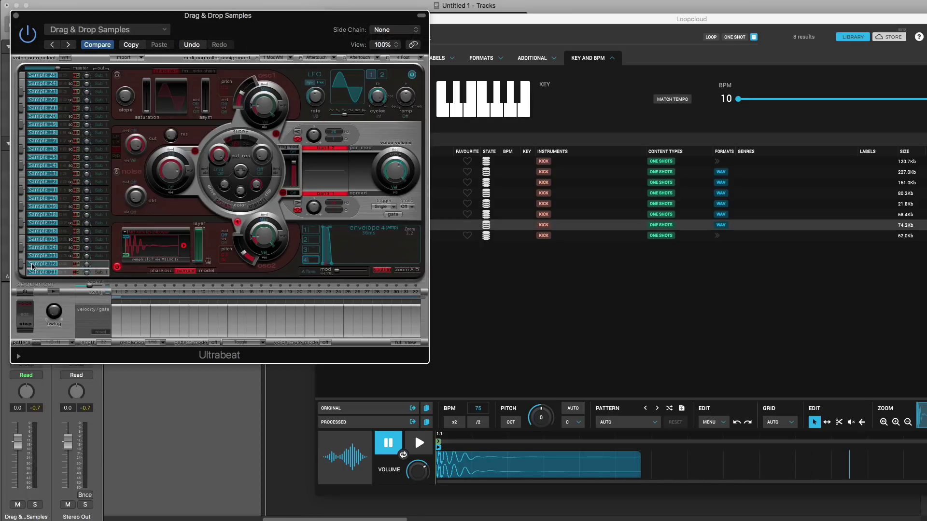
{"action": "left_click", "coordinate": [462, 29]}
{"action": "double_click", "coordinate": [436, 41]}
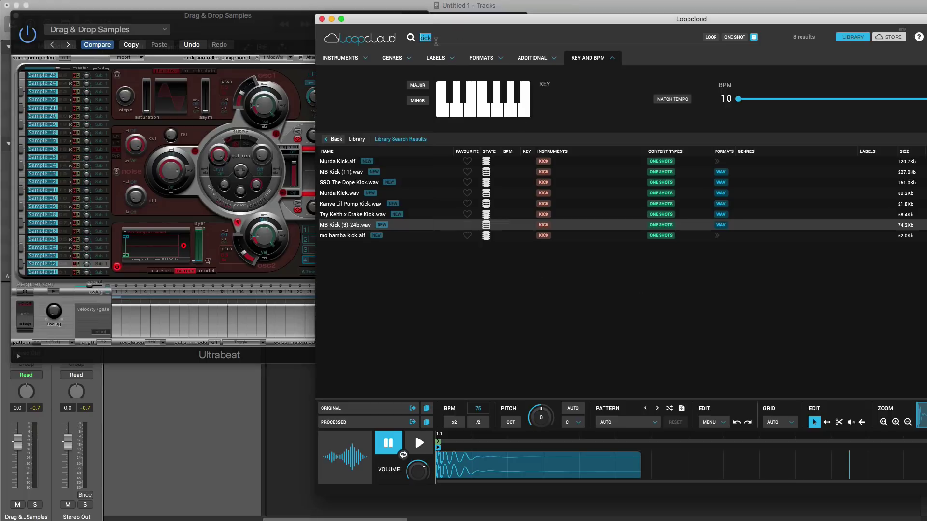
{"action": "type", "text": "clap"}
Audition the clap samples and load MB Clap (9).wav into the Sample 02 slot of Ultrabeat
{"action": "left_click", "coordinate": [345, 170]}
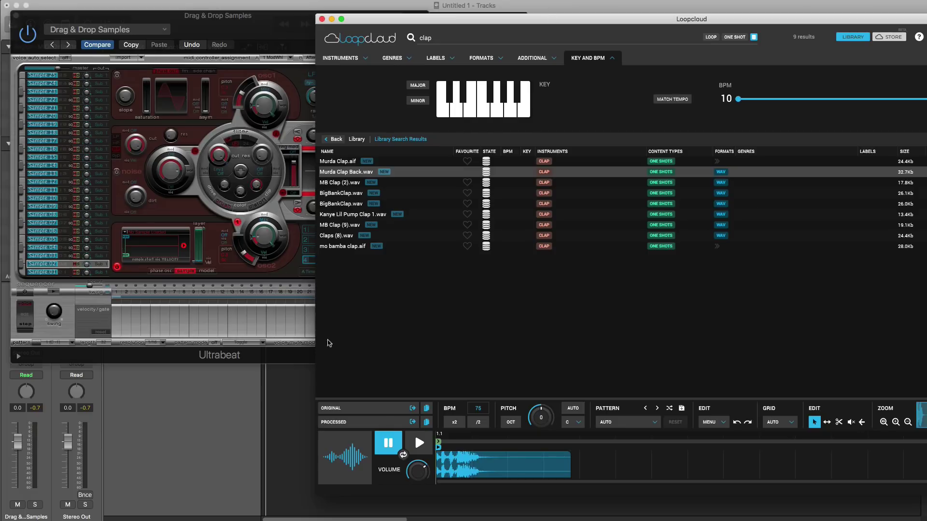
{"action": "left_click", "coordinate": [408, 441]}
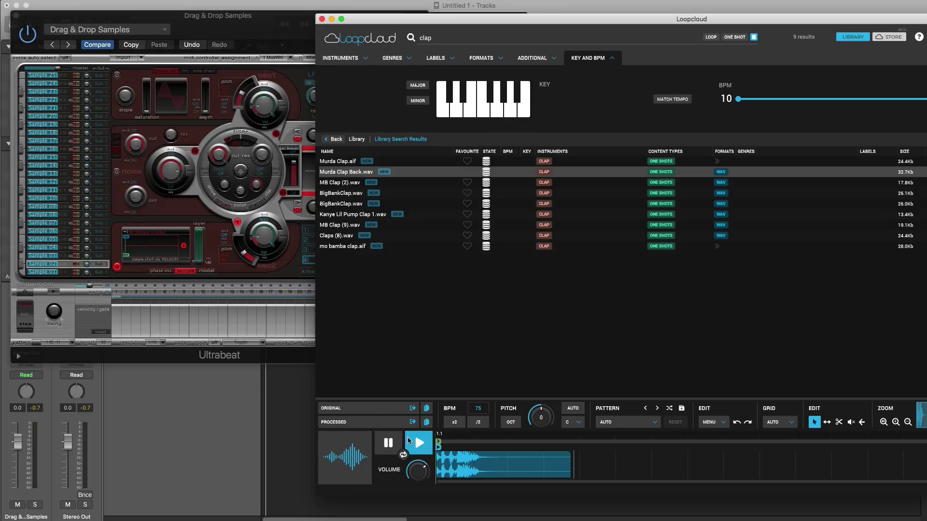
{"action": "left_click", "coordinate": [354, 182]}
{"action": "key", "text": "Down"}
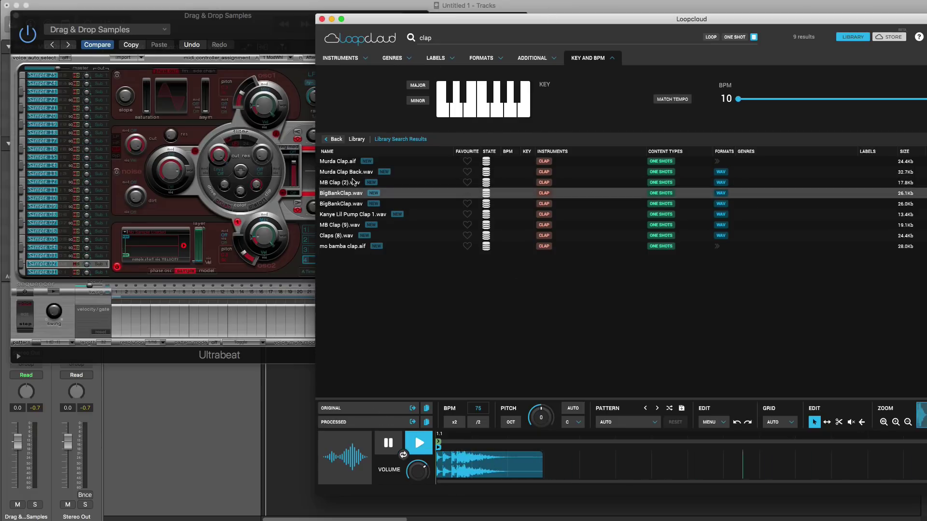
{"action": "key", "text": "Down"}
{"action": "key", "text": "Down"}
{"action": "key", "text": "Down"}
{"action": "key", "text": "Up"}
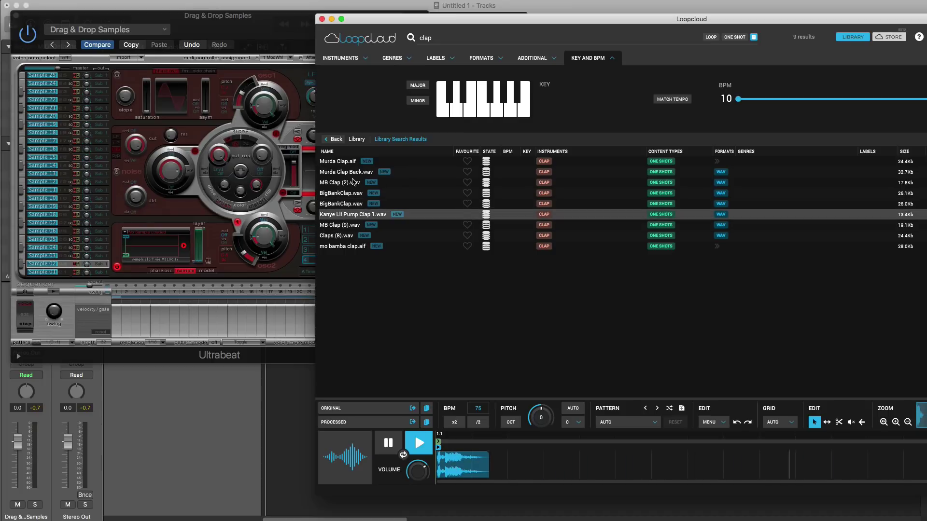
{"action": "key", "text": "Down"}
{"action": "key", "text": "Up"}
{"action": "key", "text": "Down"}
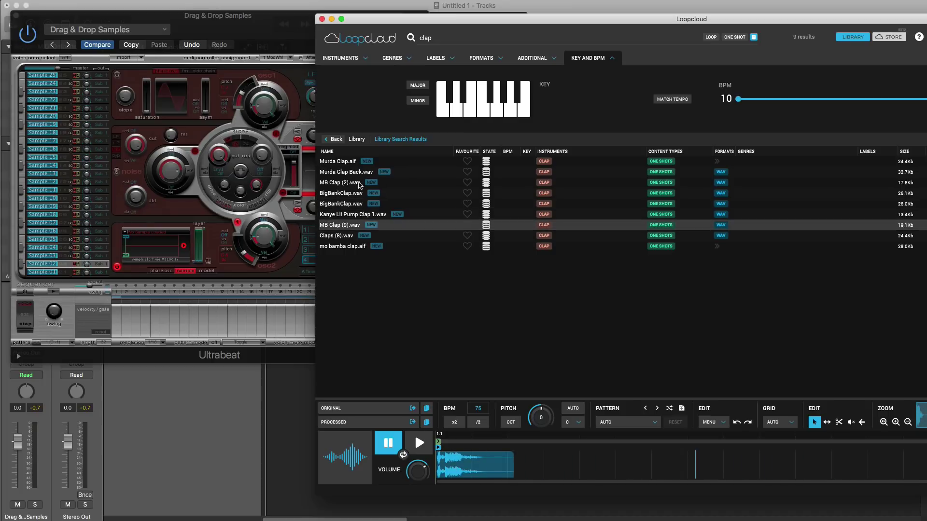
{"action": "left_click_drag", "start_coordinate": [345, 230], "coordinate": [151, 250]}
Select the Sample 03 slot, search the Loopcloud library for "hihat" and load mo bamaba hihat.aif into that slot
{"action": "left_click", "coordinate": [51, 256]}
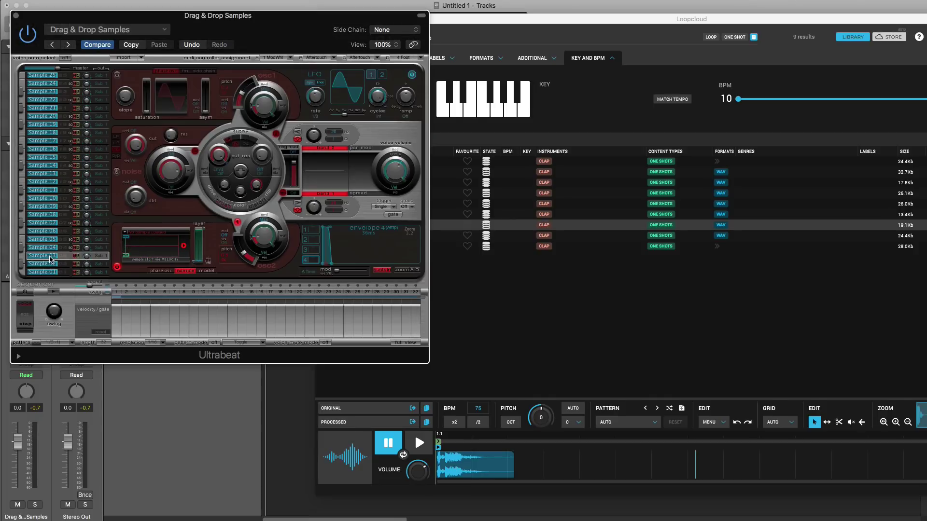
{"action": "left_click", "coordinate": [471, 301]}
{"action": "double_click", "coordinate": [433, 38]}
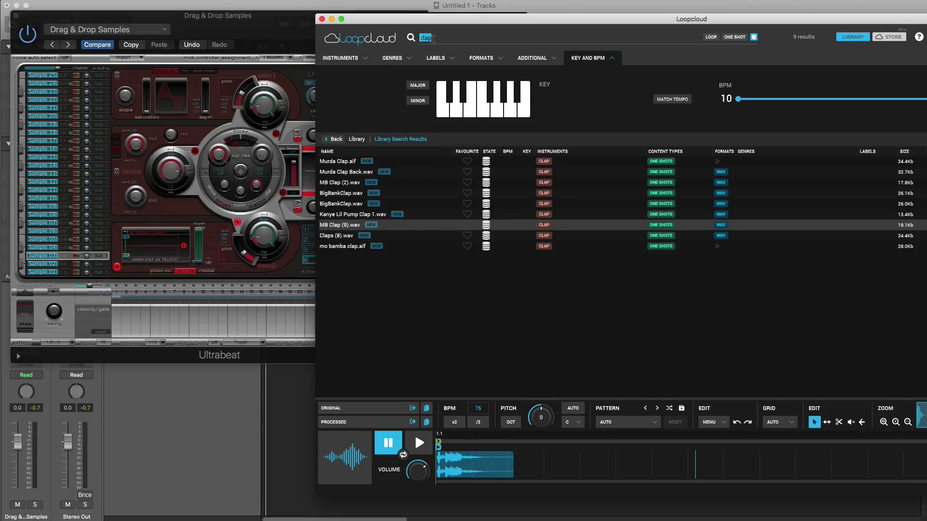
{"action": "type", "text": "hihat"}
{"action": "key", "text": "Return"}
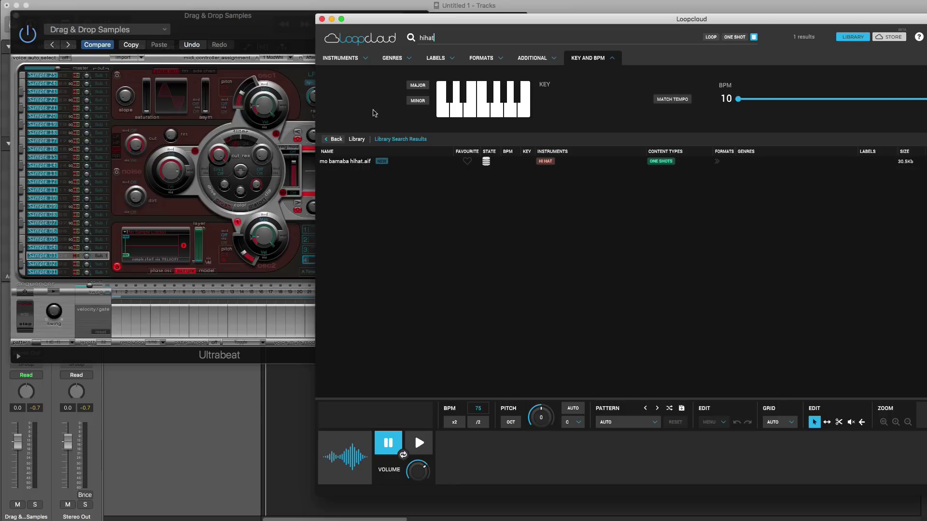
{"action": "left_click", "coordinate": [353, 165]}
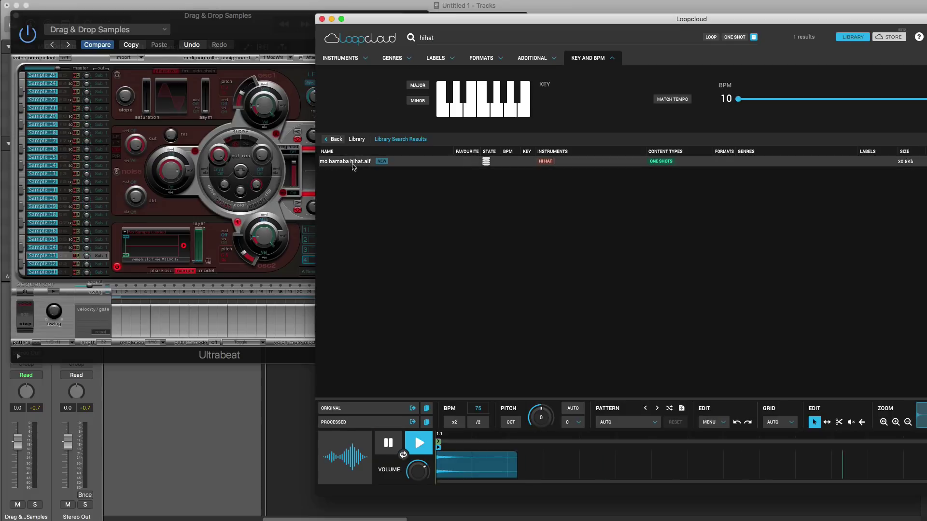
{"action": "left_click_drag", "start_coordinate": [345, 169], "coordinate": [155, 245]}
Search the Loopcloud library for "perc", audition the results and load SONNY_D_percussion_17.wav into the Sample 04 slot of Ultrabeat
{"action": "double_click", "coordinate": [424, 38]}
{"action": "type", "text": "perc"}
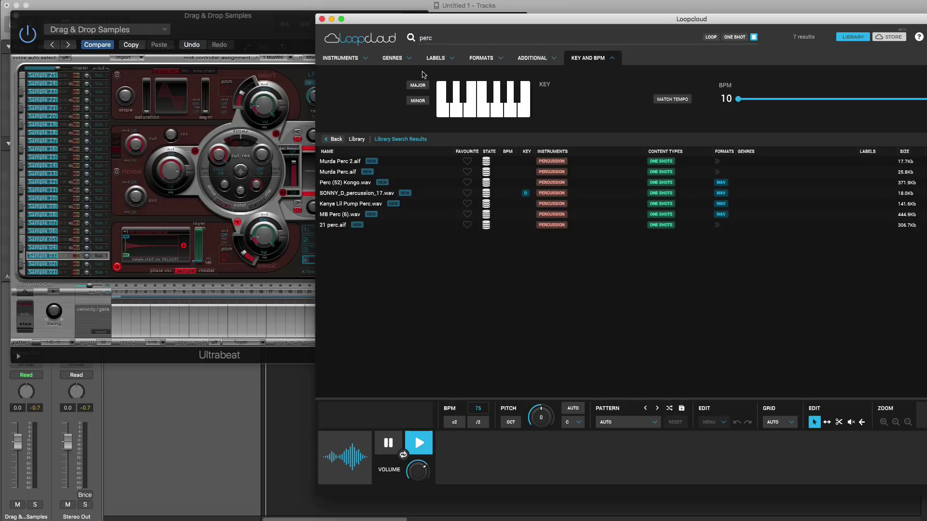
{"action": "left_click", "coordinate": [348, 162]}
{"action": "key", "text": "Down"}
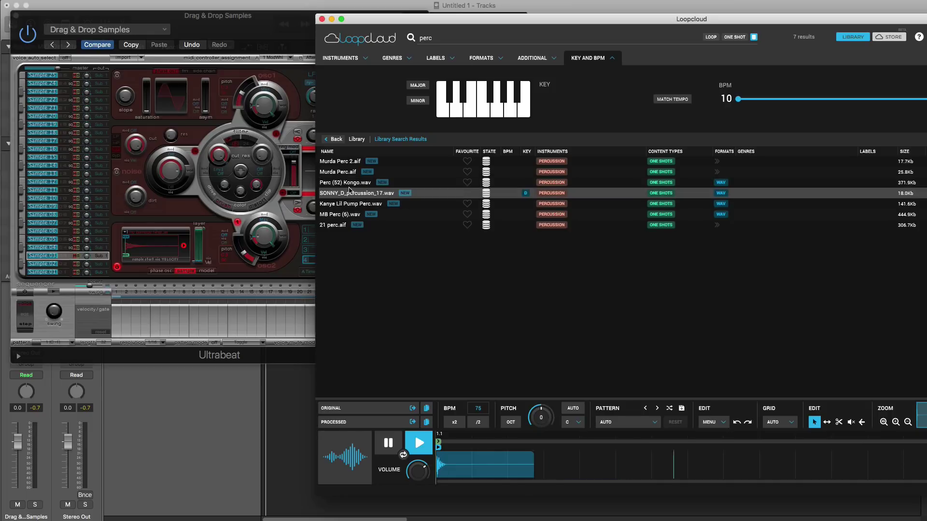
{"action": "key", "text": "Up"}
{"action": "key", "text": "Down"}
{"action": "left_click_drag", "start_coordinate": [357, 196], "coordinate": [917, 215]}
{"action": "left_click", "coordinate": [49, 247]}
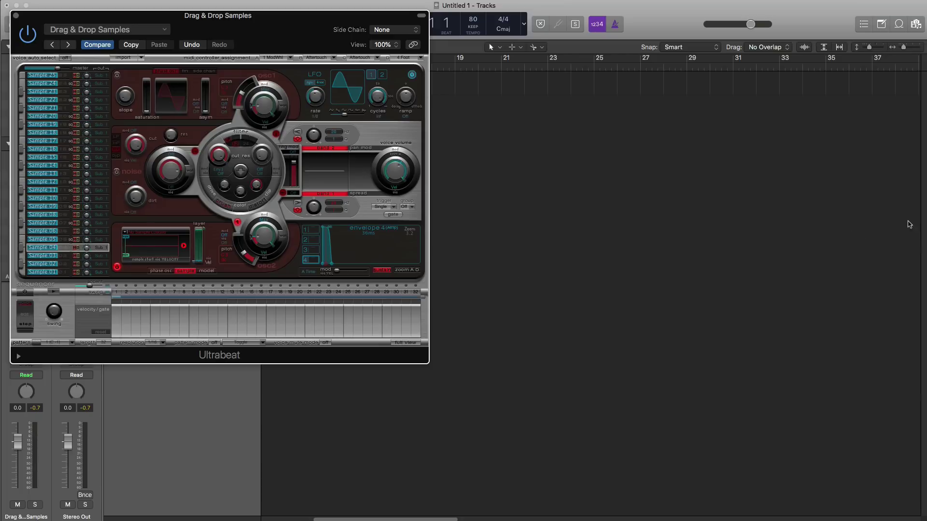
{"action": "key", "text": "super+Tab"}
{"action": "left_click_drag", "start_coordinate": [369, 195], "coordinate": [152, 245]}
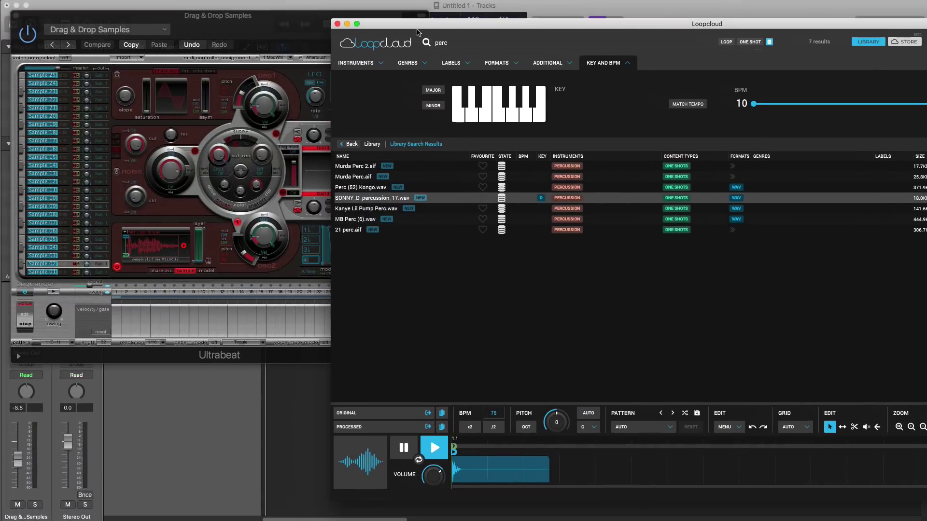
Clear the Loopcloud and Ultrabeat windows away, create a two-bar region at bar 1 on the Drag & Drop Samples track and open its Piano Roll
{"action": "left_click_drag", "start_coordinate": [417, 30], "coordinate": [926, 65]}
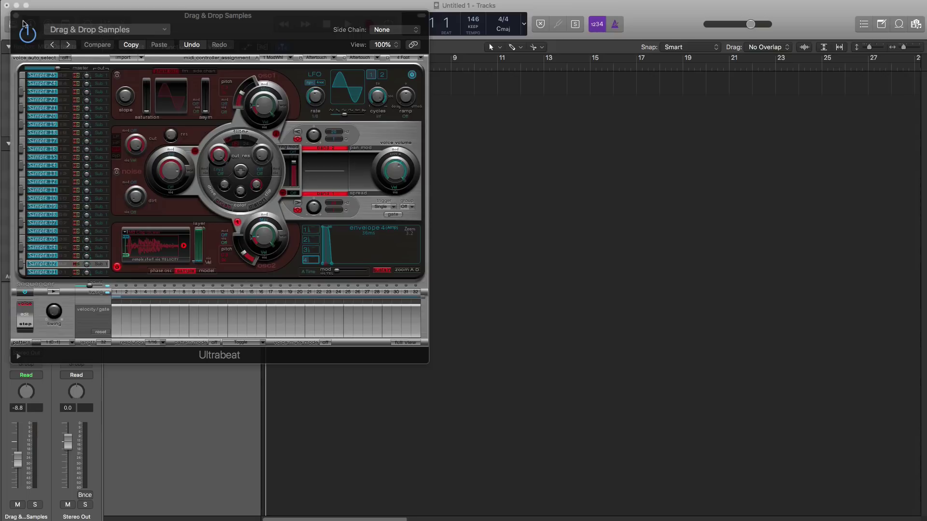
{"action": "left_click", "coordinate": [17, 16]}
{"action": "mouse_move", "coordinate": [307, 63]}
{"action": "left_mouse_down"}
{"action": "mouse_move", "coordinate": [266, 63]}
{"action": "mouse_move", "coordinate": [304, 91]}
{"action": "left_mouse_up"}
{"action": "left_click", "coordinate": [272, 90]}
{"action": "key", "text": "p"}
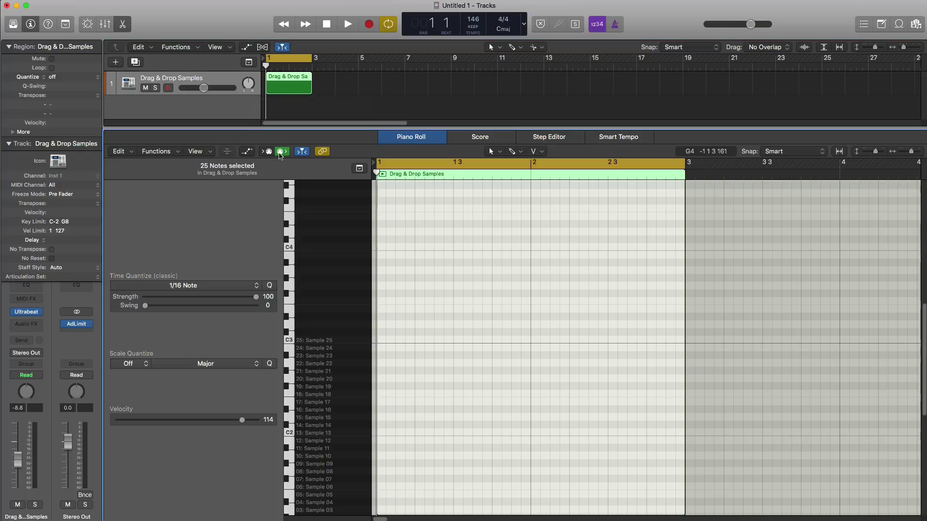
Set Time Quantize to 1/8 Note, paint Sample 03 hi-hat notes across bars 1 and 2 with the Brush Tool, and play them back
{"action": "scroll", "coordinate": [420, 403], "scroll_direction": "down", "scroll_amount": 5}
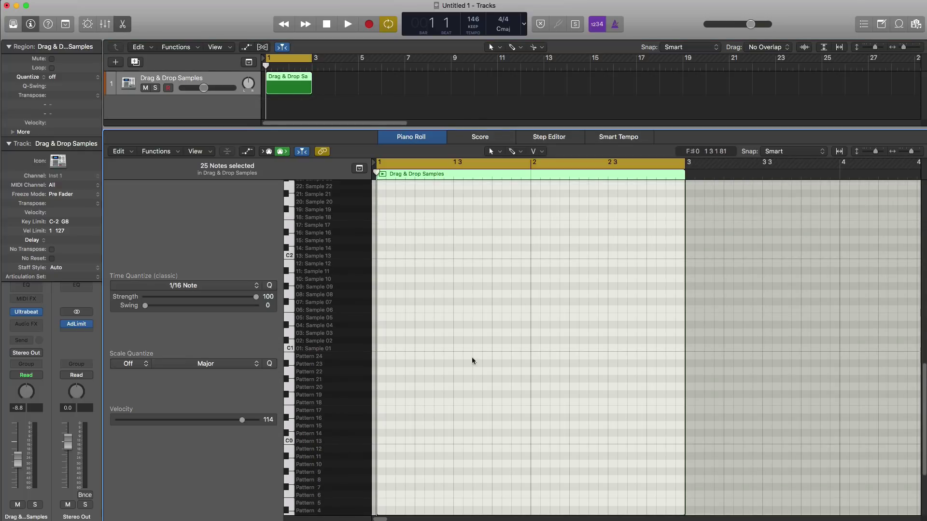
{"action": "left_click", "coordinate": [512, 152]}
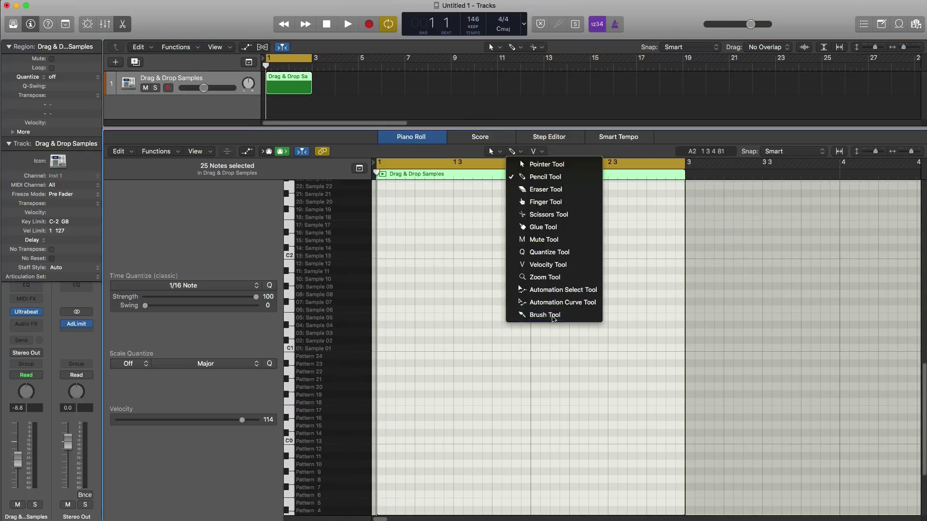
{"action": "key", "text": "Escape"}
{"action": "left_click", "coordinate": [193, 285]}
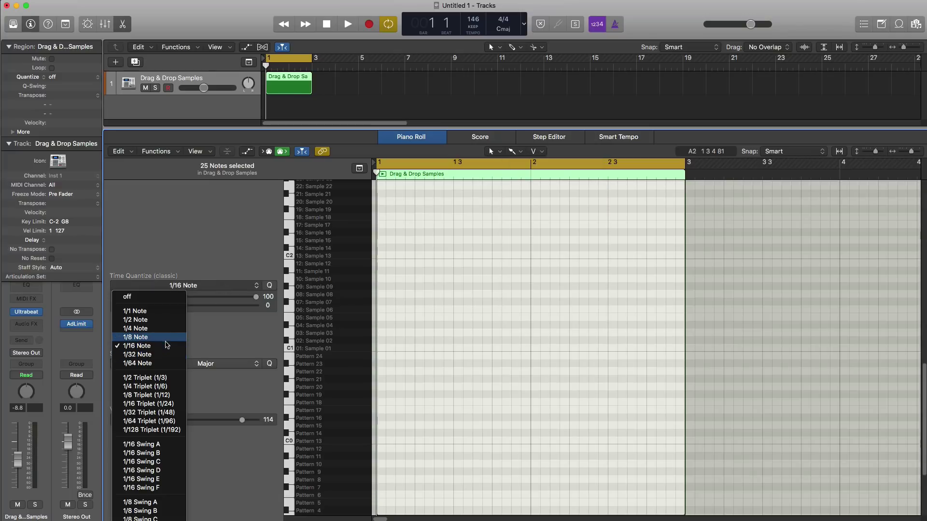
{"action": "key", "text": "Return"}
{"action": "left_click", "coordinate": [383, 333]}
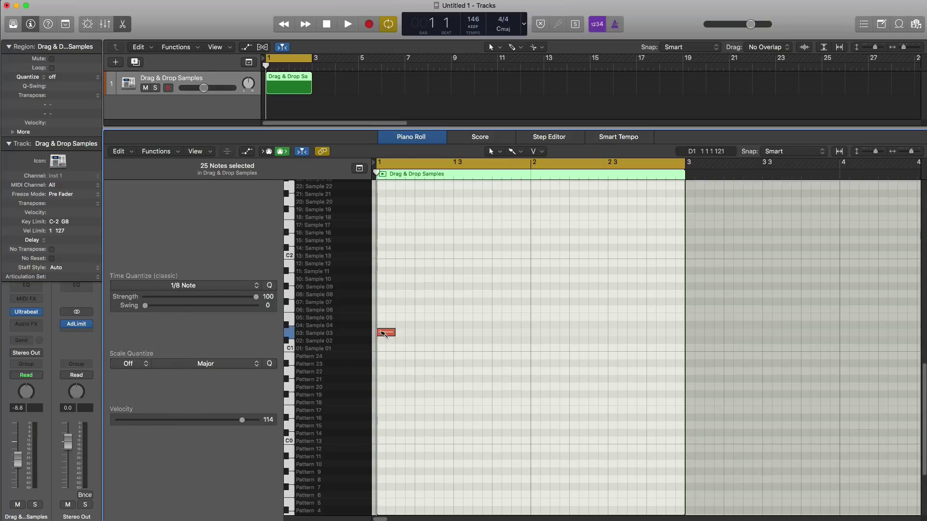
{"action": "left_click_drag", "start_coordinate": [378, 334], "coordinate": [675, 335]}
{"action": "key", "text": "space"}
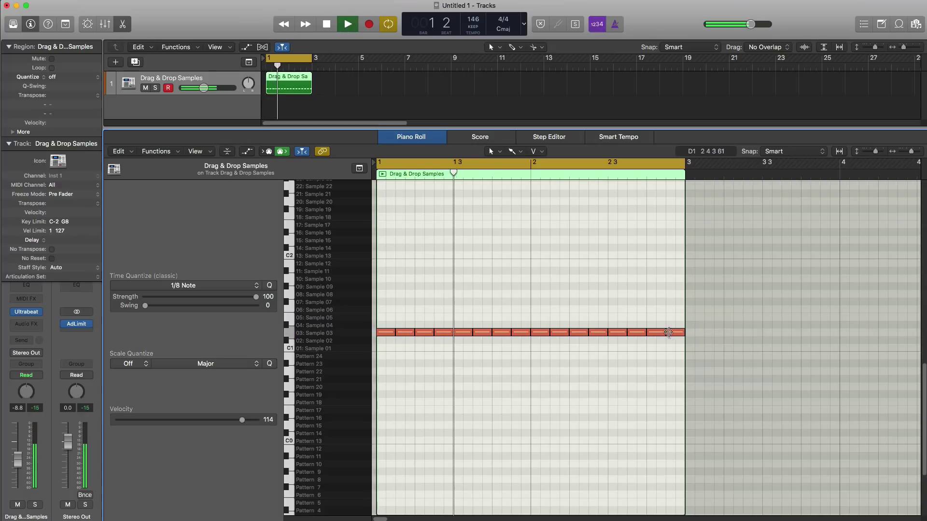
Switch back to the Pencil Tool and add Sample 01 kick notes at 1 1 1, 1 2 3, 2 2 1 and 2 3 3
{"action": "left_click", "coordinate": [515, 152]}
{"action": "left_click", "coordinate": [525, 176]}
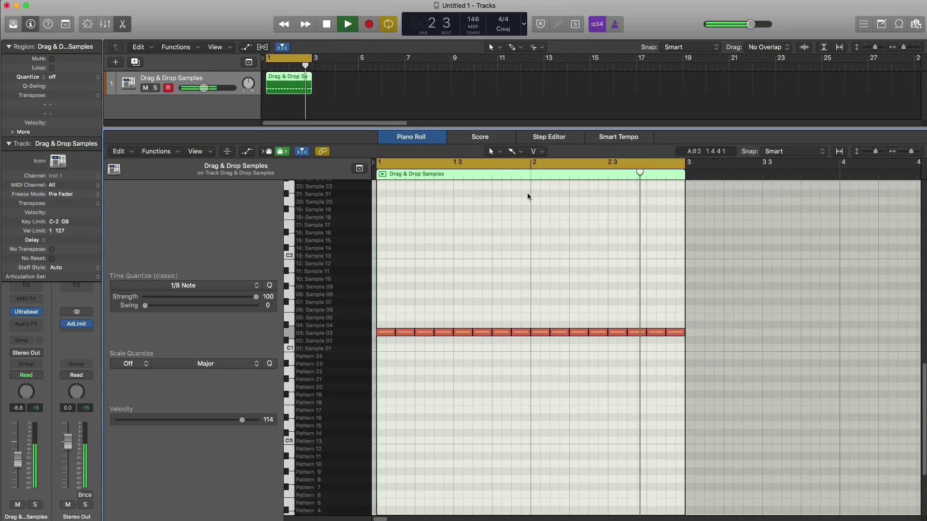
{"action": "key", "text": "space"}
{"action": "left_click", "coordinate": [386, 348], "text": "super"}
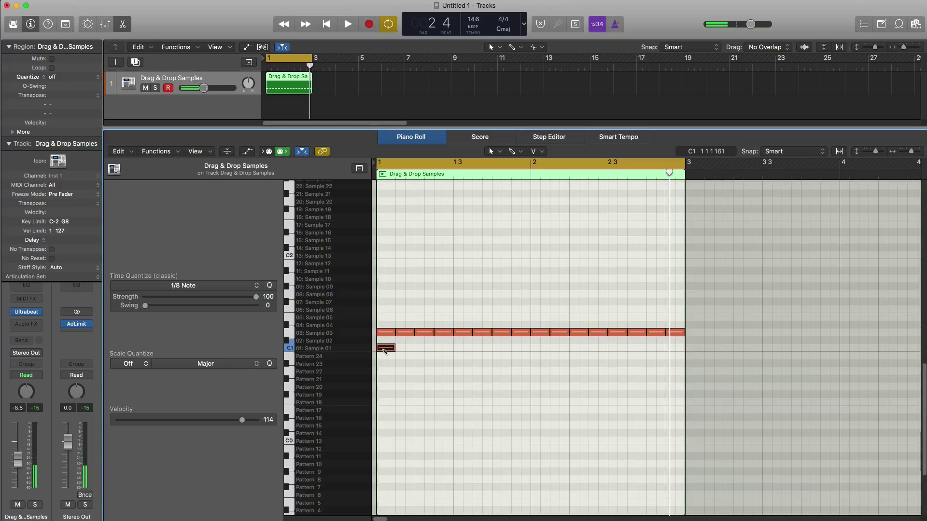
{"action": "key", "text": "space"}
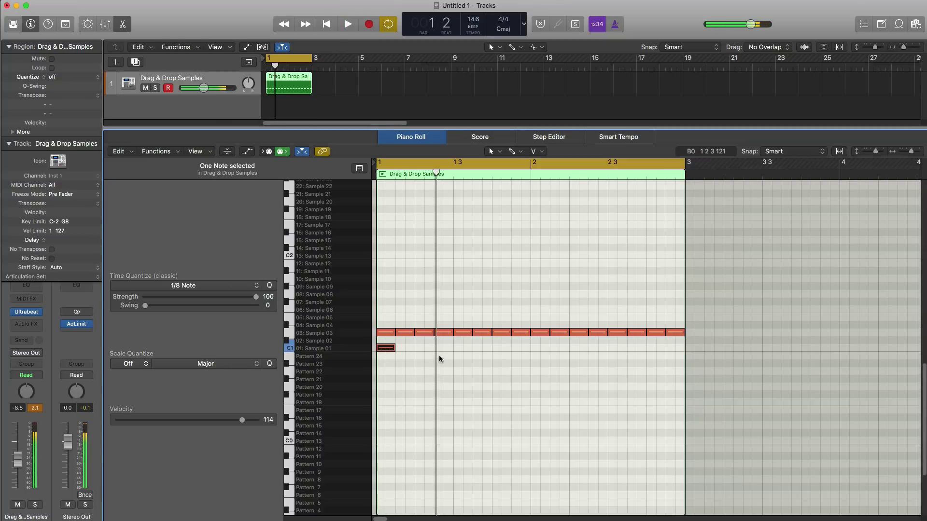
{"action": "left_click", "coordinate": [439, 348], "text": "super"}
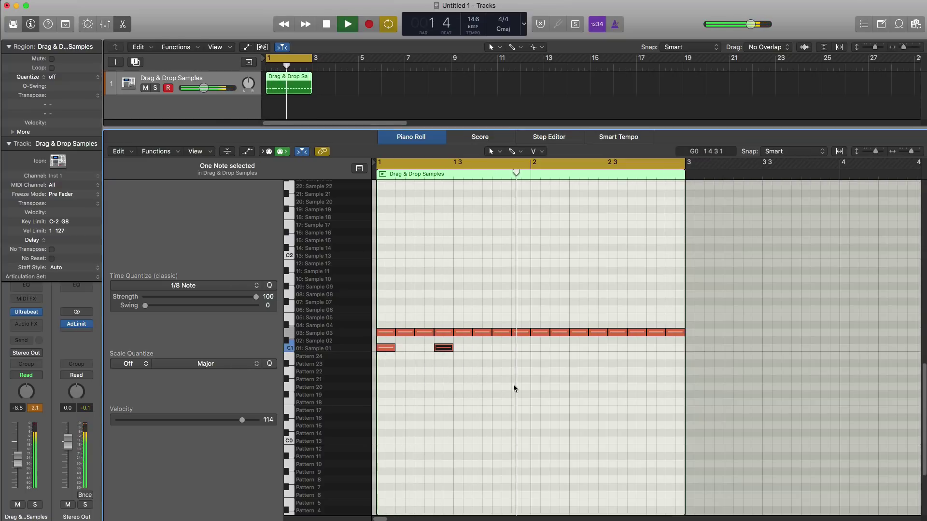
{"action": "key", "text": "space"}
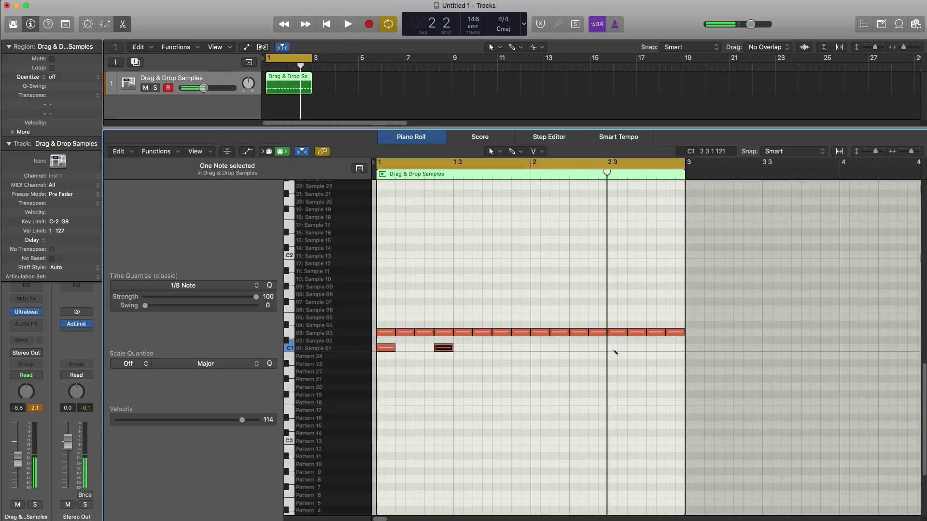
{"action": "left_click", "coordinate": [575, 349], "text": "super"}
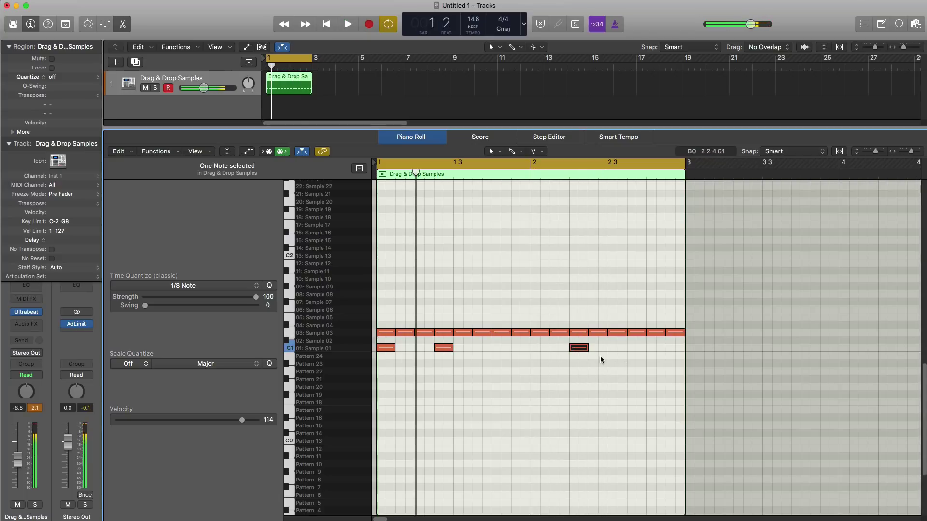
{"action": "left_click", "coordinate": [633, 348], "text": "super"}
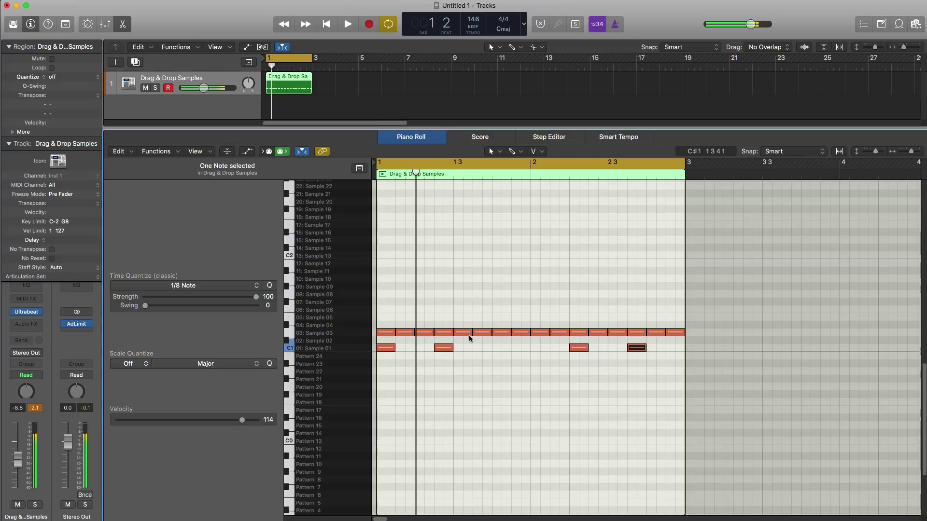
Place Sample 02 clap notes on beat 3 of bars 1 and 2 and check them in playback
{"action": "left_click", "coordinate": [423, 340], "text": "super"}
{"action": "key", "text": "space"}
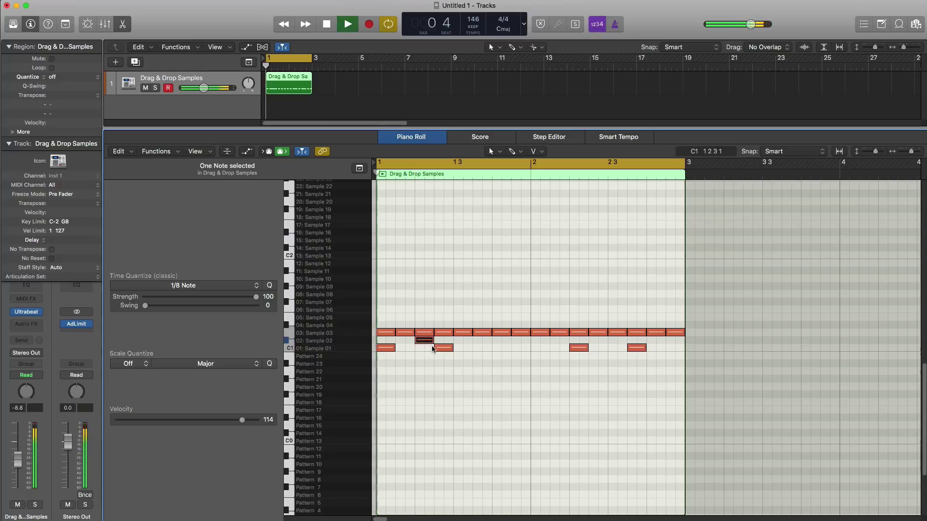
{"action": "left_click_drag", "start_coordinate": [426, 341], "coordinate": [464, 343]}
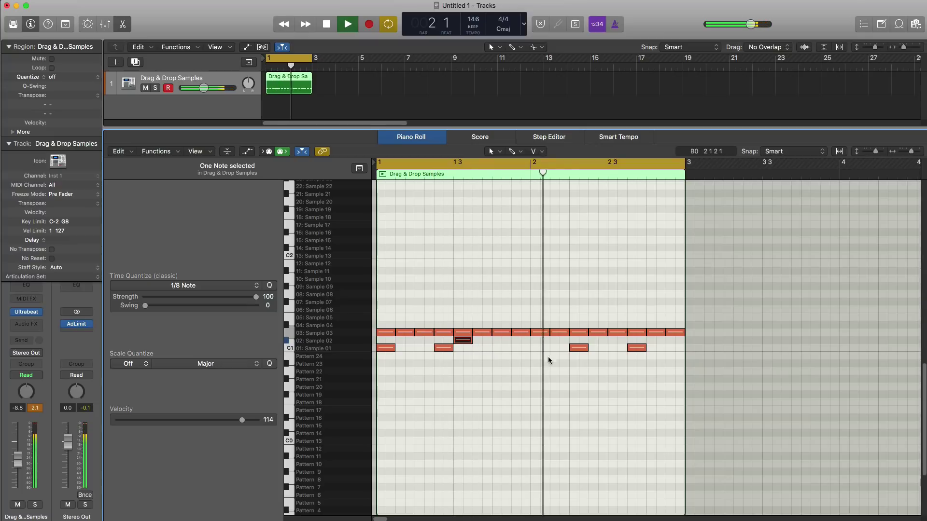
{"action": "left_click", "coordinate": [616, 340], "text": "super"}
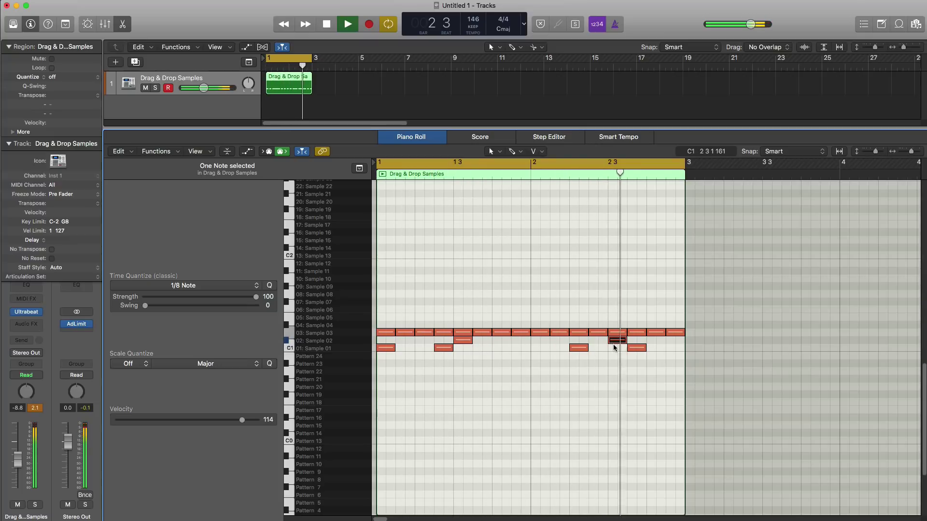
{"action": "key", "text": "space"}
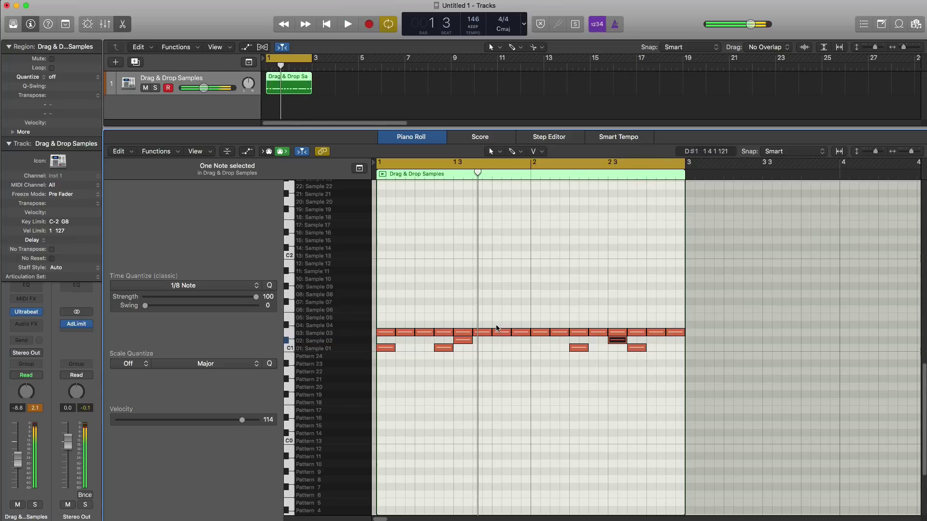
Add Sample 04 percussion notes at 1 4 1, 1 4 3 and 2 4 3 and play back the pattern
{"action": "left_click", "coordinate": [497, 324], "text": "super"}
{"action": "left_click", "coordinate": [518, 325], "text": "super"}
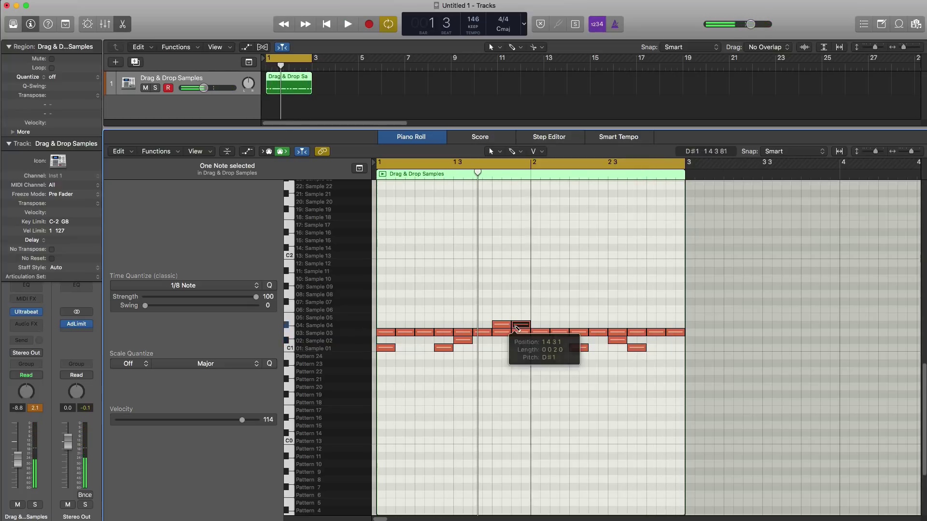
{"action": "key", "text": "space"}
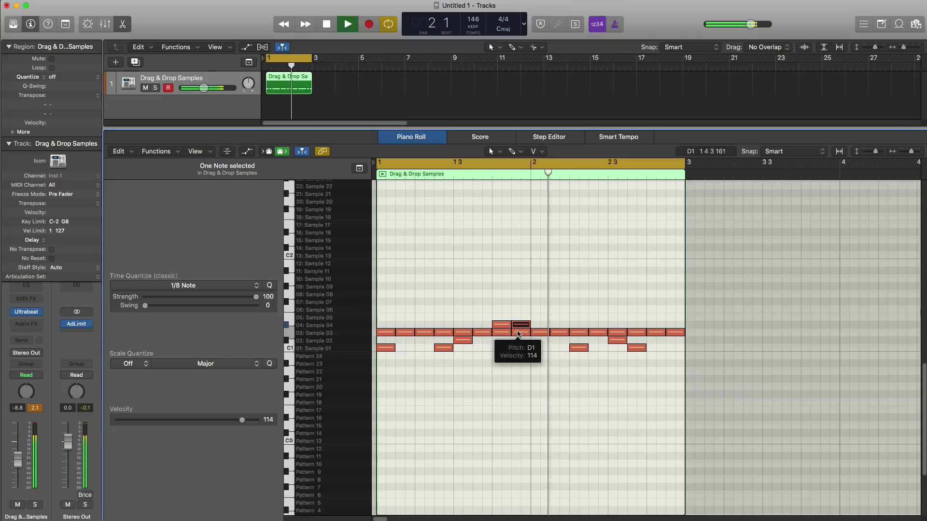
{"action": "key", "text": "space"}
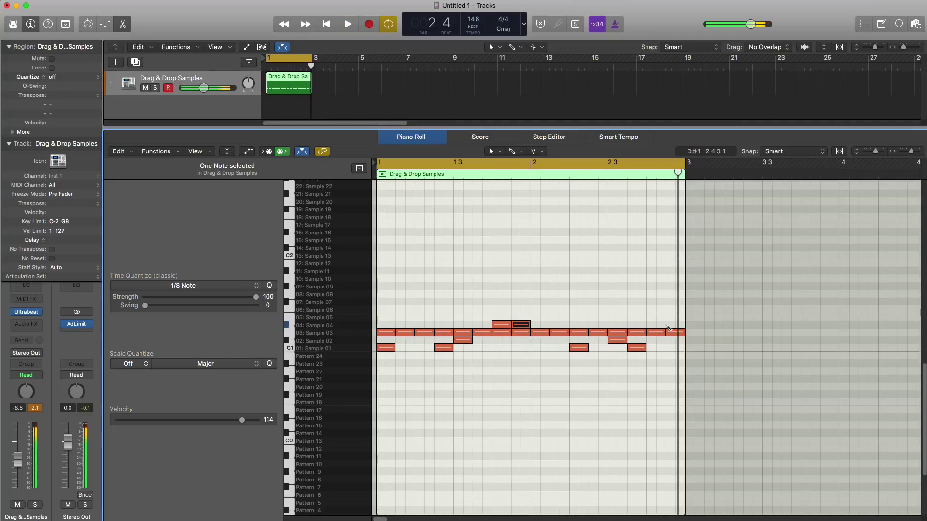
{"action": "left_click", "coordinate": [669, 325], "text": "super"}
{"action": "key", "text": "space"}
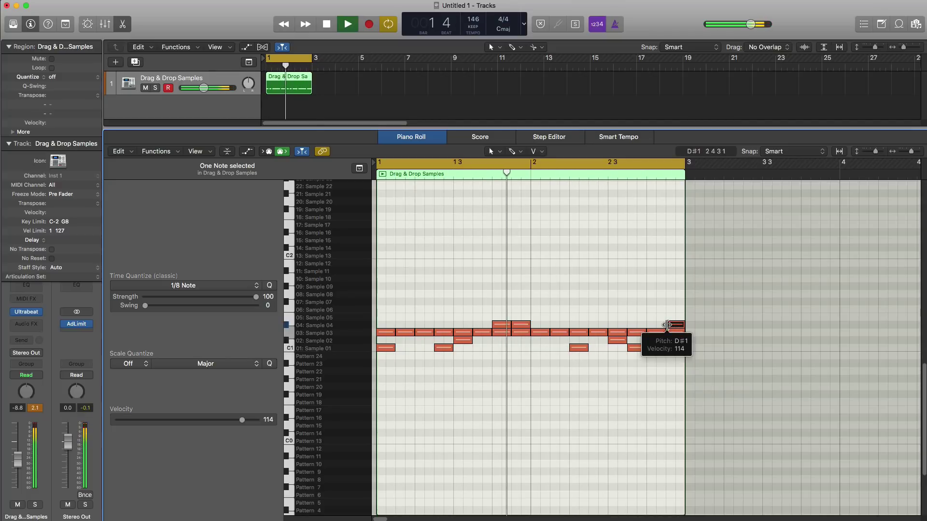
Close the note editor and mixer to leave only the Tracks area, and stop playback
{"action": "key", "text": "x"}
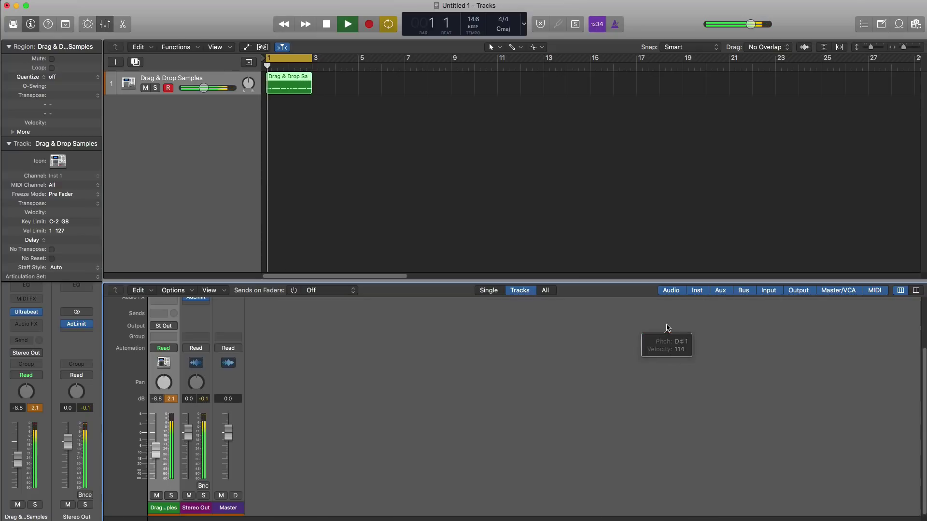
{"action": "key", "text": "x"}
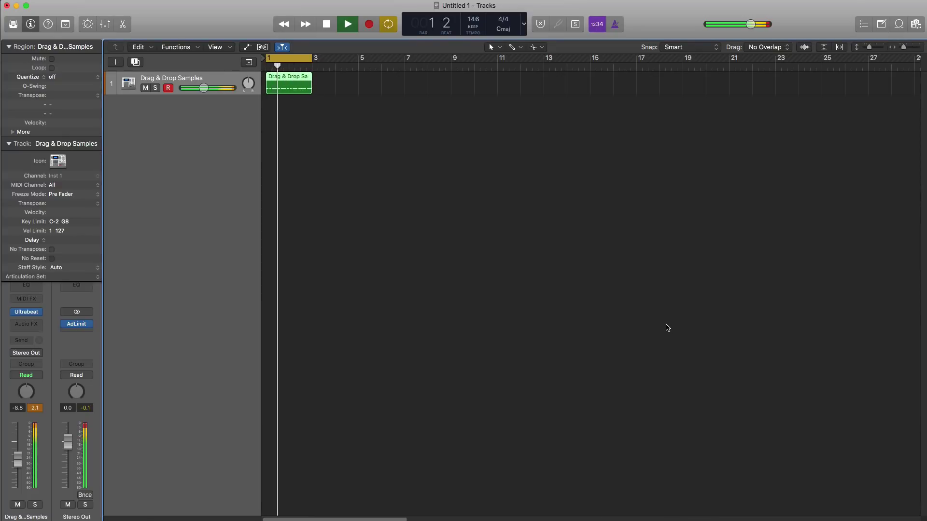
{"action": "key", "text": "space"}
Switch to Loopcloud and search its store for "808", limiting the results to loops
{"action": "left_click_drag", "start_coordinate": [925, 72], "coordinate": [202, 29]}
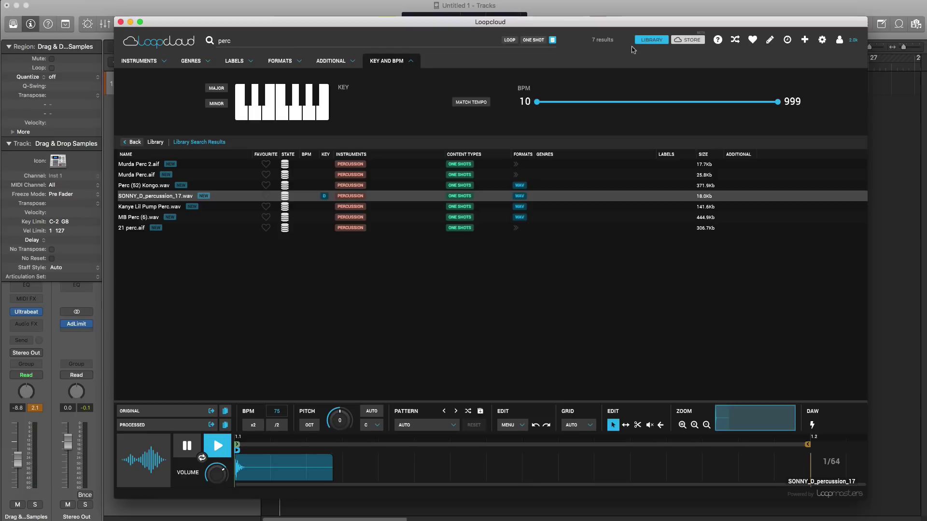
{"action": "left_click", "coordinate": [689, 42]}
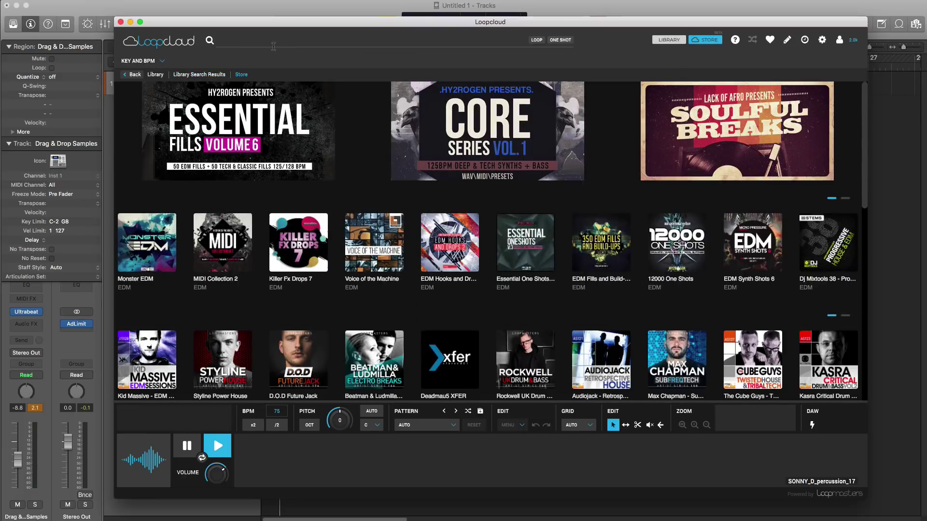
{"action": "left_click", "coordinate": [273, 47]}
{"action": "key", "text": "Return"}
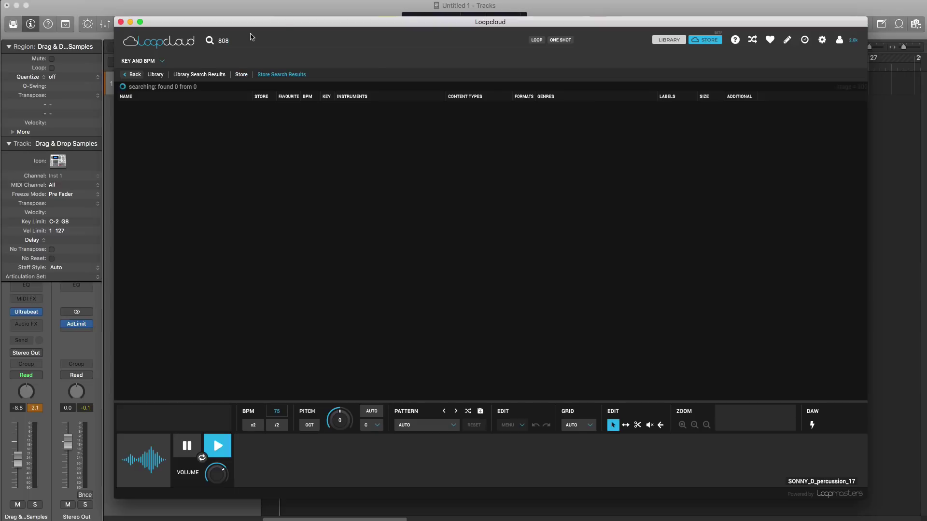
{"action": "left_click", "coordinate": [537, 41]}
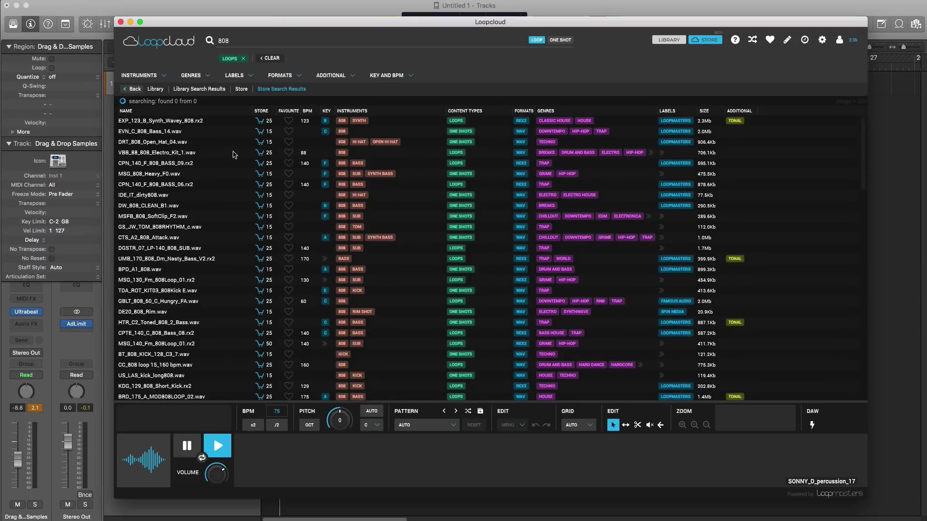
Preview the first two 808 loops, and open CAPSUN Presents Trap Evolution down to its CPTE_808_BASS_LPS folder
{"action": "left_click", "coordinate": [173, 123]}
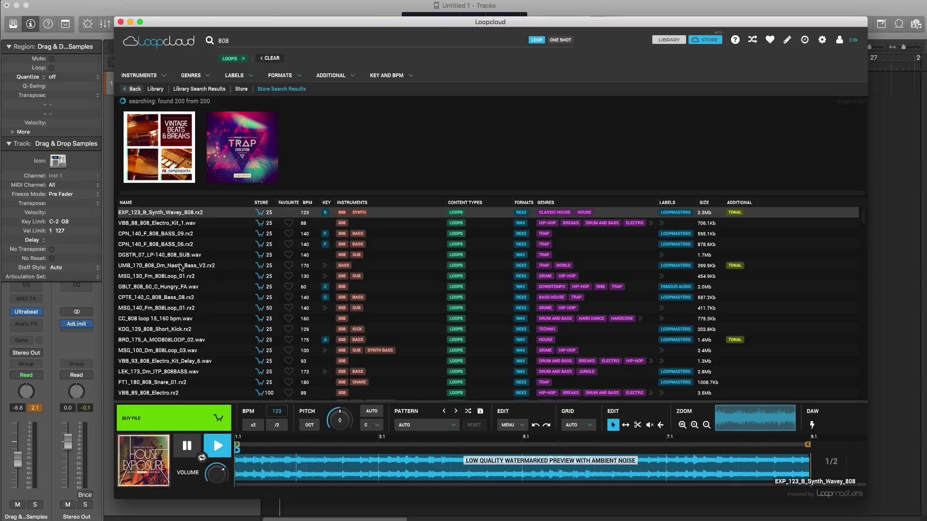
{"action": "left_click", "coordinate": [170, 224]}
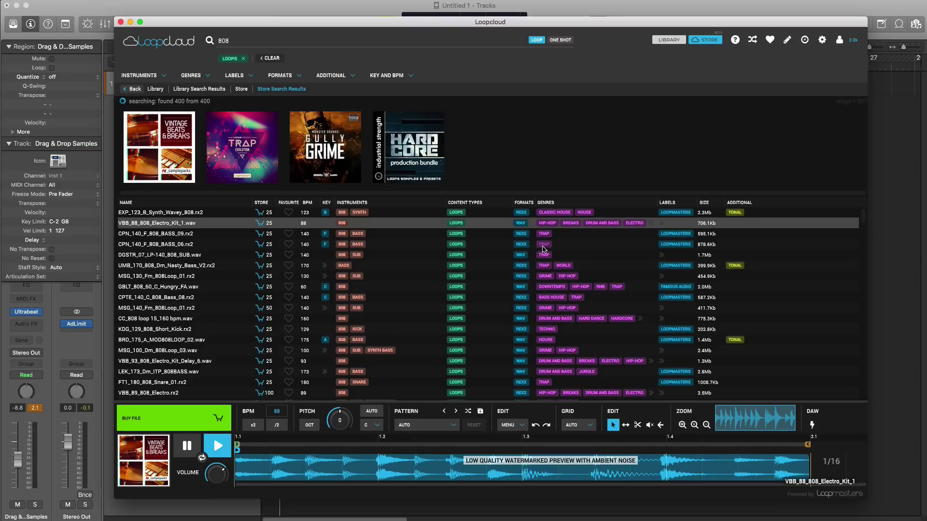
{"action": "left_click", "coordinate": [237, 153]}
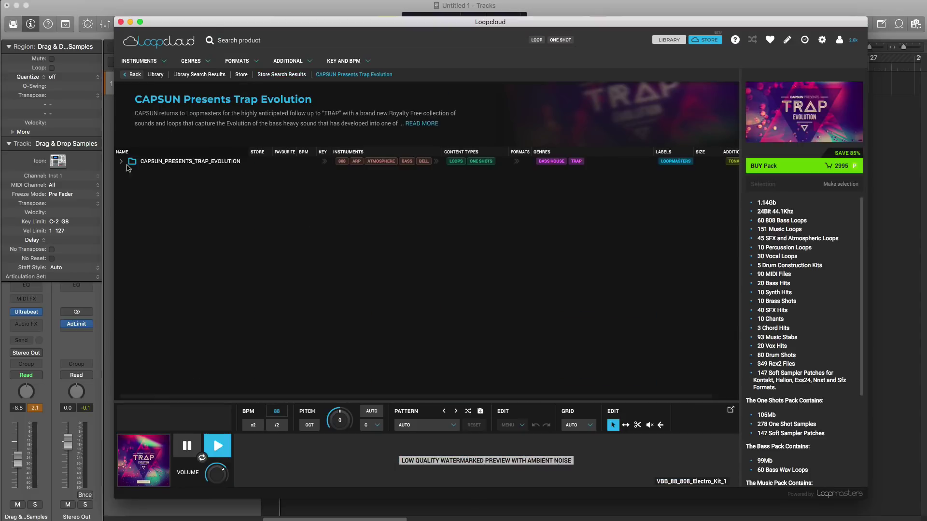
{"action": "left_click", "coordinate": [121, 162]}
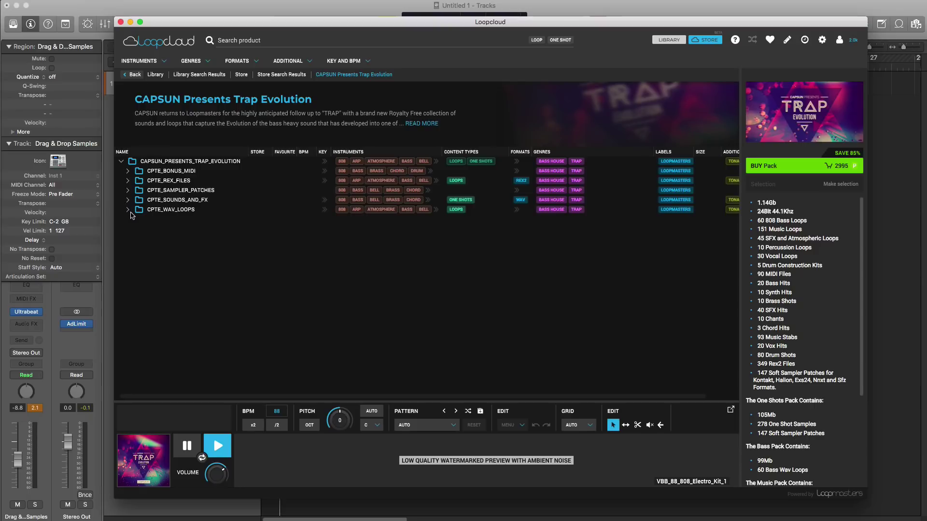
{"action": "left_click", "coordinate": [128, 211]}
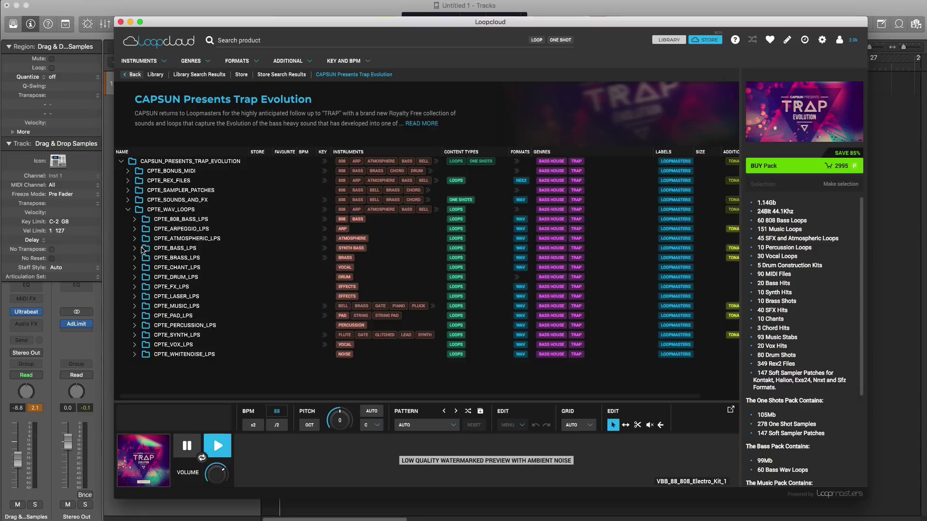
{"action": "left_click", "coordinate": [134, 220]}
Preview the loops CPTE_140_C_808_Bass_01 through CPTE_140_C_808_Bass_04
{"action": "left_click", "coordinate": [172, 231]}
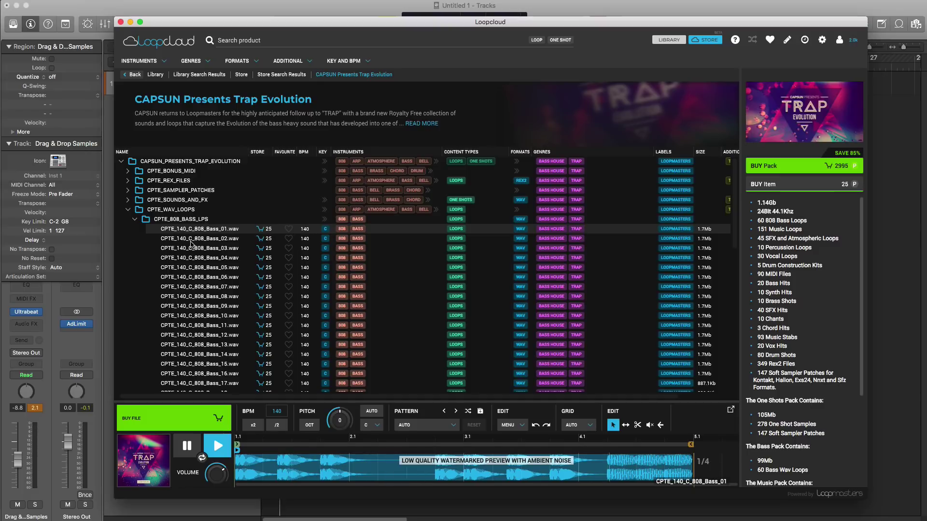
{"action": "left_click", "coordinate": [191, 242]}
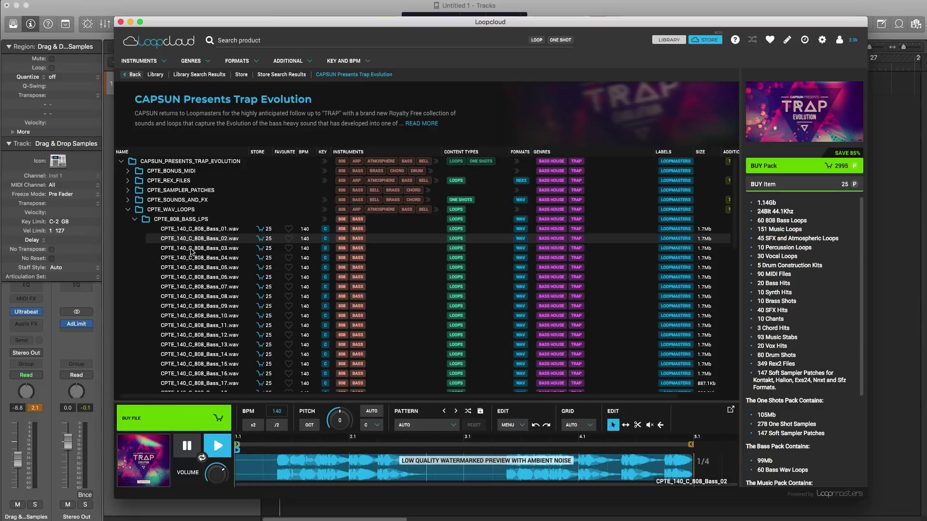
{"action": "left_click", "coordinate": [191, 249]}
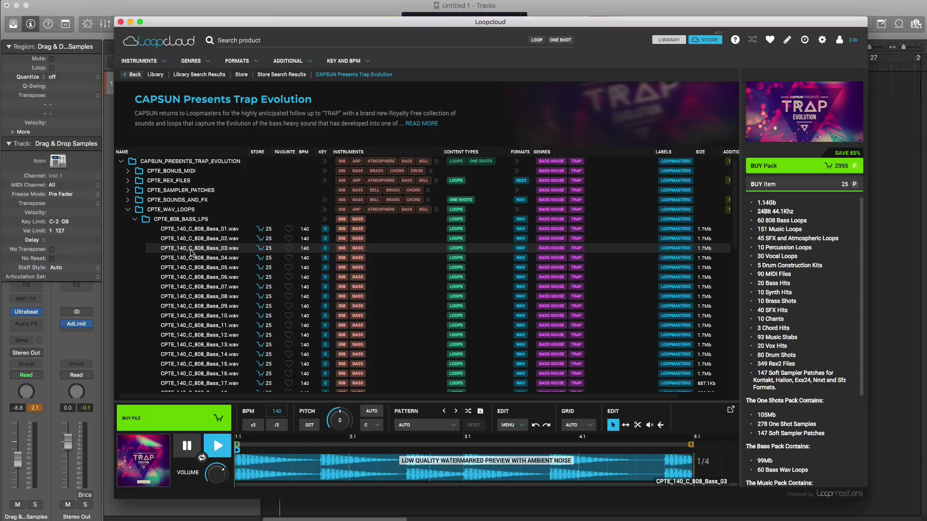
{"action": "left_click", "coordinate": [191, 259]}
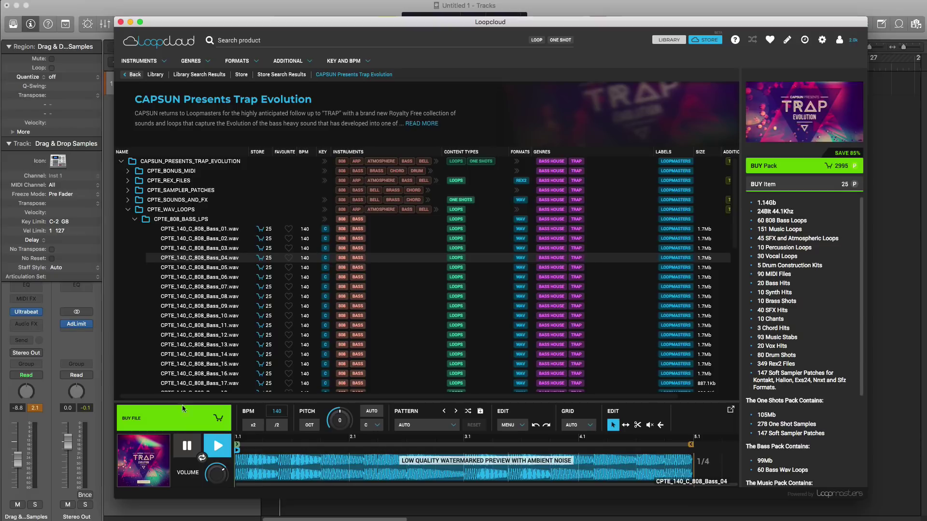
Stop the preview, buy CPTE_140_C_808_Bass_04.wav, and move the Loopcloud window aside to uncover the Logic tracks
{"action": "left_click", "coordinate": [188, 446]}
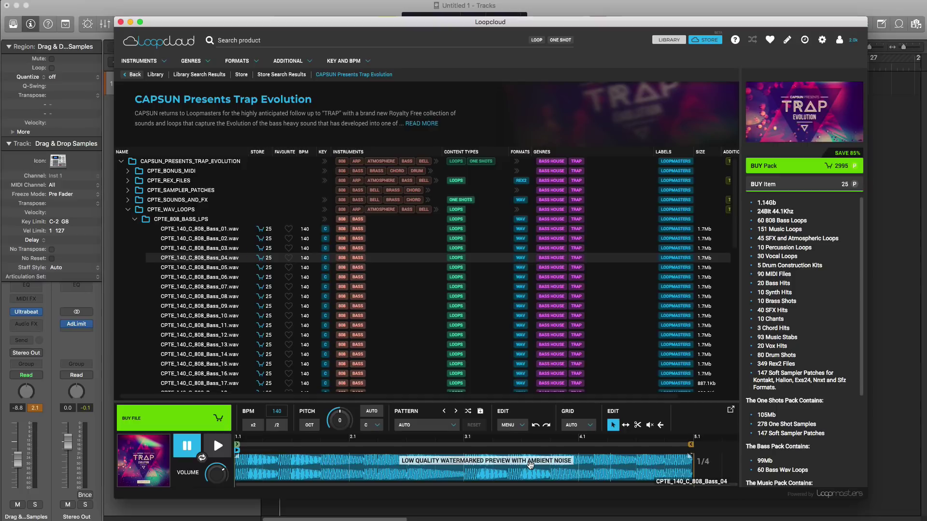
{"action": "left_click", "coordinate": [187, 418]}
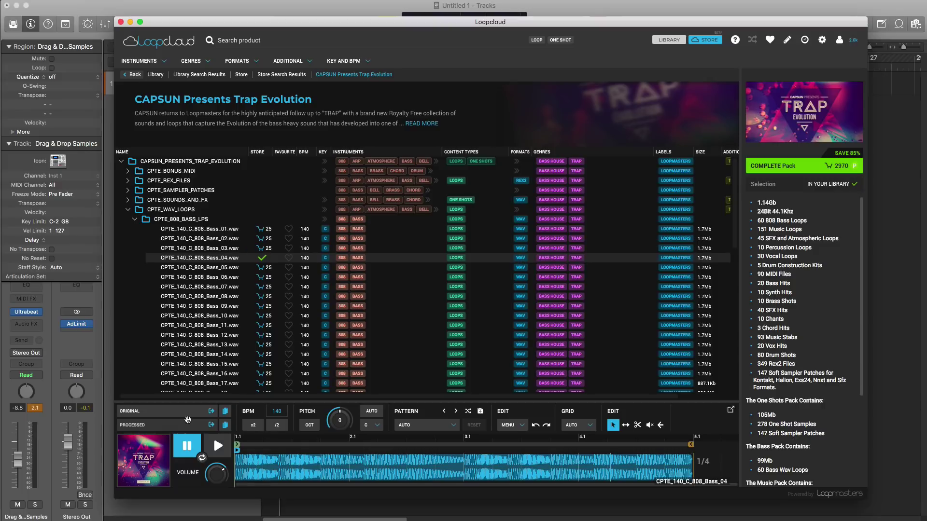
{"action": "left_click_drag", "start_coordinate": [259, 27], "coordinate": [641, 30]}
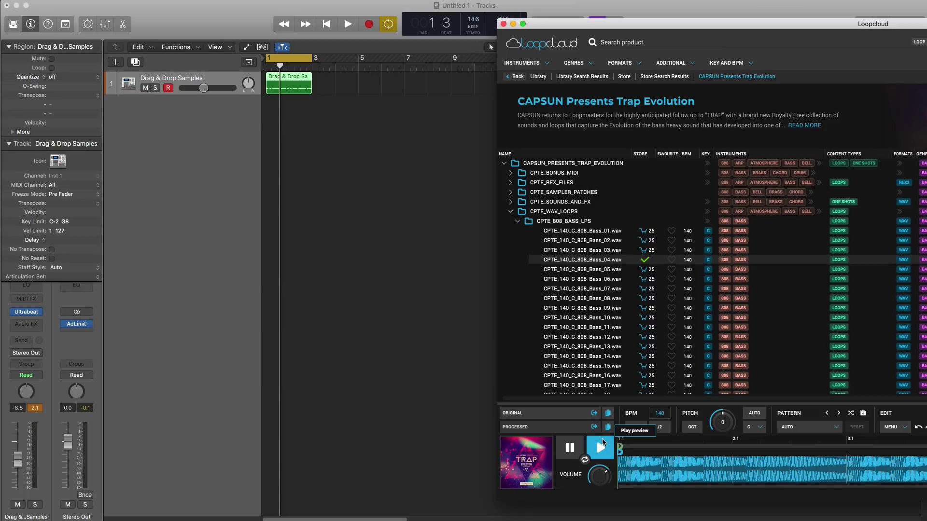
Play the purchased bass loop and try raising its pitch by 1 semitone
{"action": "key", "text": "space"}
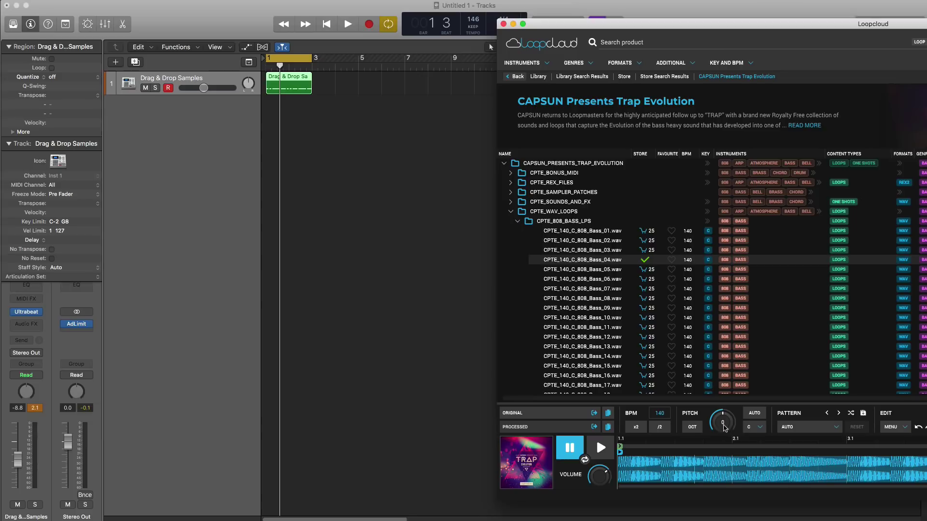
{"action": "key", "text": "space"}
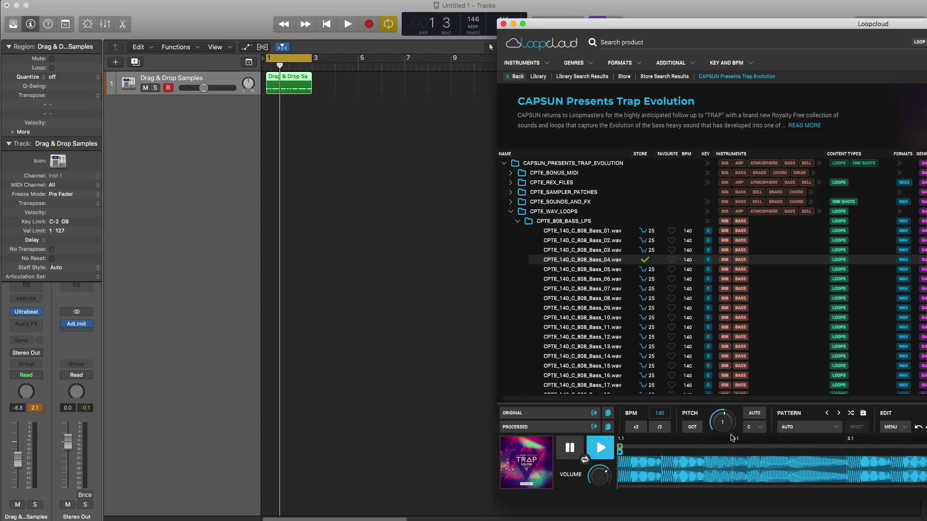
{"action": "mouse_move", "coordinate": [729, 432]}
{"action": "left_mouse_down"}
{"action": "mouse_move", "coordinate": [726, 422]}
{"action": "mouse_move", "coordinate": [729, 431]}
{"action": "left_mouse_up"}
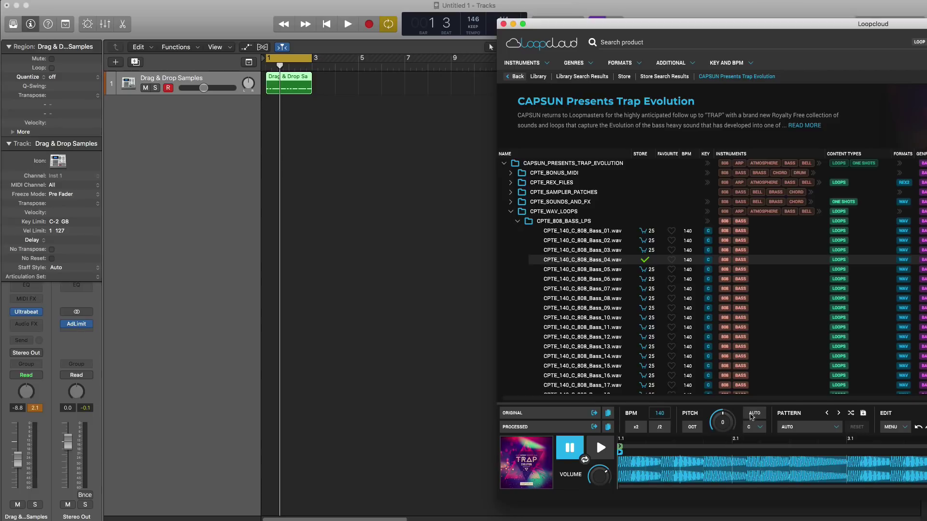
Enable automatic pitch matching for the bass loop with F# as the target key, and preview it
{"action": "left_click", "coordinate": [753, 413]}
{"action": "left_click", "coordinate": [756, 428]}
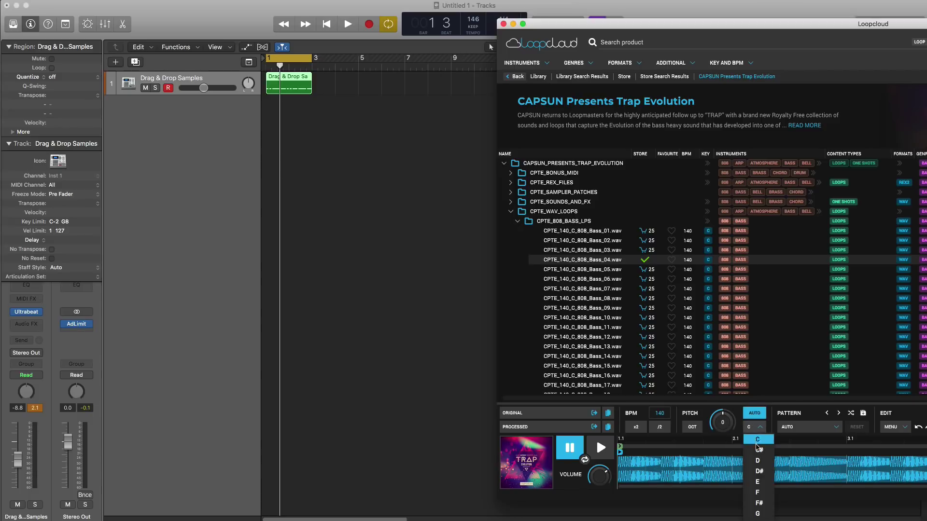
{"action": "left_click", "coordinate": [766, 501]}
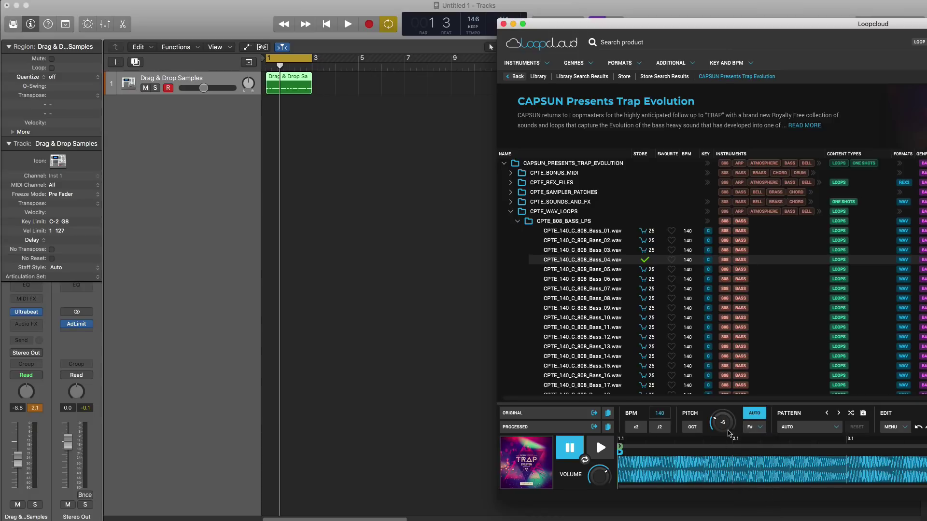
{"action": "key", "text": "space"}
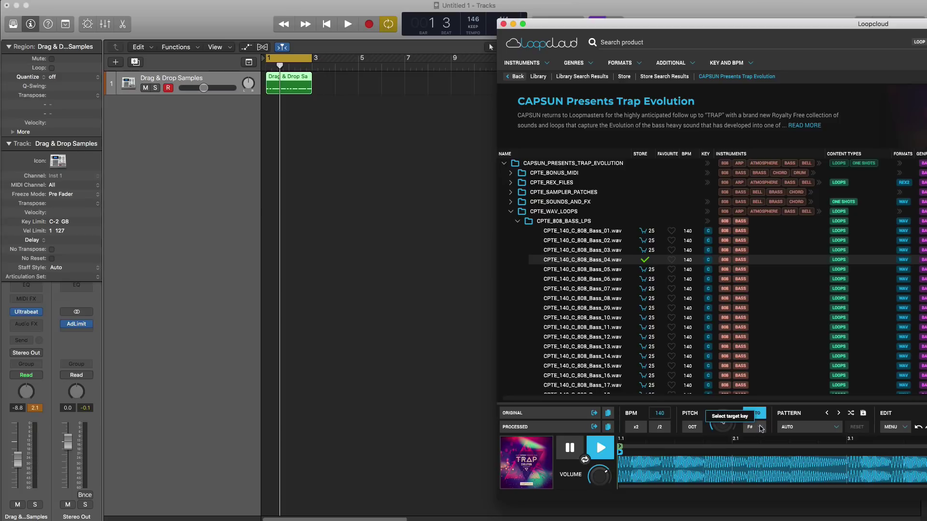
{"action": "key", "text": "space"}
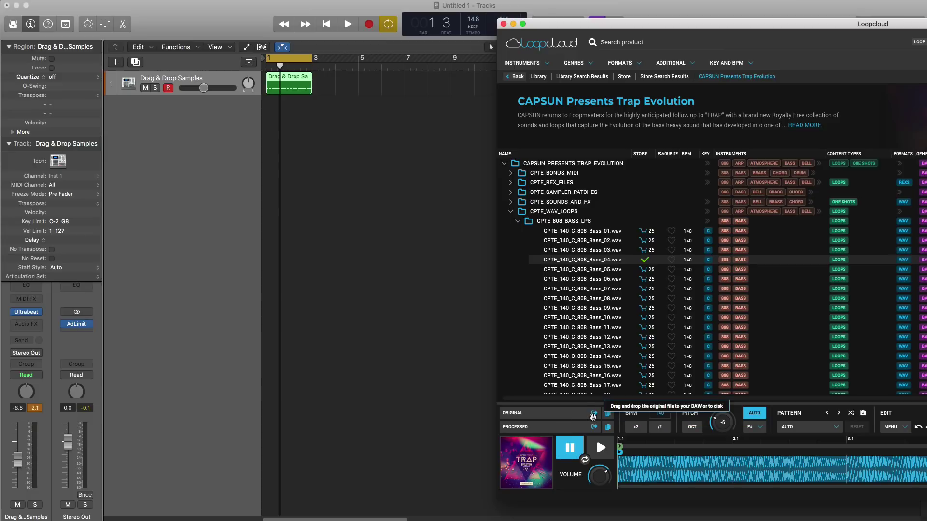
Place the CPTE_140_C_808_Bass_04 loop from Loopcloud on a new Logic audio track at bar 1
{"action": "left_click_drag", "start_coordinate": [592, 416], "coordinate": [259, 190]}
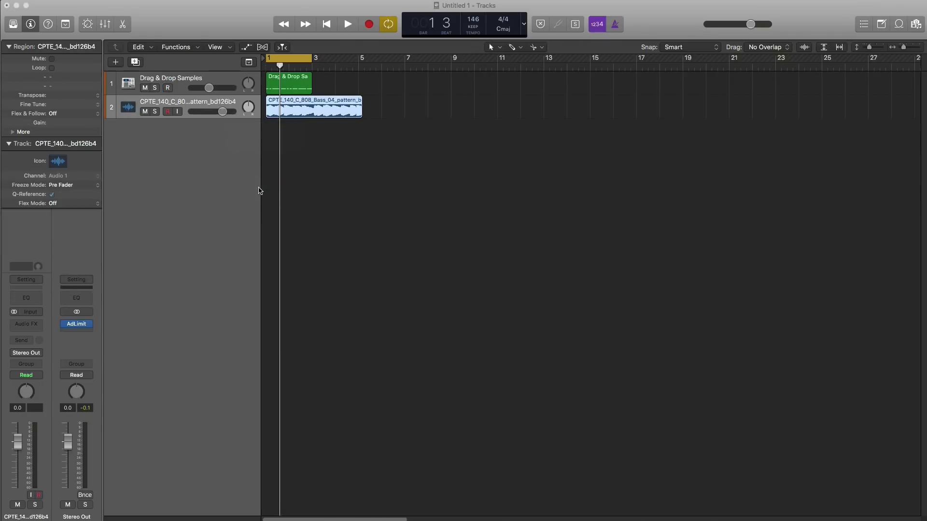
{"action": "key", "text": "super+Tab"}
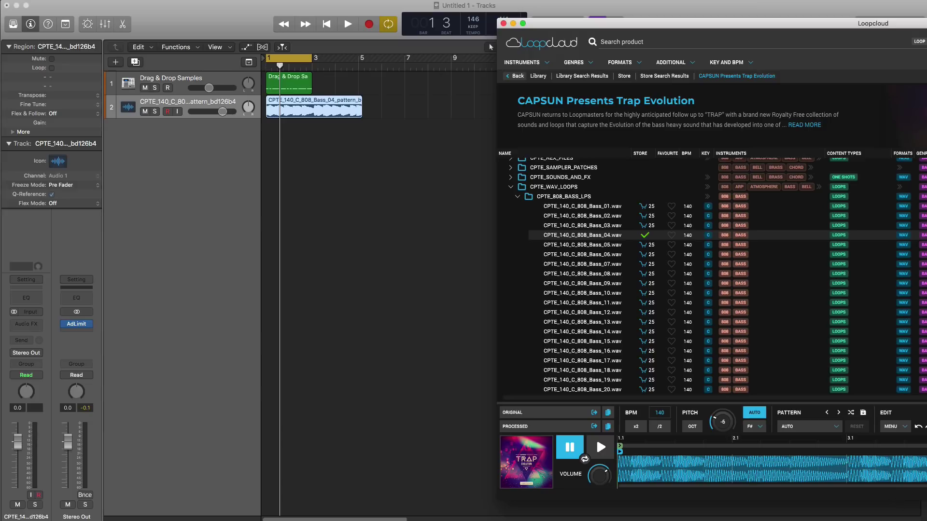
{"action": "left_click", "coordinate": [295, 126]}
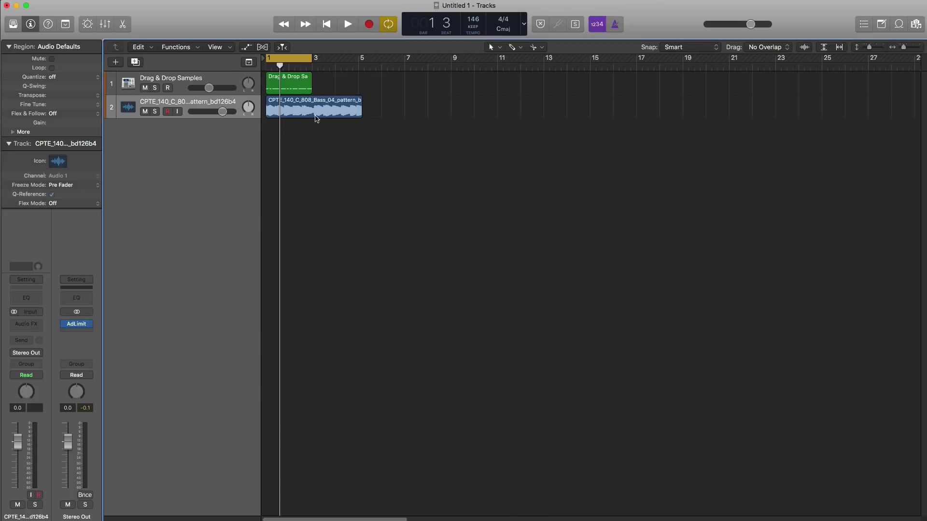
Set the project tempo to 140 BPM to match the bass loop
{"action": "left_click", "coordinate": [323, 113]}
{"action": "double_click", "coordinate": [468, 20]}
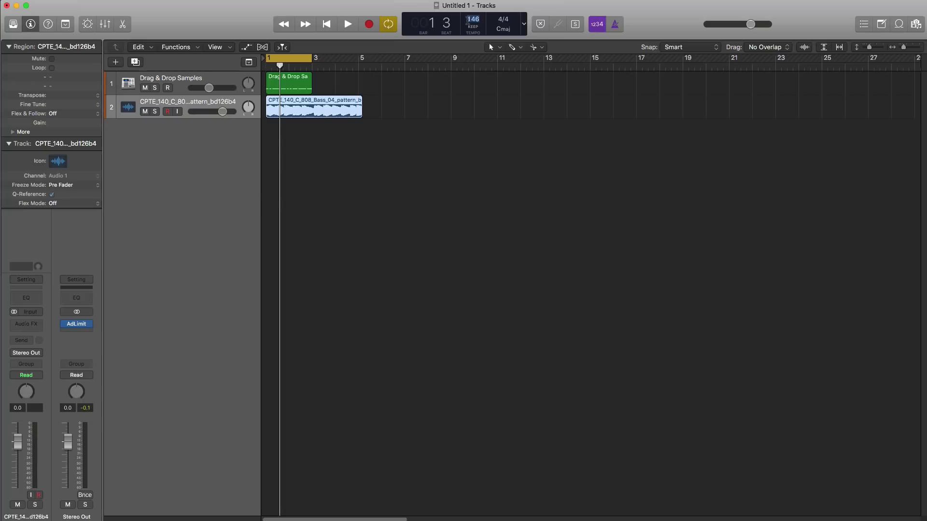
{"action": "type", "text": "140"}
{"action": "key", "text": "Return"}
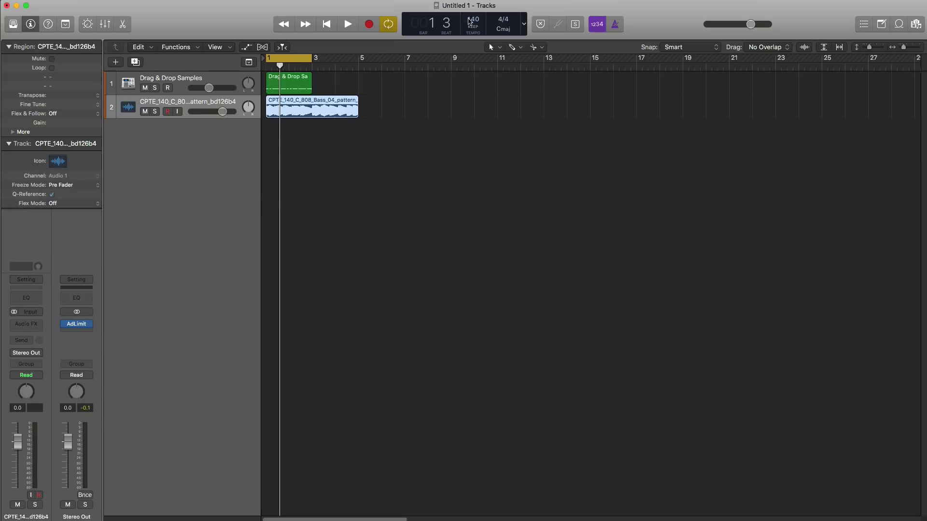
Copy the drum region to bar 3 and extend the cycle range to span bars 1 to 5
{"action": "left_click_drag", "start_coordinate": [311, 85], "coordinate": [357, 91]}
{"action": "left_click", "coordinate": [305, 61]}
{"action": "left_click_drag", "start_coordinate": [271, 61], "coordinate": [359, 63]}
Play the drums and bass together, lower the bass track's volume to -3.4 dB, and stop playback
{"action": "key", "text": "space"}
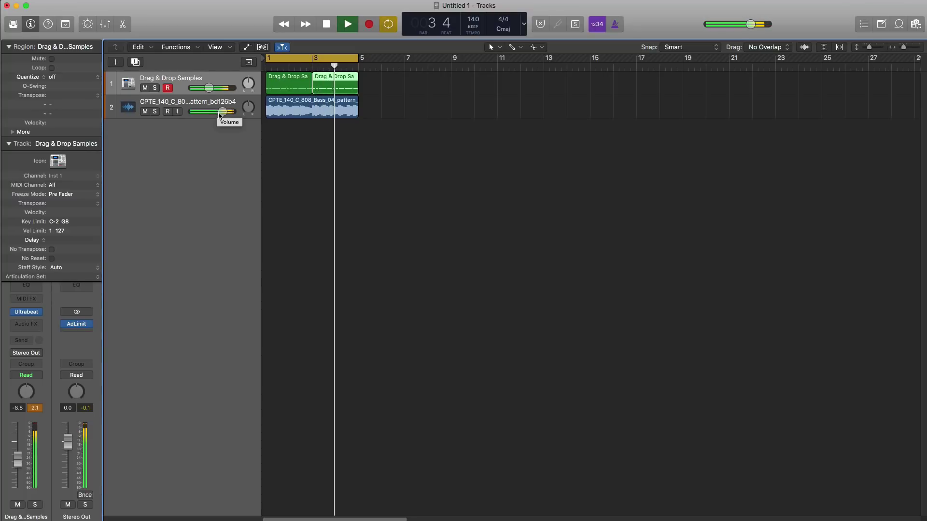
{"action": "left_click_drag", "start_coordinate": [219, 112], "coordinate": [216, 112]}
{"action": "key", "text": "space"}
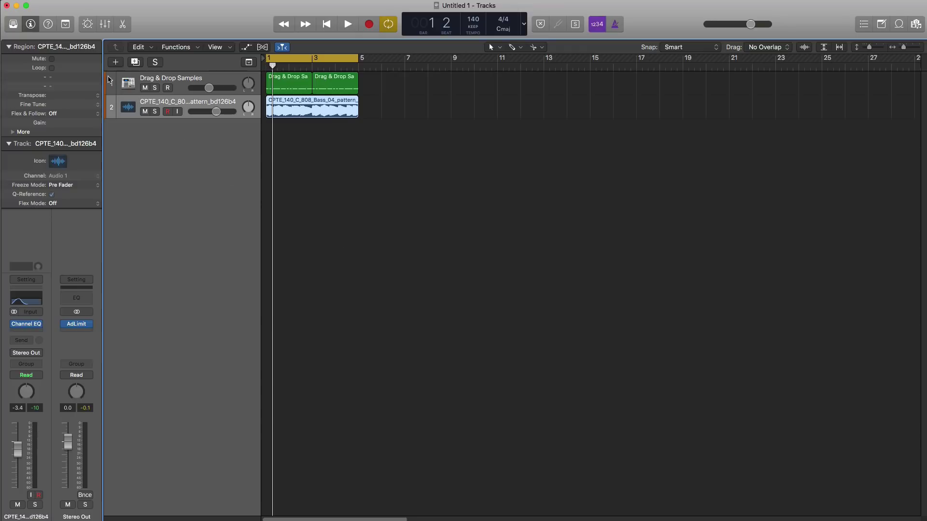
Add a new software instrument track and load the stereo Loopcloud plug-in as its instrument
{"action": "left_click", "coordinate": [114, 62]}
{"action": "left_click", "coordinate": [588, 155]}
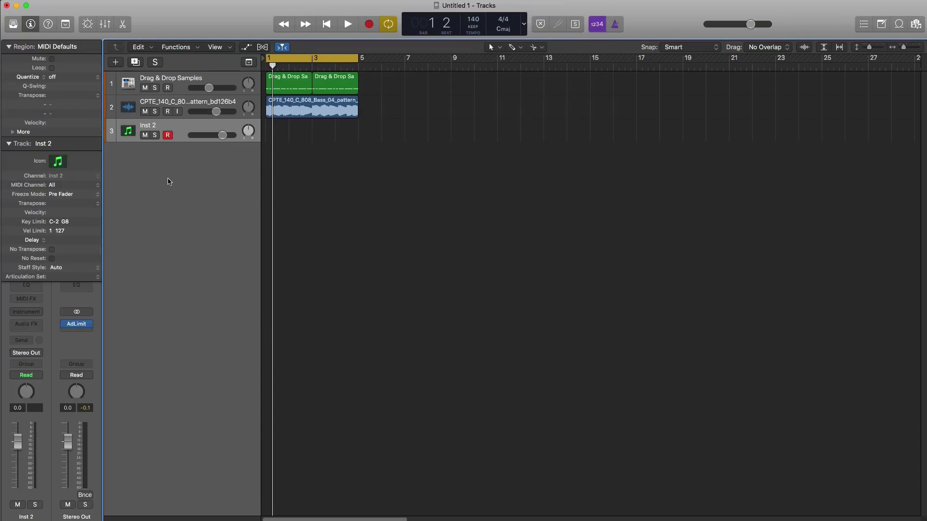
{"action": "left_click", "coordinate": [39, 314]}
{"action": "mouse_move", "coordinate": [39, 338]}
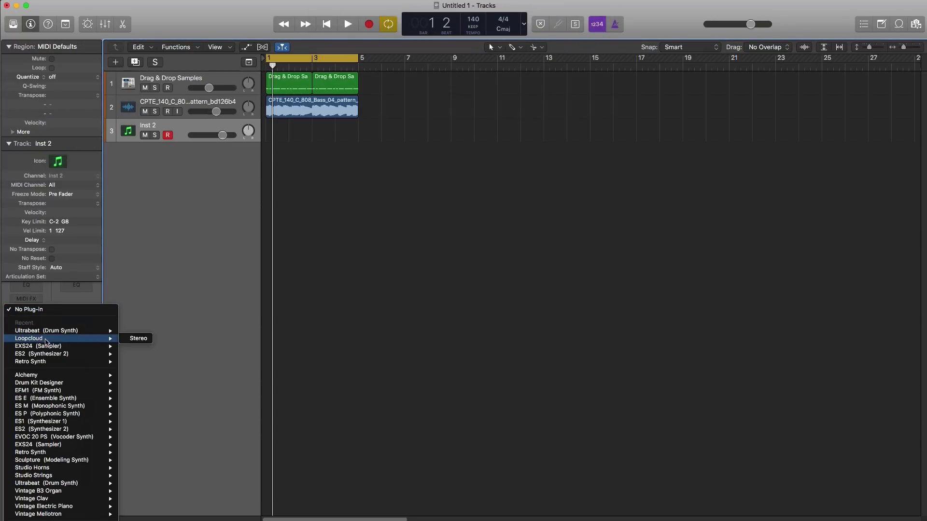
{"action": "left_click", "coordinate": [127, 338]}
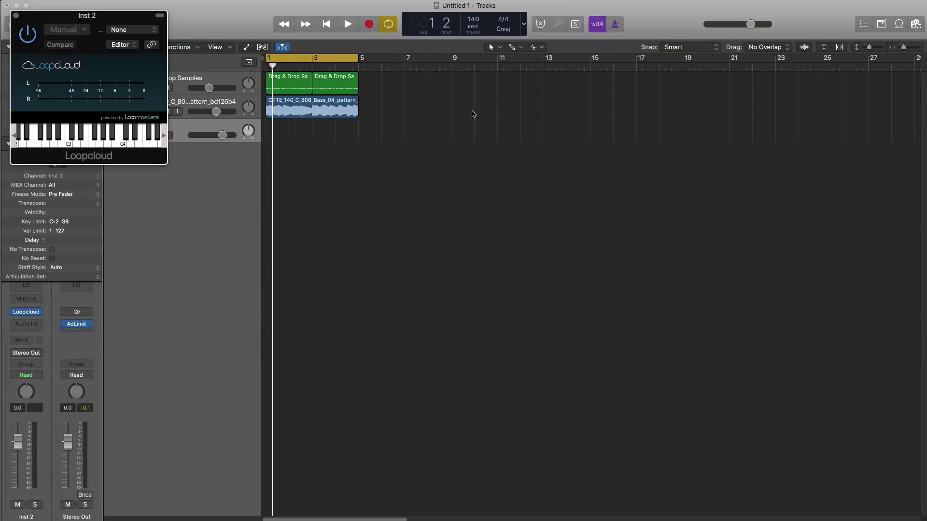
Switch to Loopcloud, filter the store by the Trap genre and open the Nu Cumbia vs Trap pack
{"action": "key", "text": "space"}
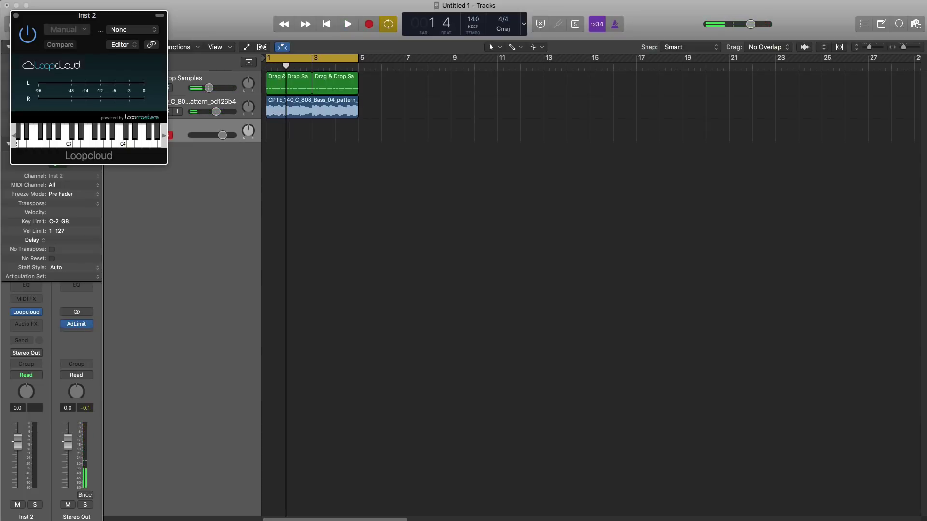
{"action": "left_click_drag", "start_coordinate": [926, 35], "coordinate": [505, 20]}
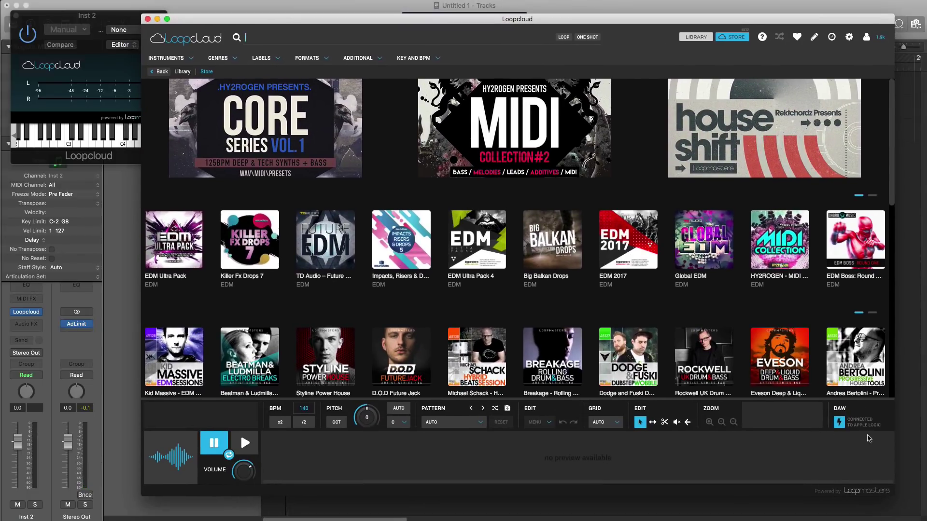
{"action": "scroll", "coordinate": [424, 265], "scroll_direction": "down", "scroll_amount": 4}
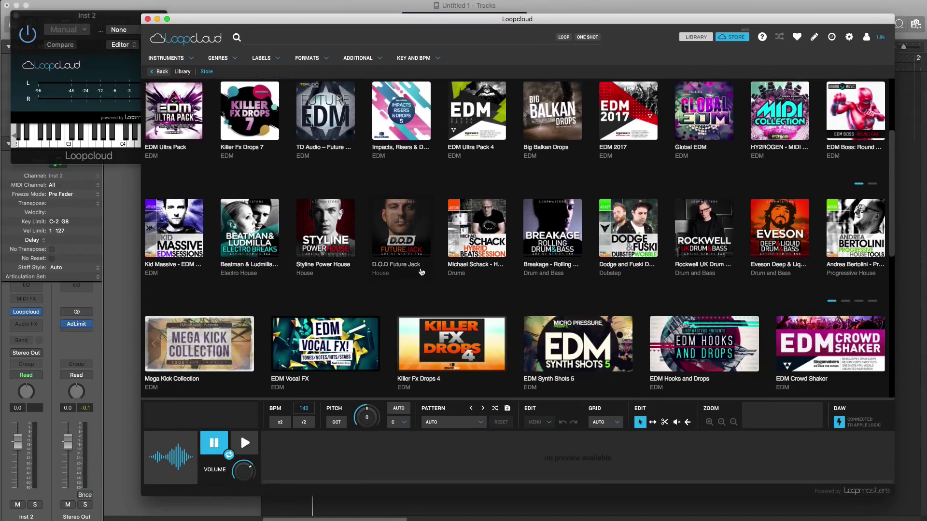
{"action": "scroll", "coordinate": [421, 272], "scroll_direction": "up", "scroll_amount": 4}
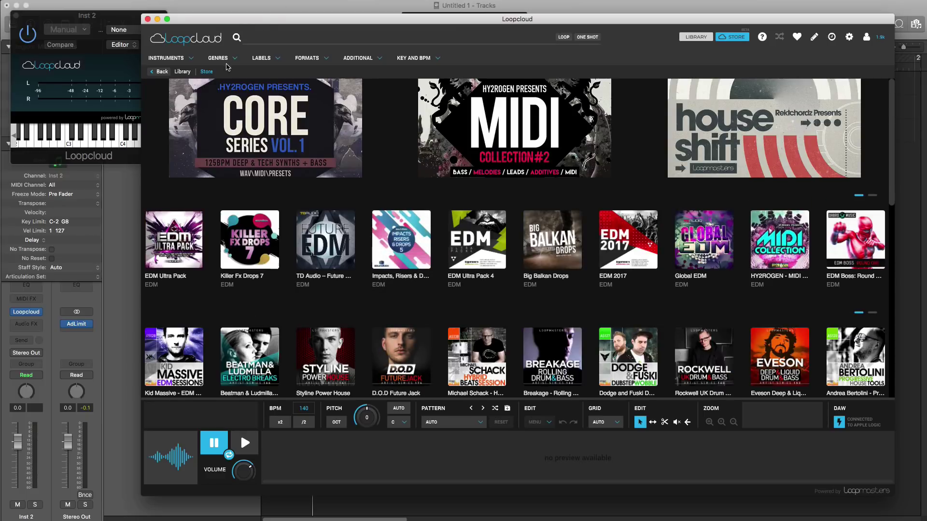
{"action": "left_click", "coordinate": [227, 63]}
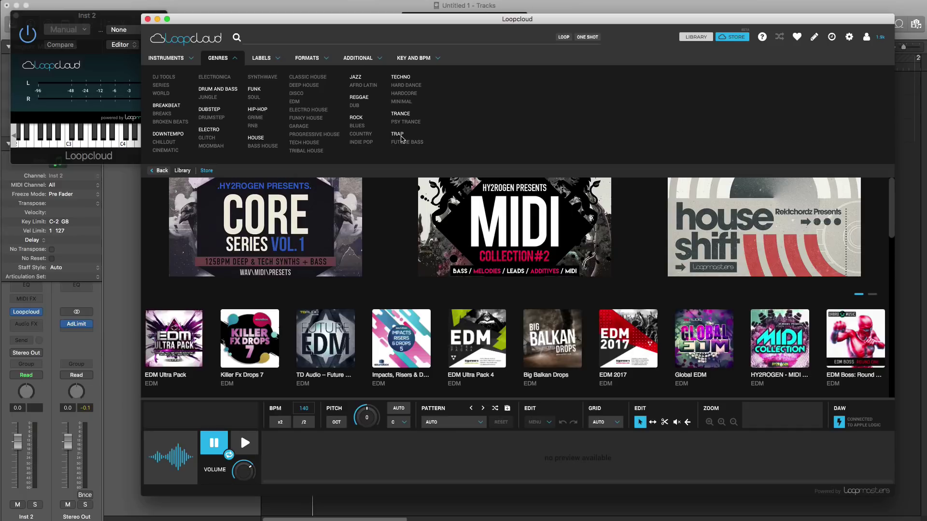
{"action": "left_click", "coordinate": [398, 135]}
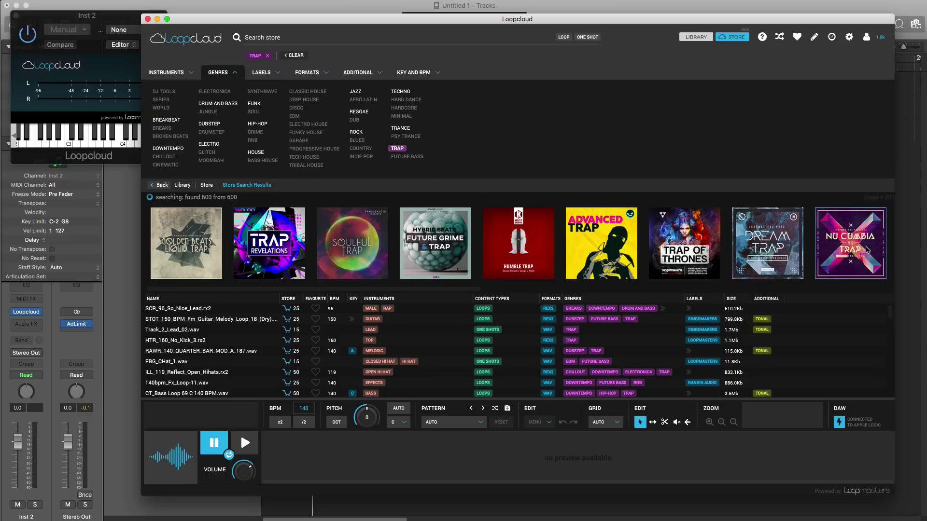
{"action": "left_click", "coordinate": [866, 250]}
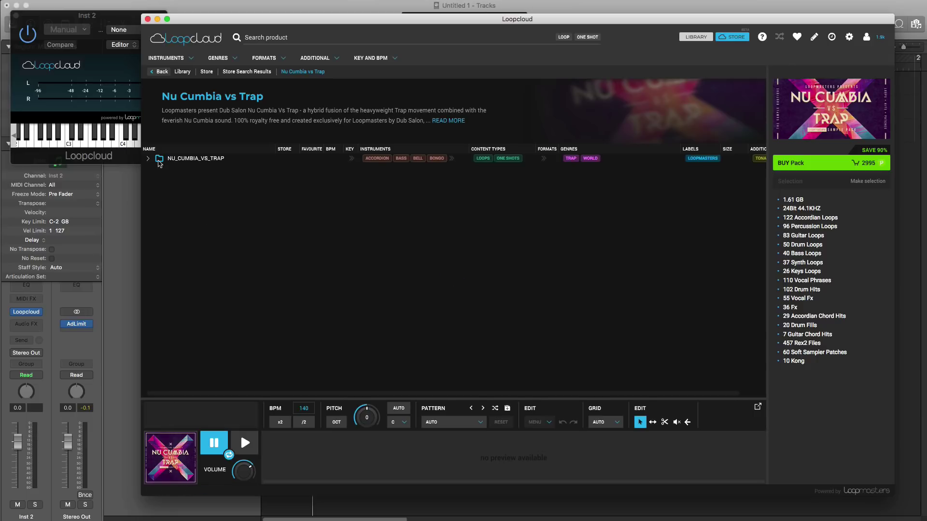
Expand the pack's UMB_WAV_LOOPS folder and its UMB_GUITAR_LPS subfolder
{"action": "left_click", "coordinate": [149, 159]}
{"action": "left_click", "coordinate": [155, 197]}
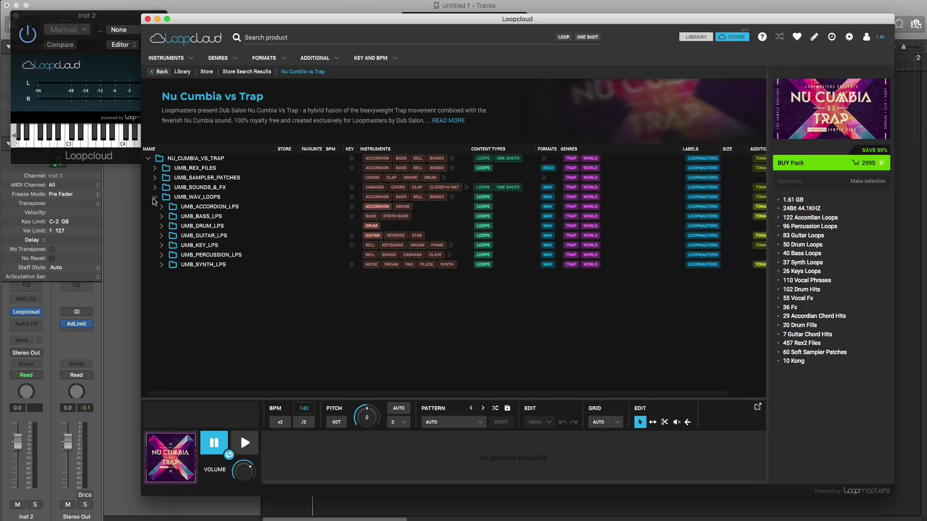
{"action": "left_click", "coordinate": [161, 235]}
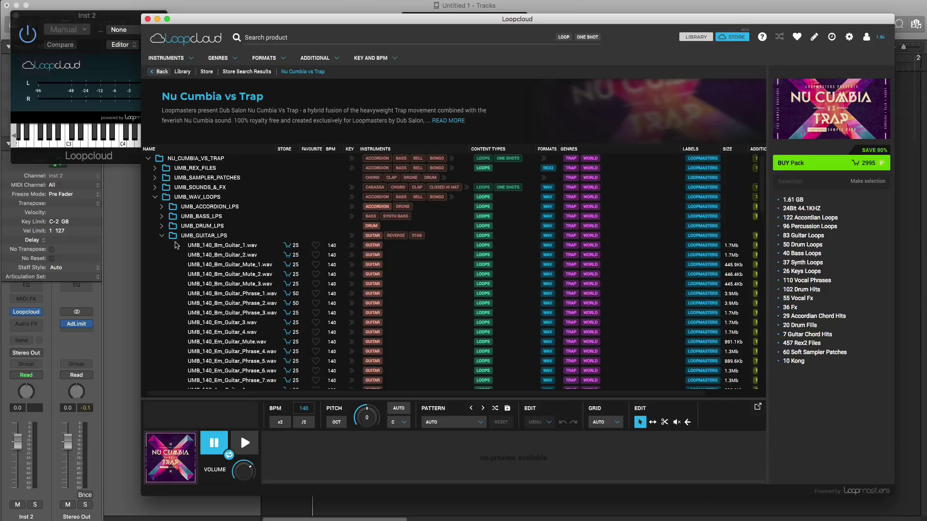
Audition several 140 BPM guitar loops, from UMB_140_Bm_Guitar_1 and 2 through the Mute and Phrase variants
{"action": "left_click", "coordinate": [199, 247]}
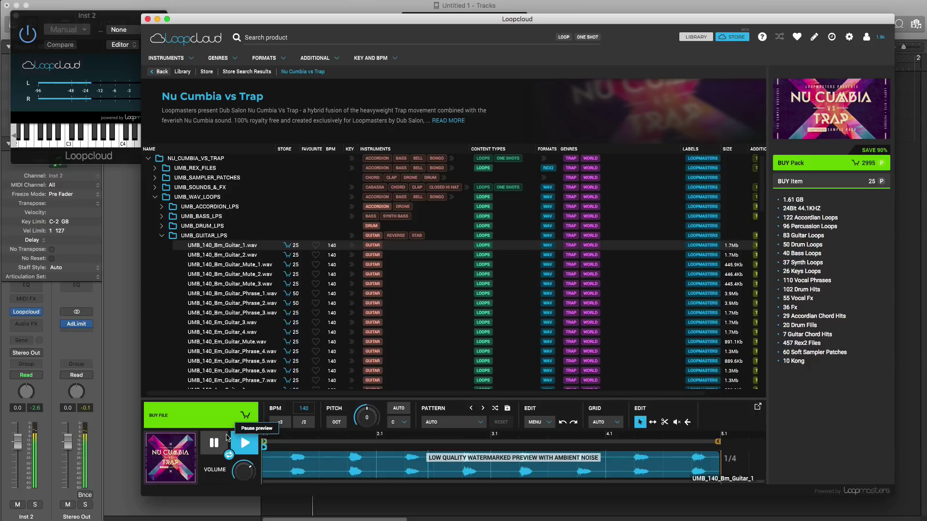
{"action": "left_click", "coordinate": [222, 258]}
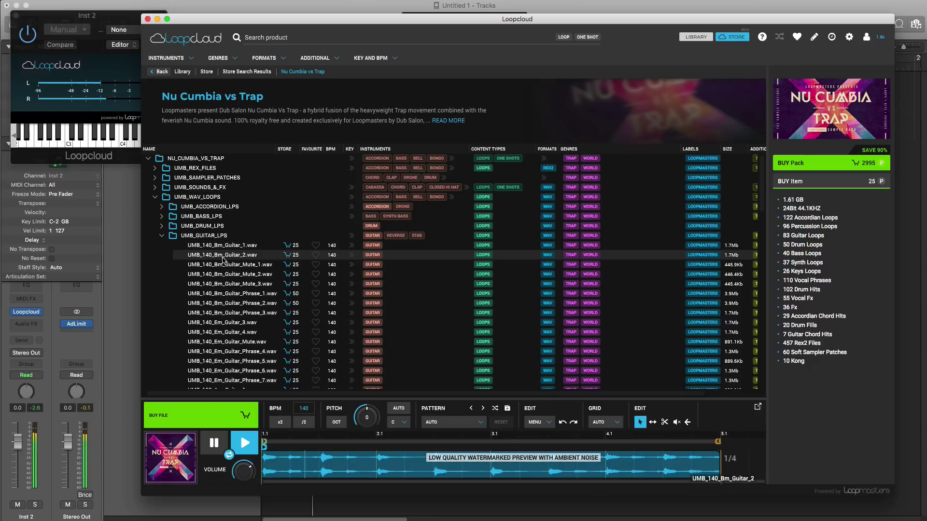
{"action": "left_click", "coordinate": [224, 264]}
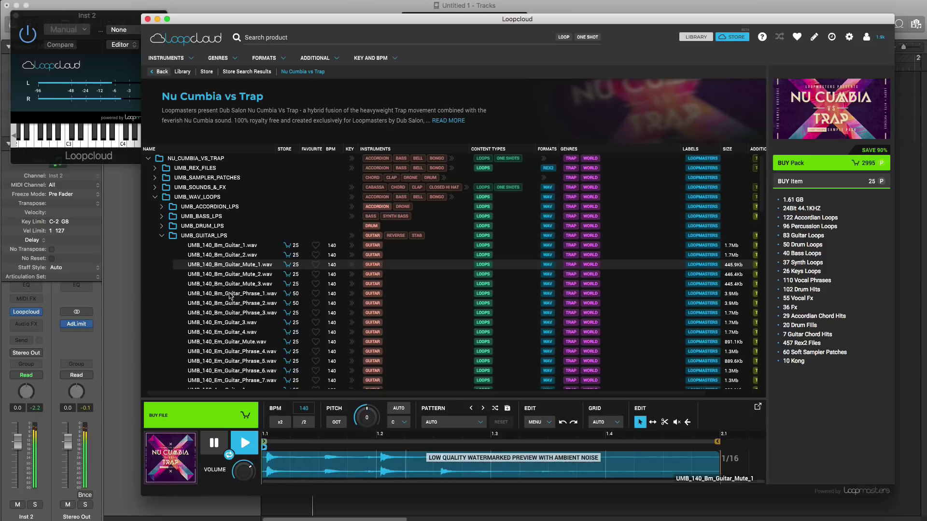
{"action": "left_click", "coordinate": [230, 294]}
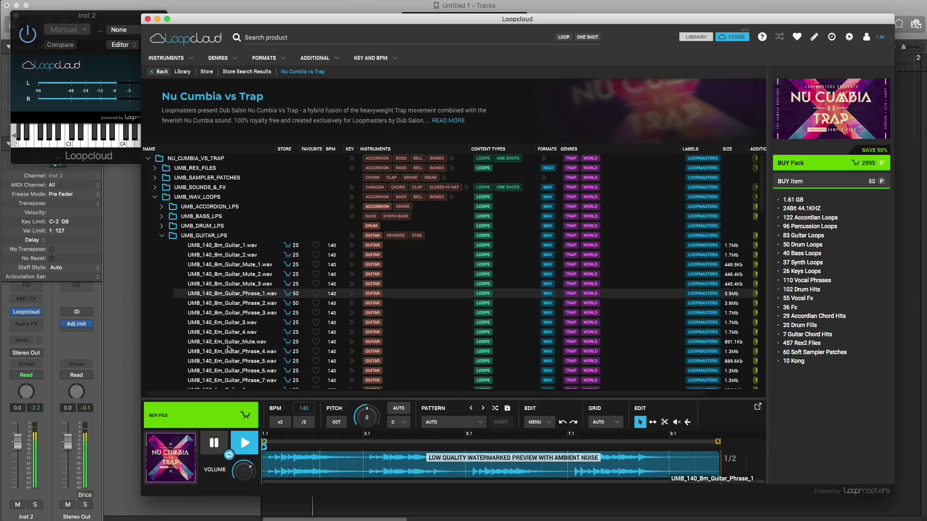
{"action": "left_click", "coordinate": [229, 351]}
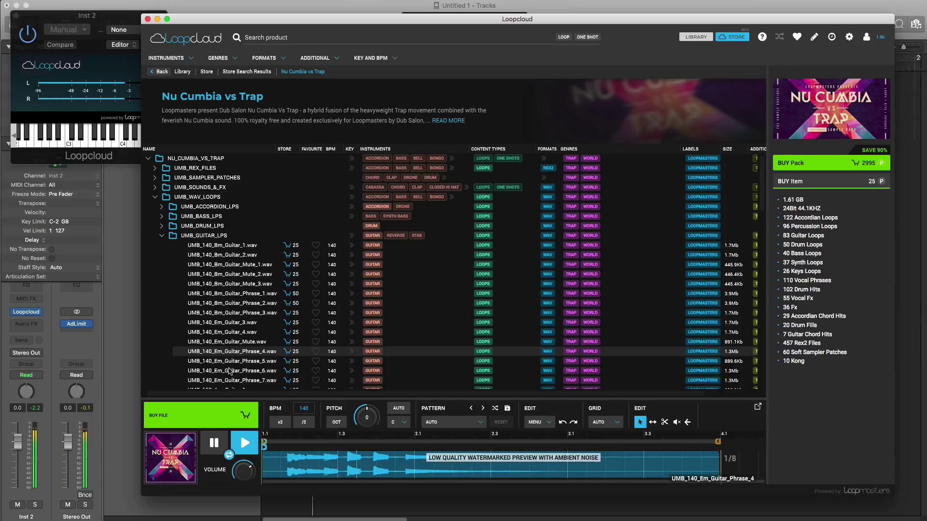
{"action": "left_click", "coordinate": [229, 371]}
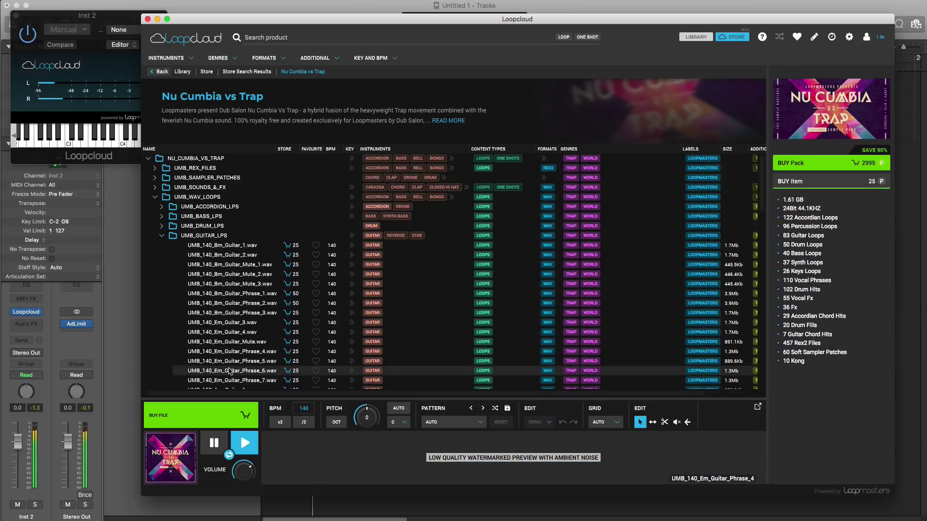
Preview UMB_140_Bm_Guitar_1.wav in sync with the project and buy the file
{"action": "left_click", "coordinate": [216, 249]}
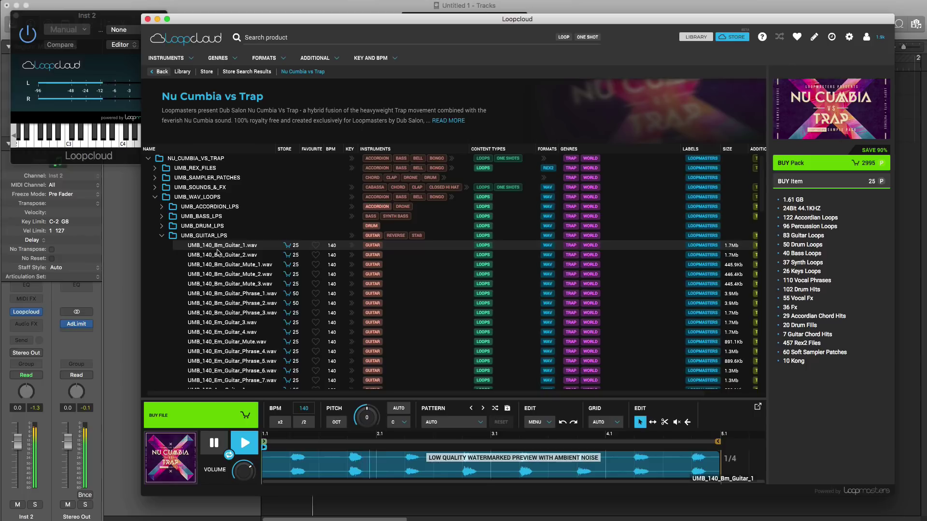
{"action": "key", "text": "space"}
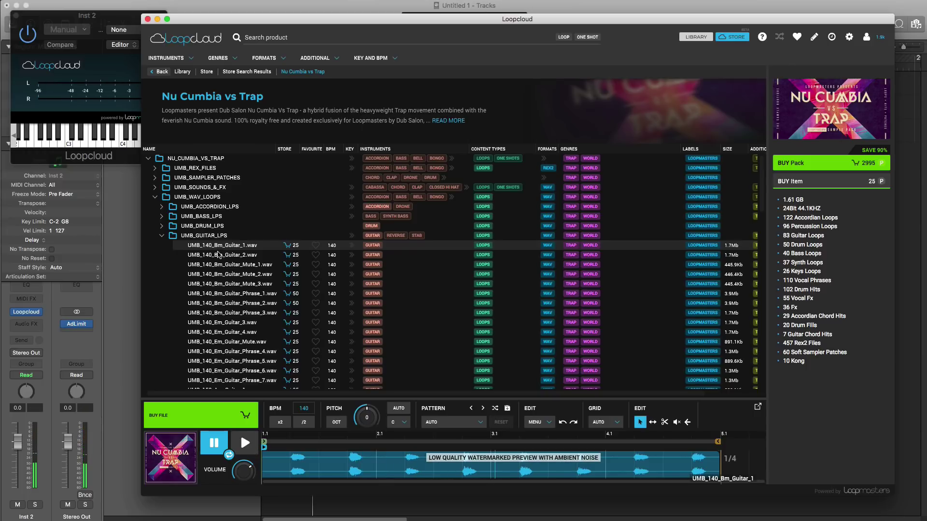
{"action": "left_click", "coordinate": [240, 444]}
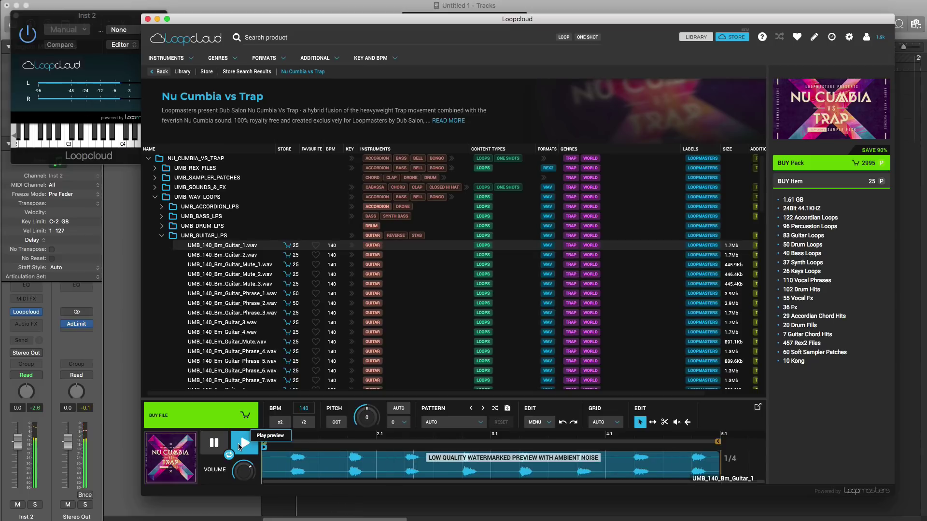
{"action": "left_click", "coordinate": [214, 443]}
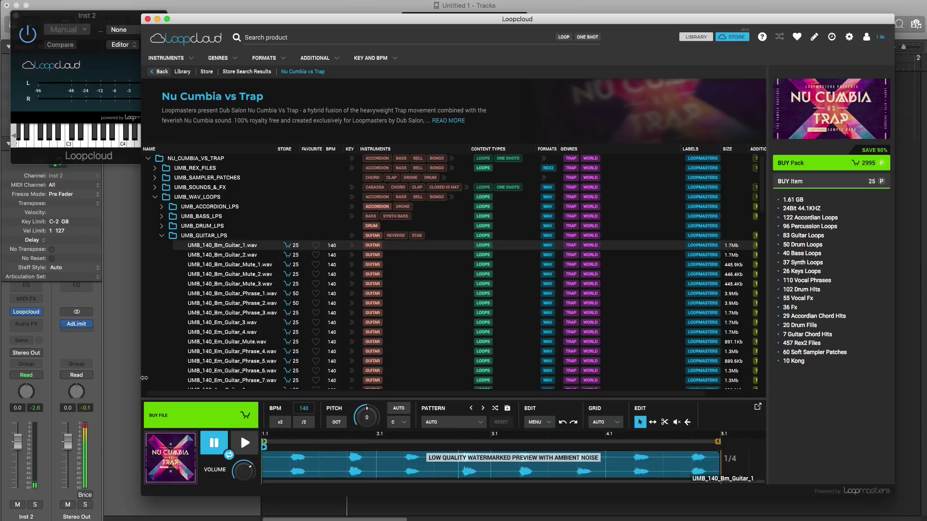
{"action": "left_click", "coordinate": [230, 419]}
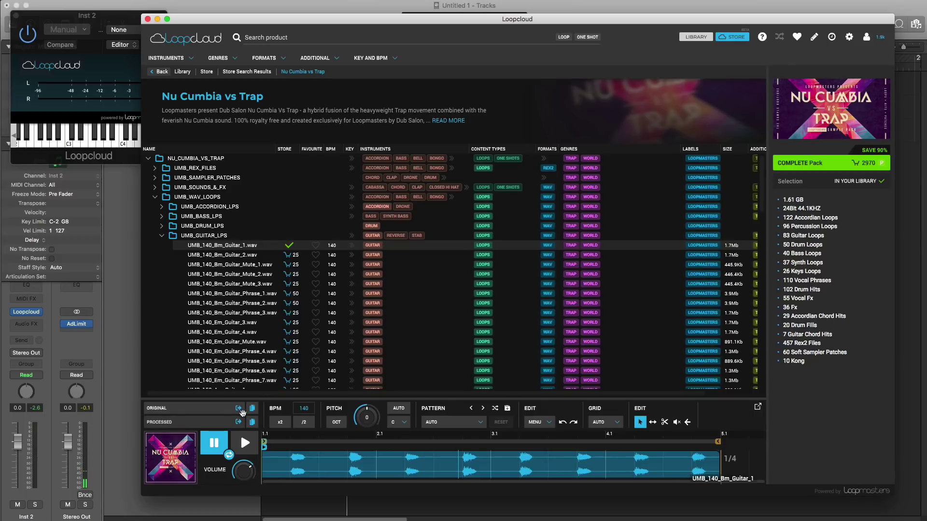
Turn on automatic pitch matching for the guitar loop and set its key to F#
{"action": "left_click_drag", "start_coordinate": [230, 13], "coordinate": [642, 18]}
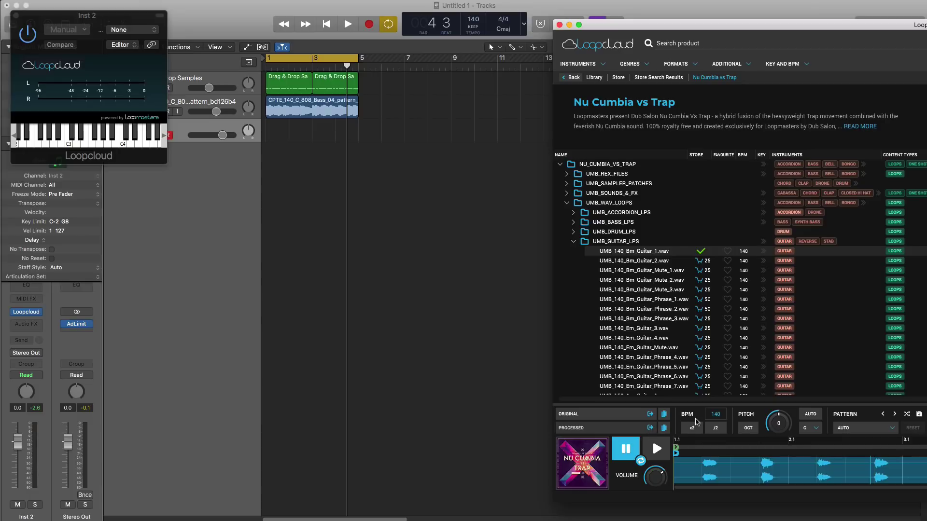
{"action": "left_click_drag", "start_coordinate": [819, 32], "coordinate": [452, 30]}
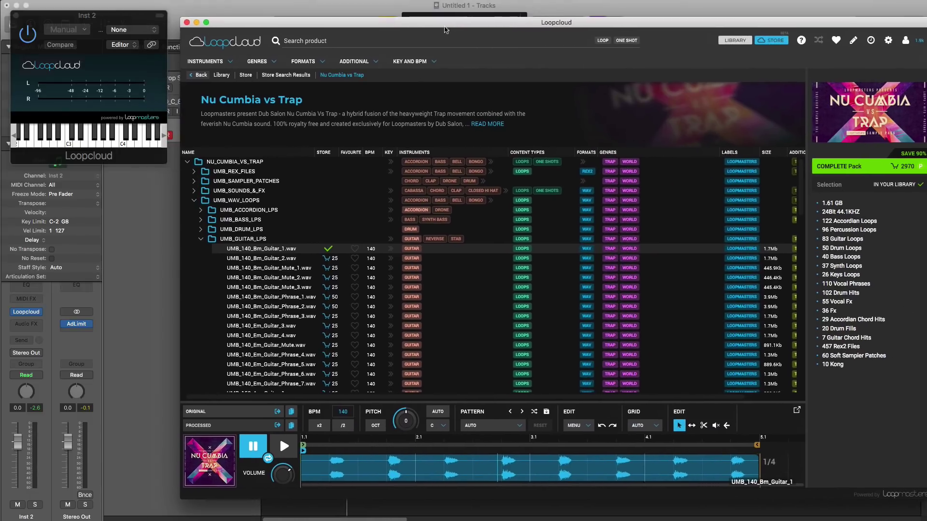
{"action": "left_click", "coordinate": [444, 412]}
{"action": "left_click", "coordinate": [448, 425]}
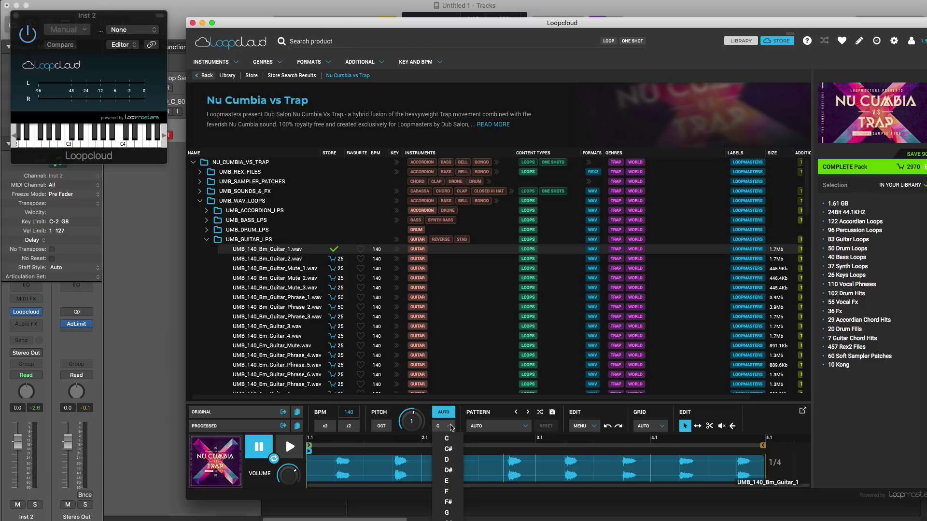
{"action": "left_click", "coordinate": [453, 501]}
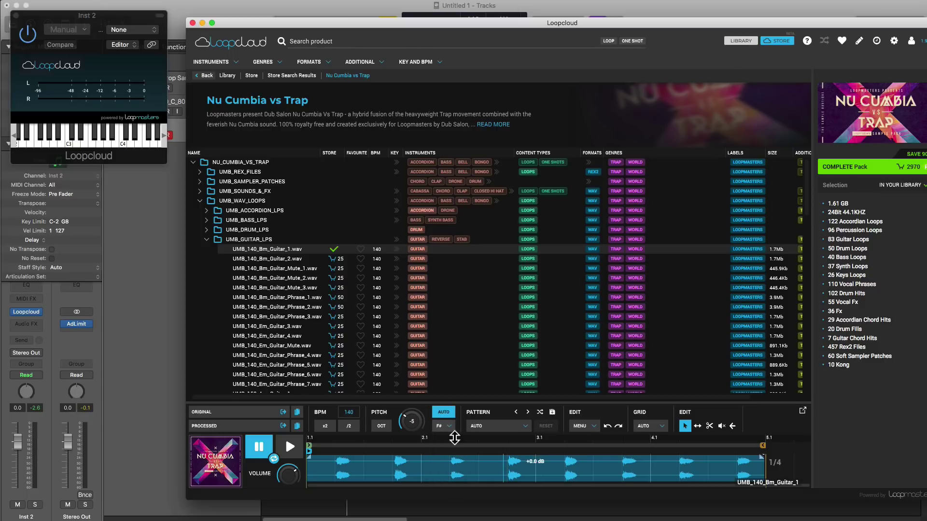
Add the processed guitar loop to the Logic project on a new audio track at bar 1 and play the arrangement
{"action": "left_click_drag", "start_coordinate": [383, 29], "coordinate": [756, 31]}
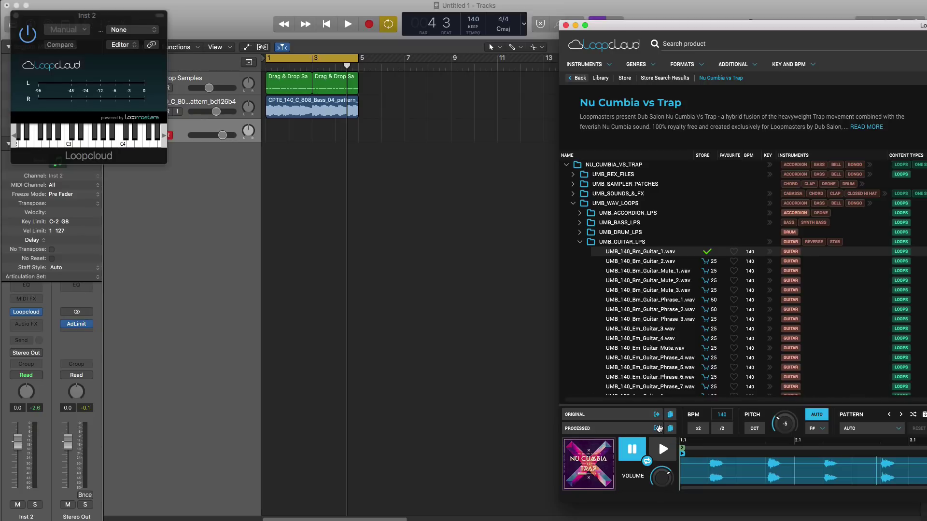
{"action": "left_click_drag", "start_coordinate": [647, 426], "coordinate": [263, 231]}
{"action": "left_click_drag", "start_coordinate": [221, 152], "coordinate": [216, 122]}
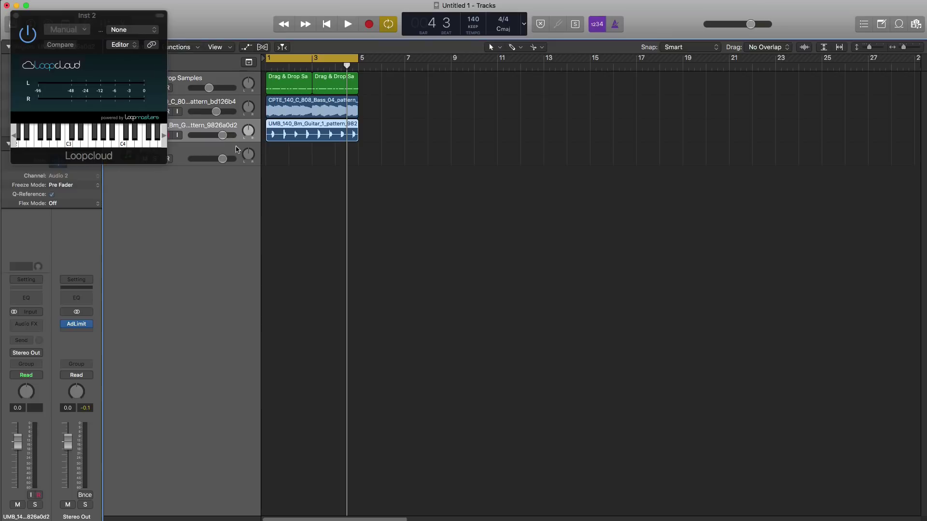
{"action": "key", "text": "space"}
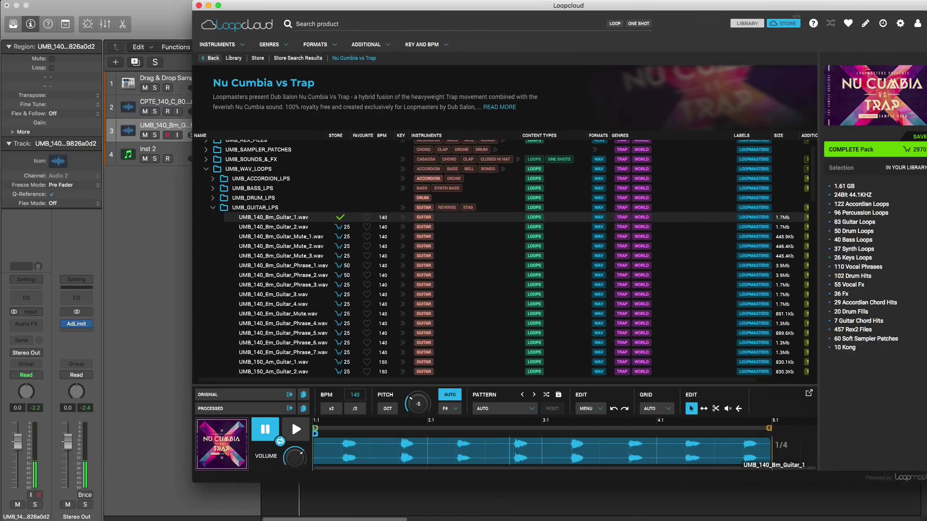
Turn off automatic pitch matching in Loopcloud and place the original UMB_140_Bm_Guitar_1 loop on a new audio track at bar 1
{"action": "left_click_drag", "start_coordinate": [714, 9], "coordinate": [624, 30]}
{"action": "left_click", "coordinate": [373, 412]}
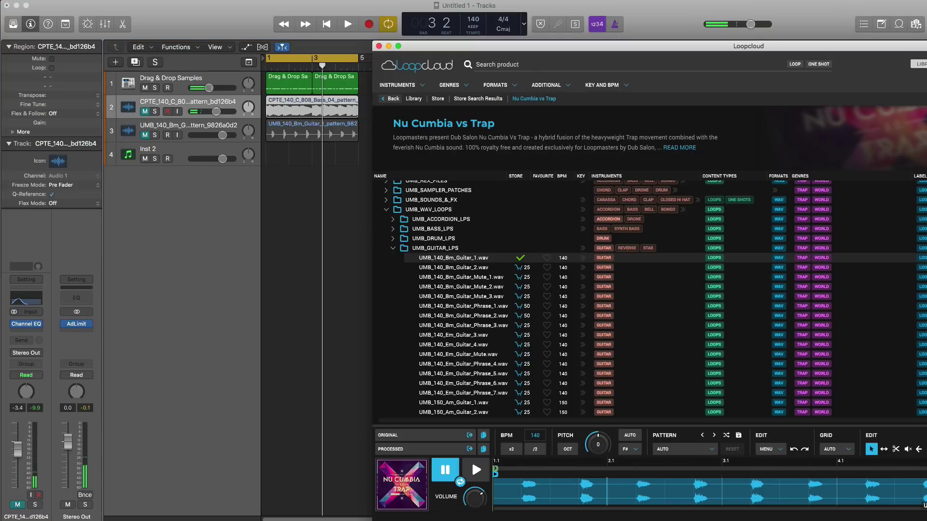
{"action": "left_click_drag", "start_coordinate": [471, 437], "coordinate": [191, 130]}
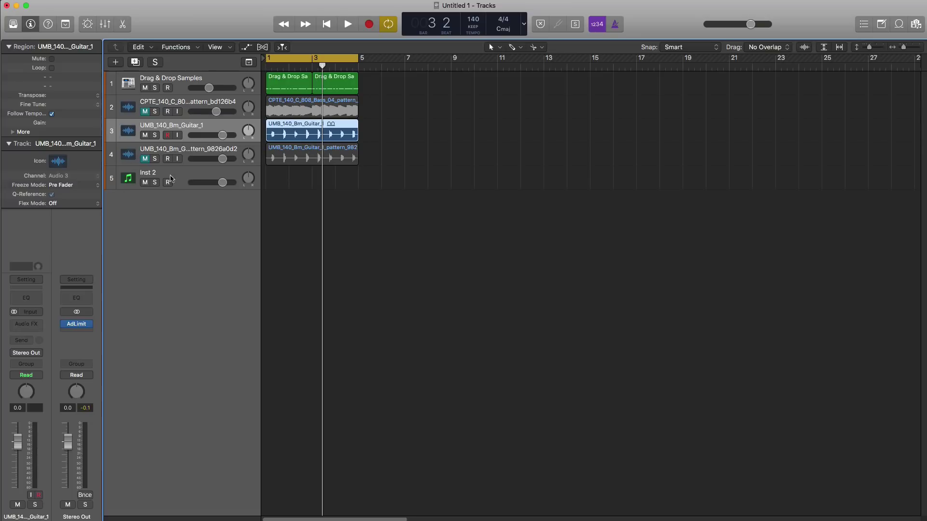
During playback, move the original guitar track directly below the drum track and lower its volume to -3.5 dB
{"action": "key", "text": "space"}
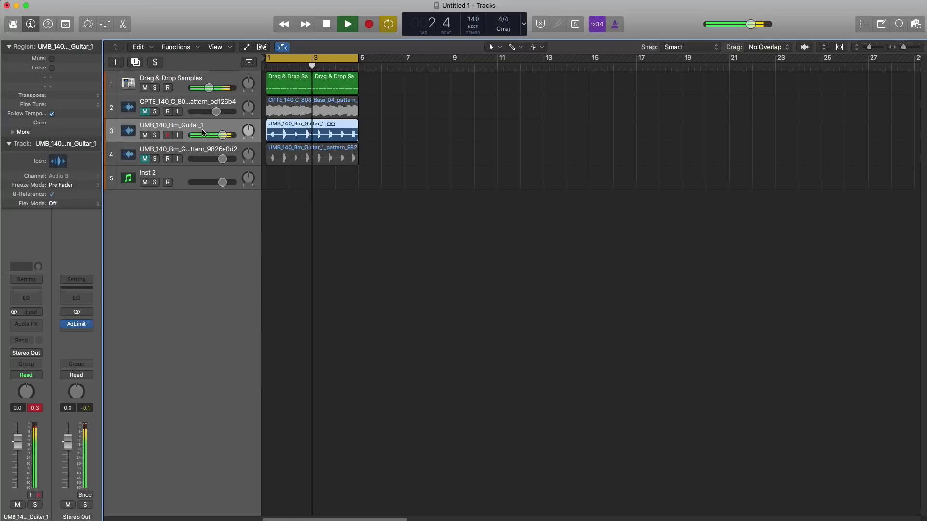
{"action": "left_click_drag", "start_coordinate": [205, 135], "coordinate": [199, 107]}
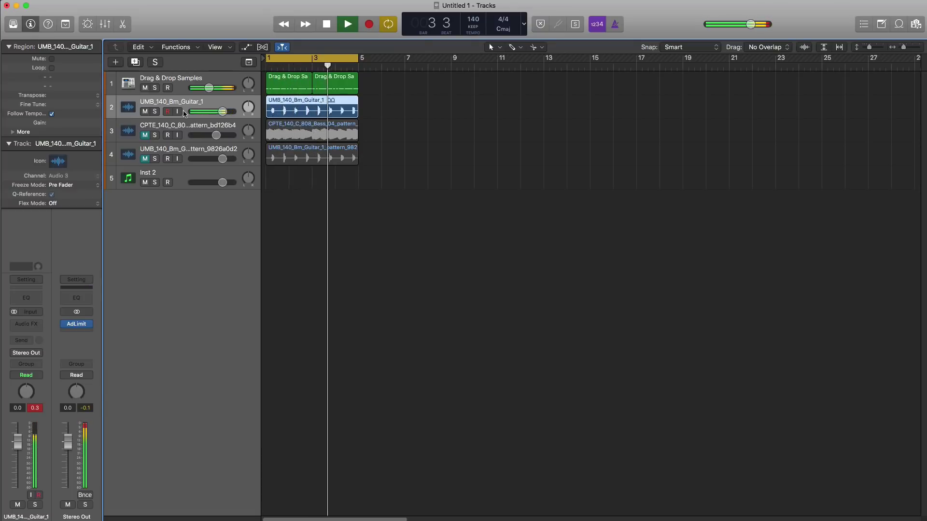
{"action": "left_click_drag", "start_coordinate": [216, 113], "coordinate": [210, 113]}
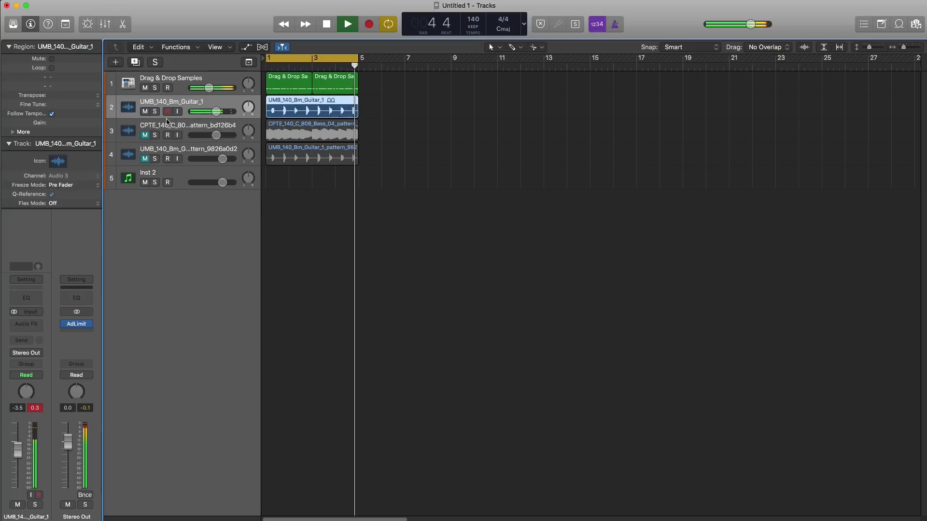
{"action": "key", "text": "space"}
Insert a stereo Space Designer reverb on the UMB_140_Bm_Guitar_1 track and play the beat with it
{"action": "left_click", "coordinate": [26, 324]}
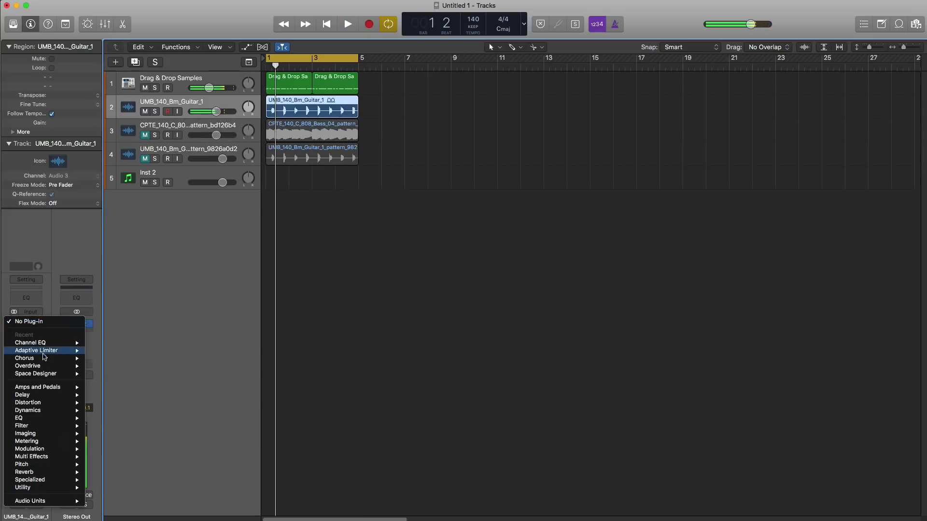
{"action": "mouse_move", "coordinate": [62, 473]}
{"action": "mouse_move", "coordinate": [120, 495]}
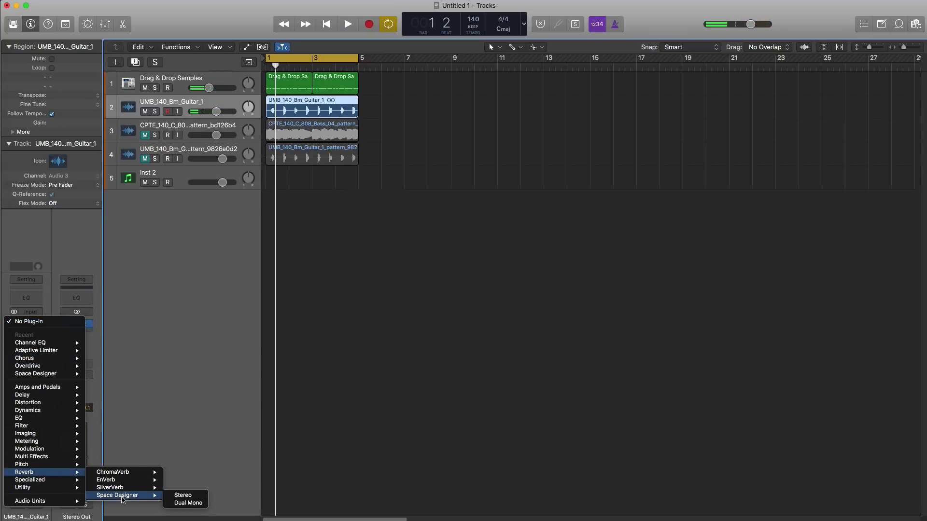
{"action": "left_click", "coordinate": [203, 498]}
{"action": "key", "text": "space"}
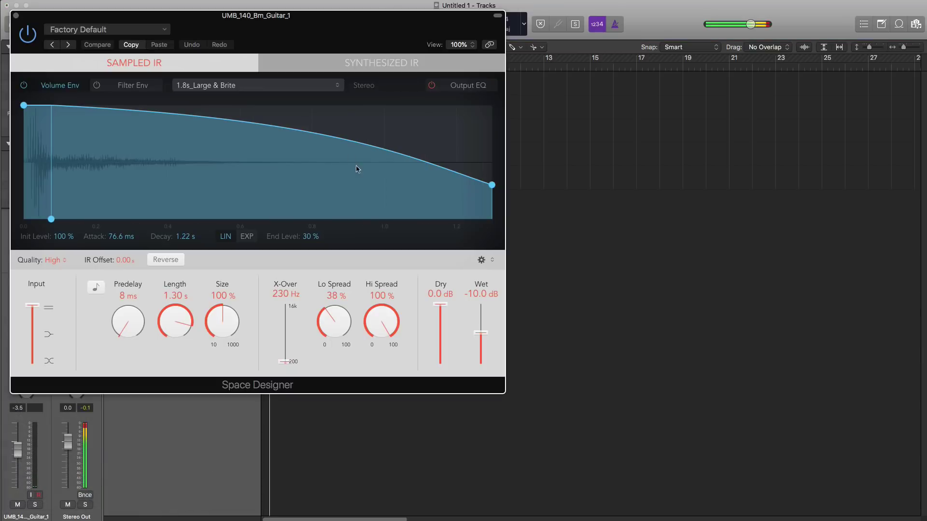
Lower the Space Designer wet level to -32 dB on the guitar track, close the plug-in and stop playback
{"action": "left_click_drag", "start_coordinate": [487, 338], "coordinate": [486, 358]}
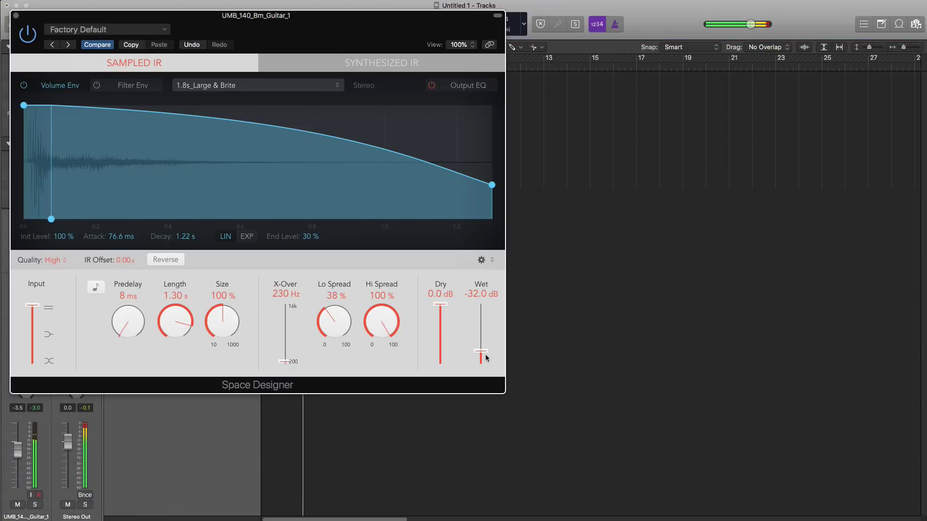
{"action": "left_click", "coordinate": [15, 15]}
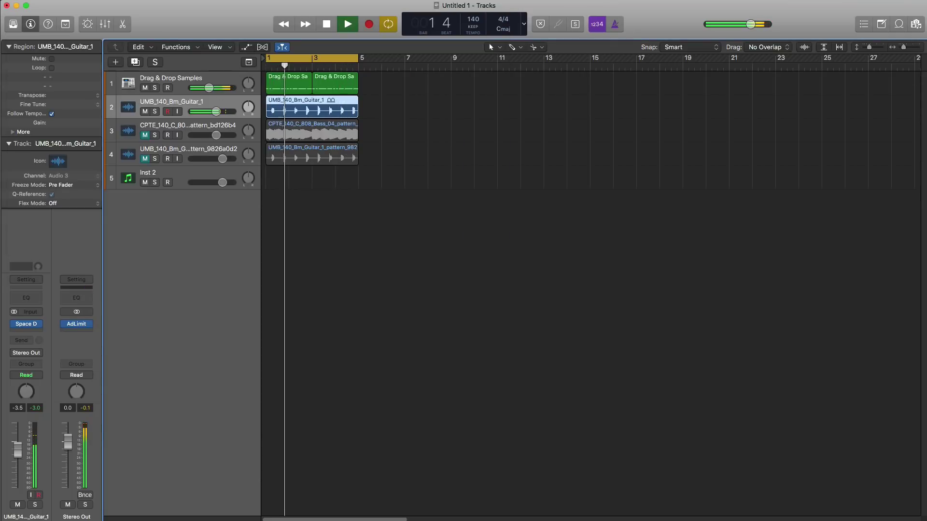
{"action": "key", "text": "space"}
In Loopcloud, browse the UMB_BASS_LPS folder of Nu Cumbia vs Trap and preview UMB_140_A_808_Bass_1 in sync with the beat
{"action": "left_click_drag", "start_coordinate": [926, 49], "coordinate": [625, 23]}
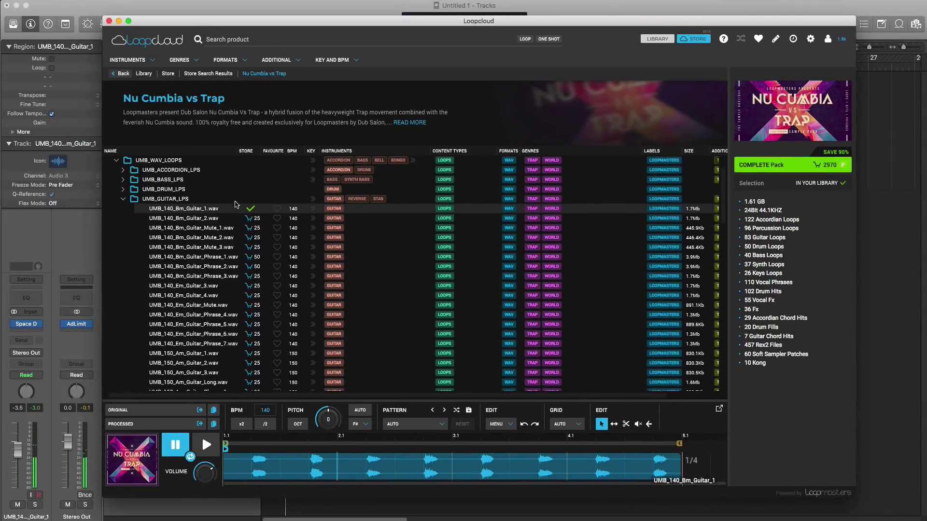
{"action": "left_click", "coordinate": [126, 183]}
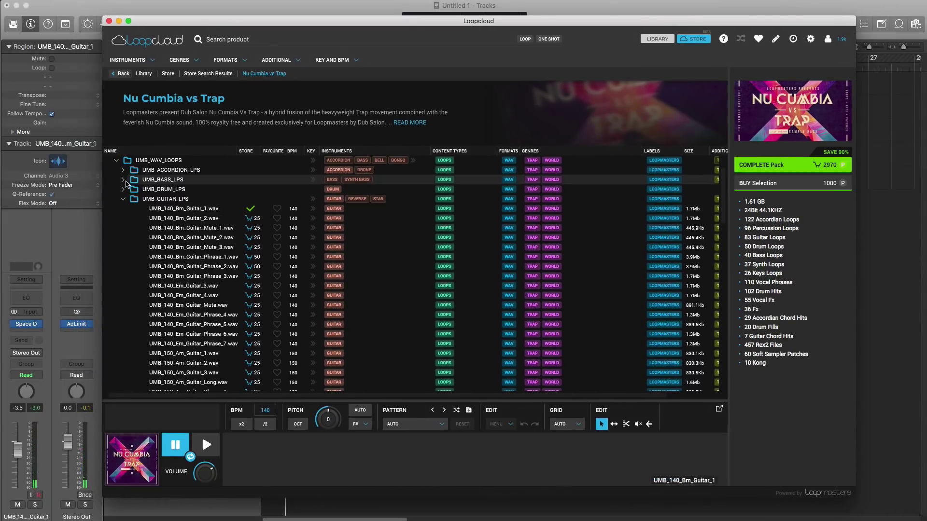
{"action": "left_click", "coordinate": [123, 180]}
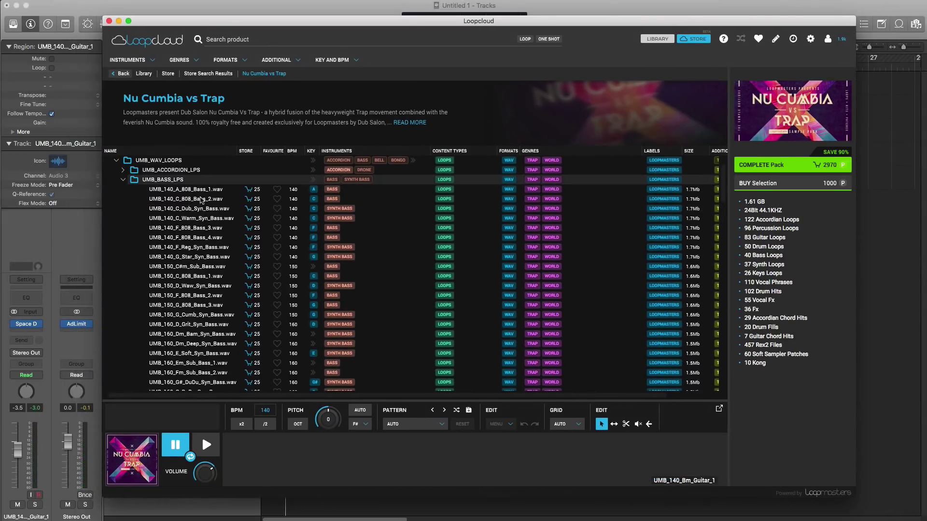
{"action": "key", "text": "Down"}
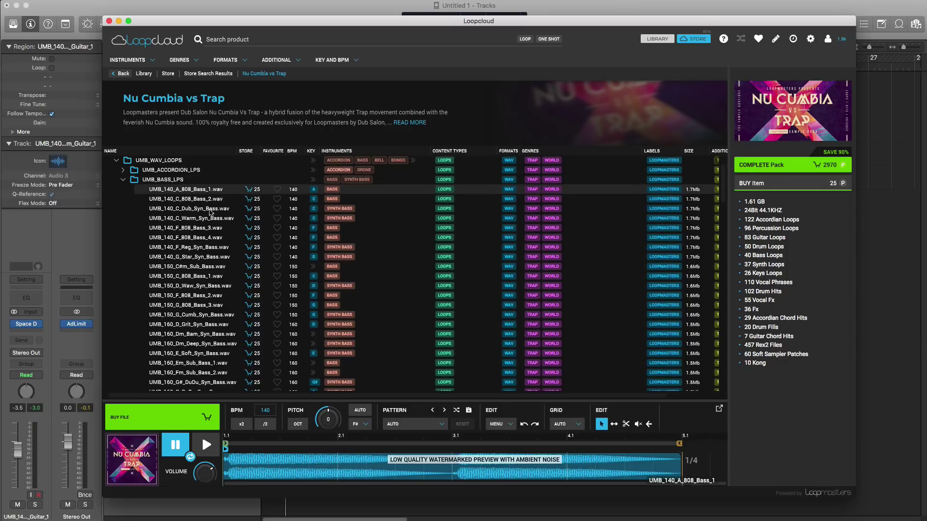
{"action": "scroll", "coordinate": [211, 261], "scroll_direction": "down", "scroll_amount": 5}
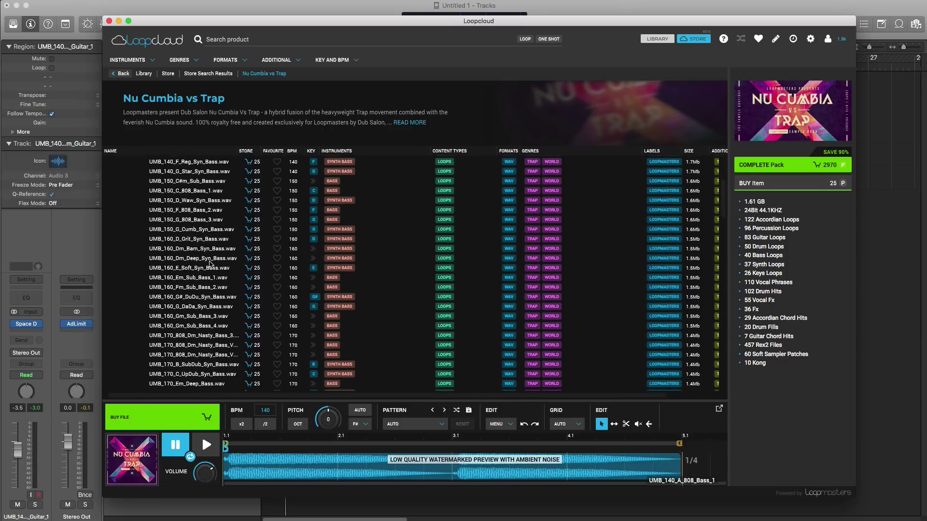
{"action": "scroll", "coordinate": [211, 369], "scroll_direction": "up", "scroll_amount": 8}
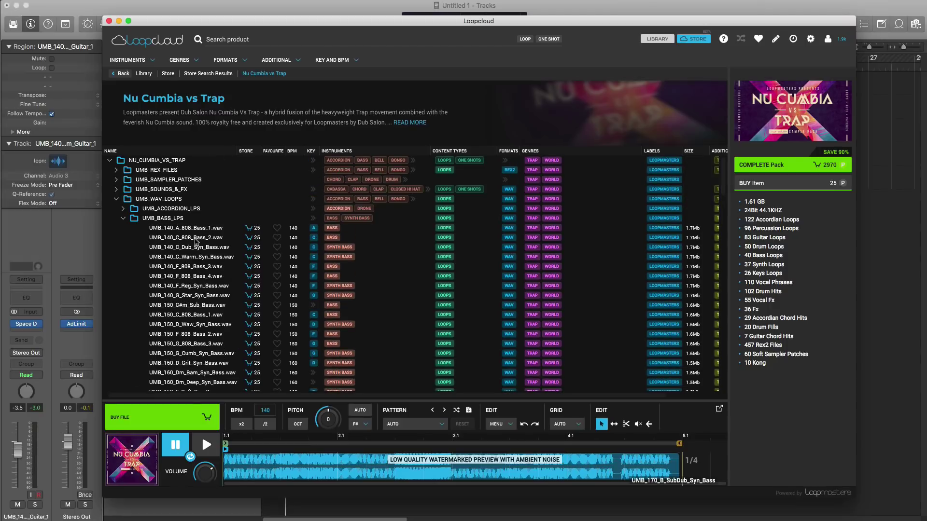
{"action": "left_click", "coordinate": [205, 444]}
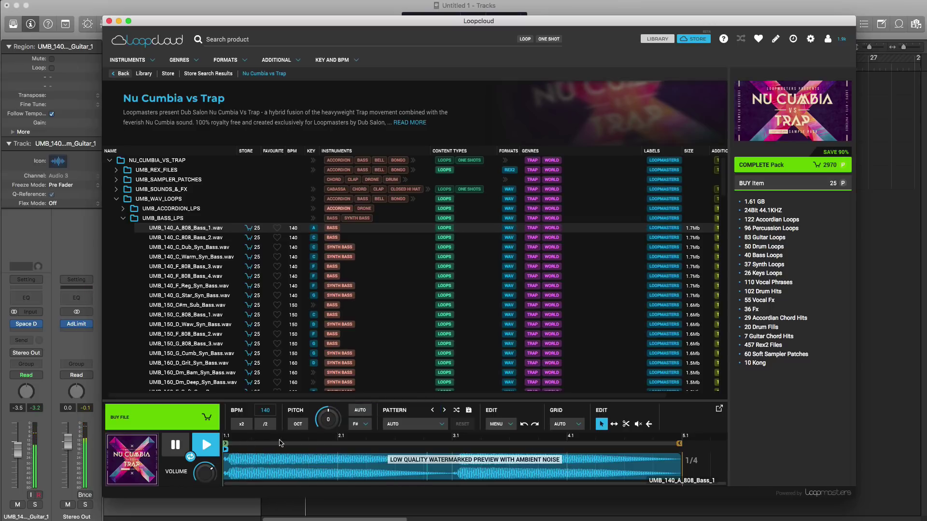
Turn on automatic pitch matching for the bass loop and set its target key to B
{"action": "left_click", "coordinate": [359, 411]}
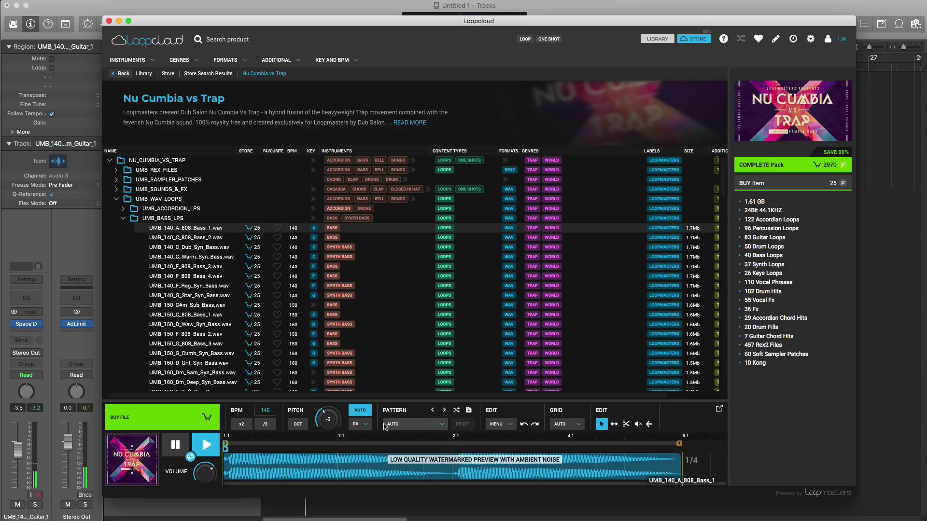
{"action": "left_click", "coordinate": [365, 426]}
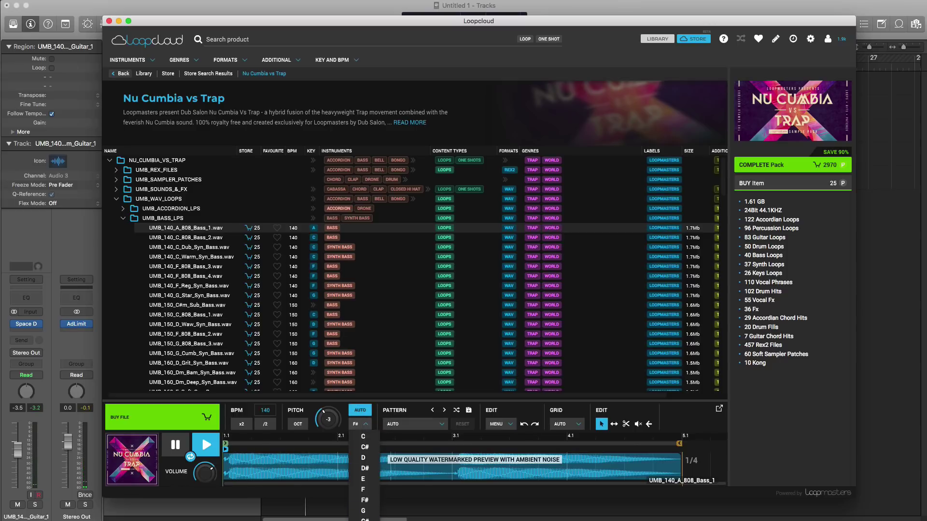
{"action": "left_click", "coordinate": [363, 520]}
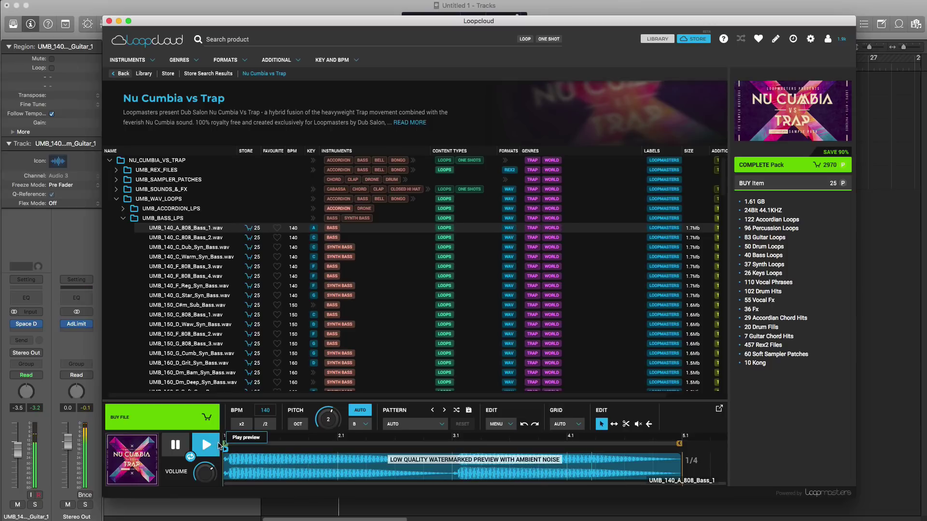
Buy the UMB_140_A_808_Bass_1 loop and place its processed version on a new audio track at bar 1 in Logic
{"action": "left_click_drag", "start_coordinate": [278, 24], "coordinate": [621, 24]}
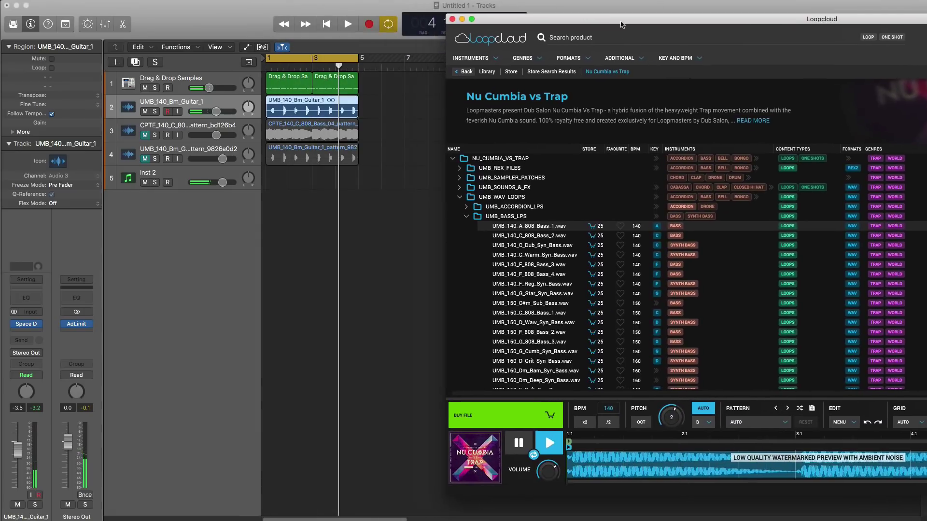
{"action": "left_click", "coordinate": [519, 416]}
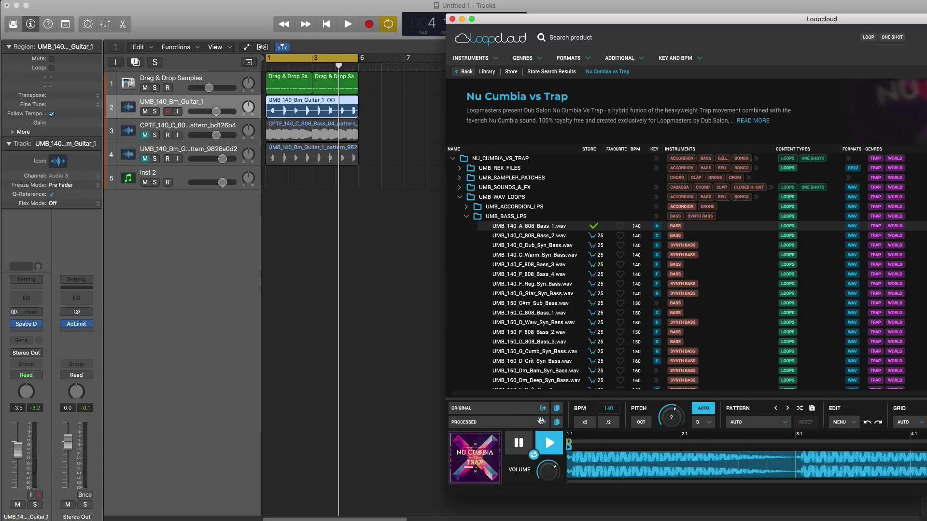
{"action": "left_click_drag", "start_coordinate": [540, 421], "coordinate": [265, 238]}
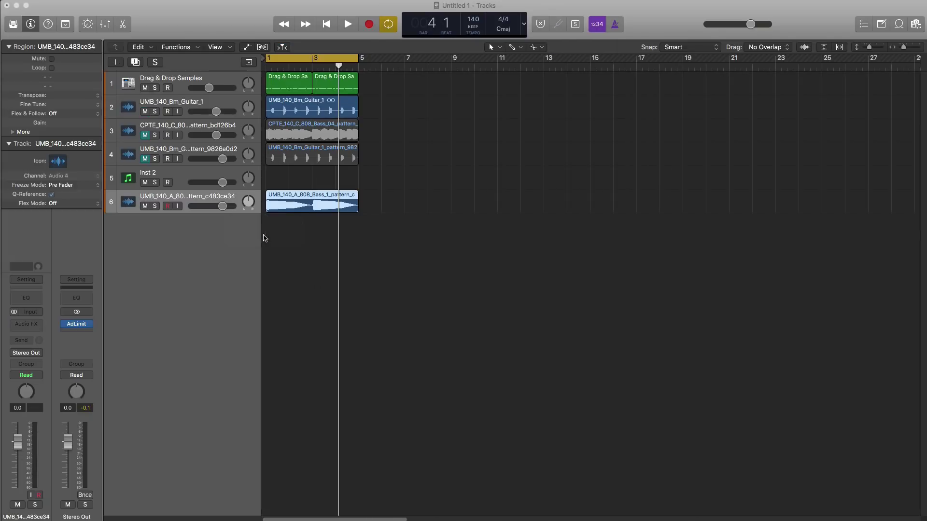
Move the new bass track directly below the guitar track and delete the muted CPTE bass and processed guitar tracks
{"action": "left_click_drag", "start_coordinate": [204, 197], "coordinate": [203, 143]}
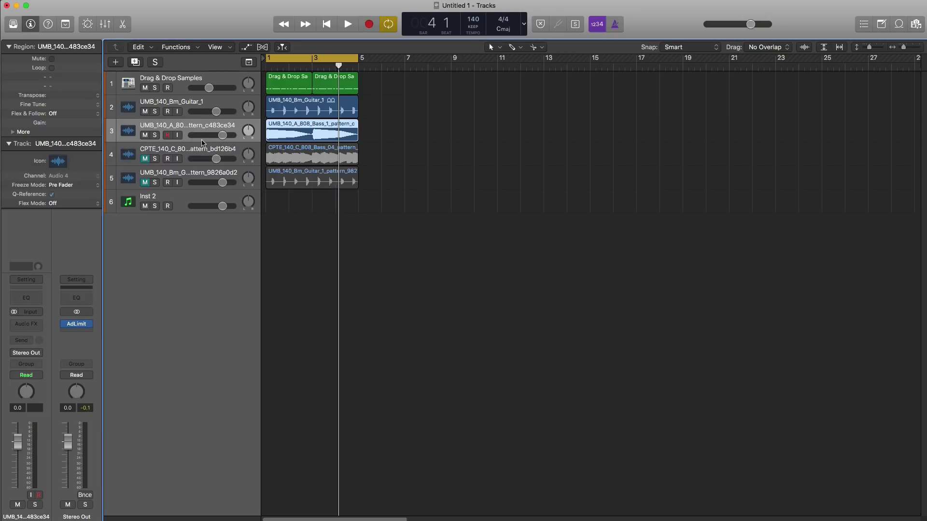
{"action": "left_click", "coordinate": [215, 155]}
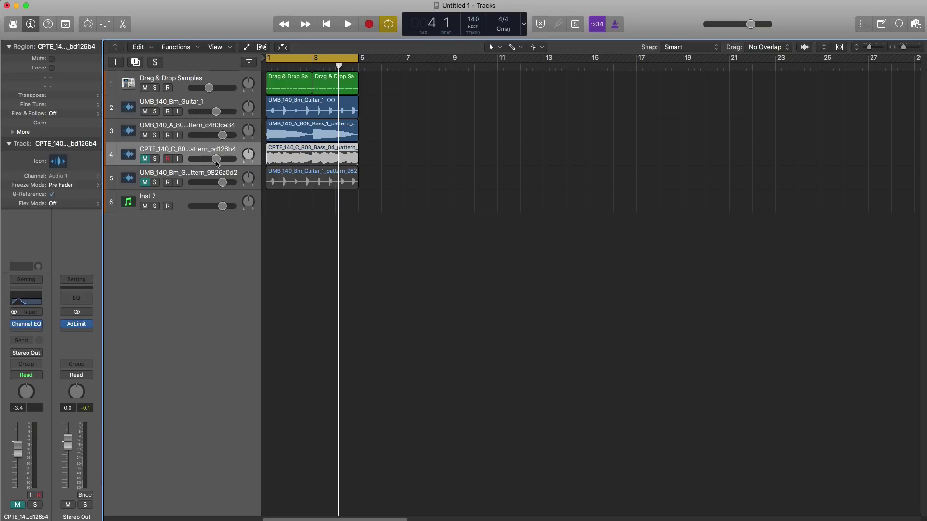
{"action": "key", "text": "super+BackSpace"}
{"action": "key", "text": "super+BackSpace"}
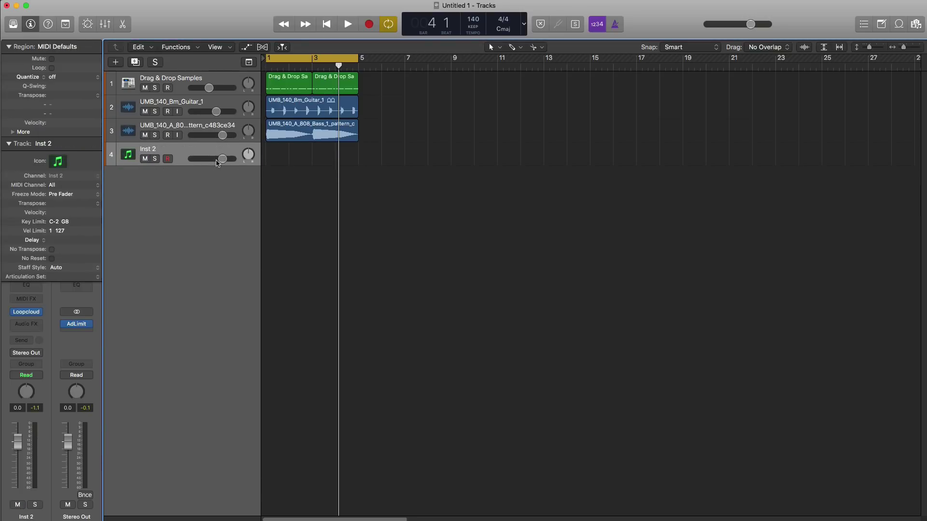
During playback, lower the new bass track's volume to -3.3 dB and cut everything above its low end with a Channel EQ
{"action": "key", "text": "space"}
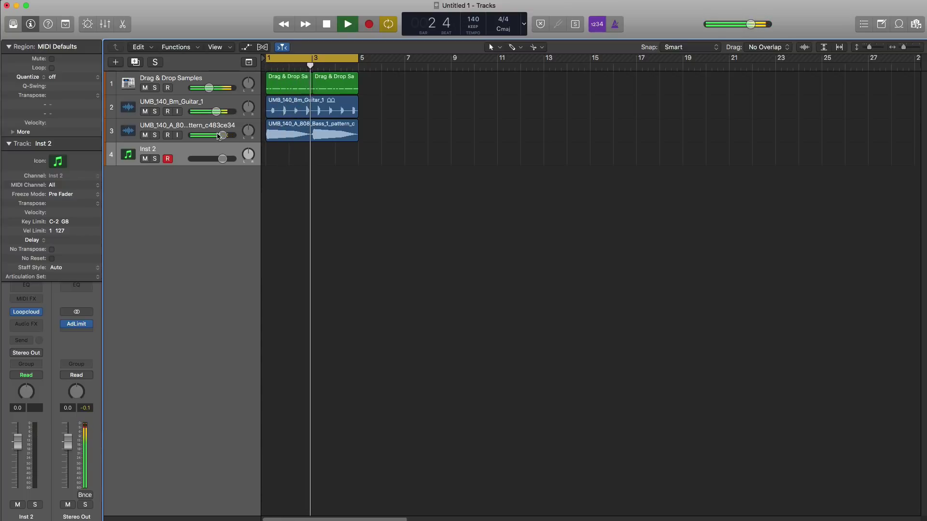
{"action": "left_click_drag", "start_coordinate": [219, 136], "coordinate": [212, 137]}
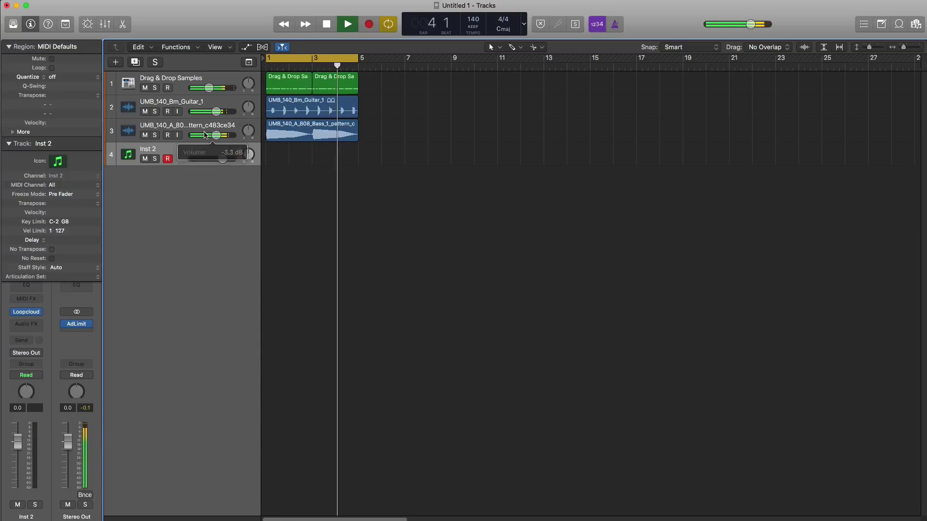
{"action": "left_click", "coordinate": [187, 141]}
{"action": "left_click", "coordinate": [30, 297]}
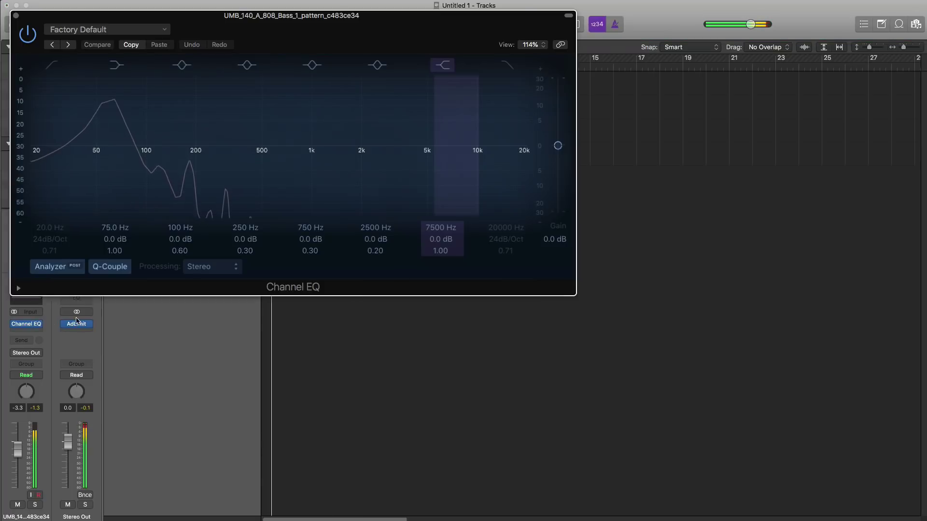
{"action": "left_click_drag", "start_coordinate": [525, 146], "coordinate": [143, 170]}
{"action": "left_click_drag", "start_coordinate": [227, 29], "coordinate": [483, 236]}
{"action": "key", "text": "super+w"}
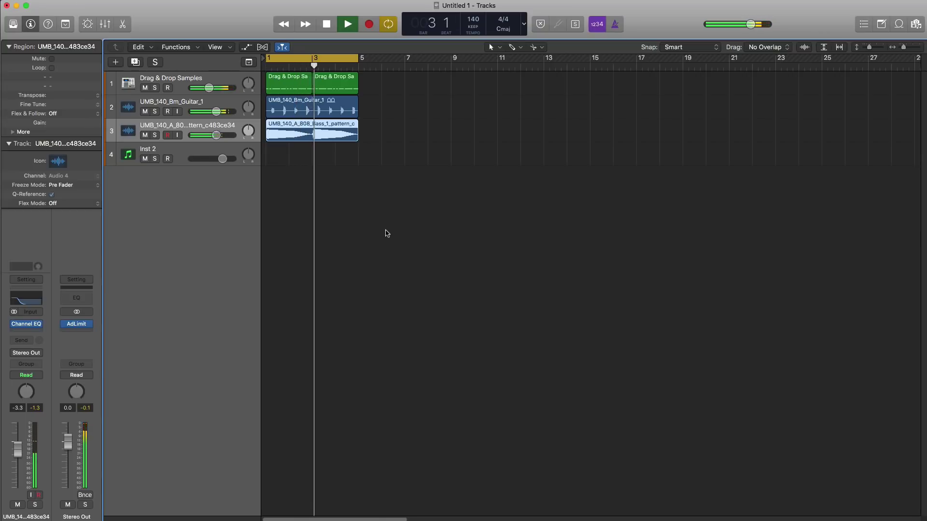
{"action": "key", "text": "space"}
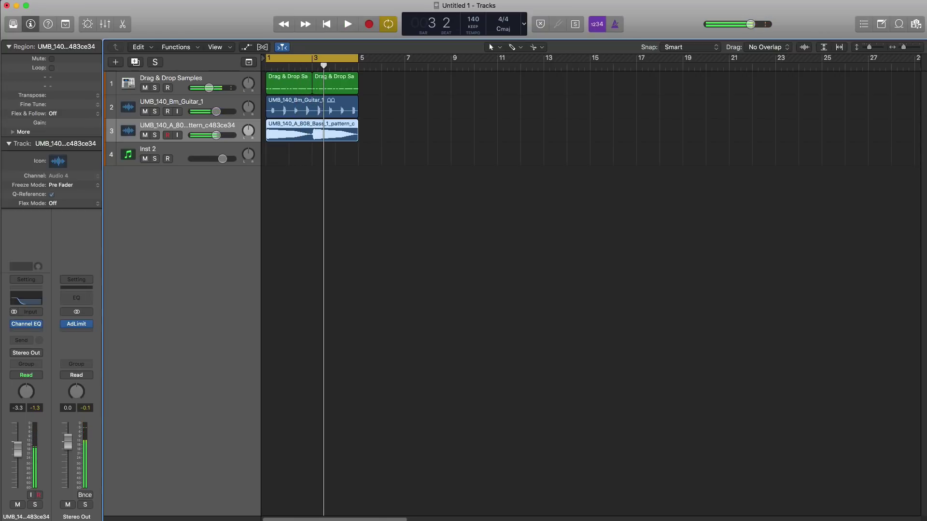
In Loopcloud, open the UMB_140_DRUM_LPS folder and audition the full drum loops 1, 4 and 10 against the beat
{"action": "left_click_drag", "start_coordinate": [630, 0], "coordinate": [608, 17]}
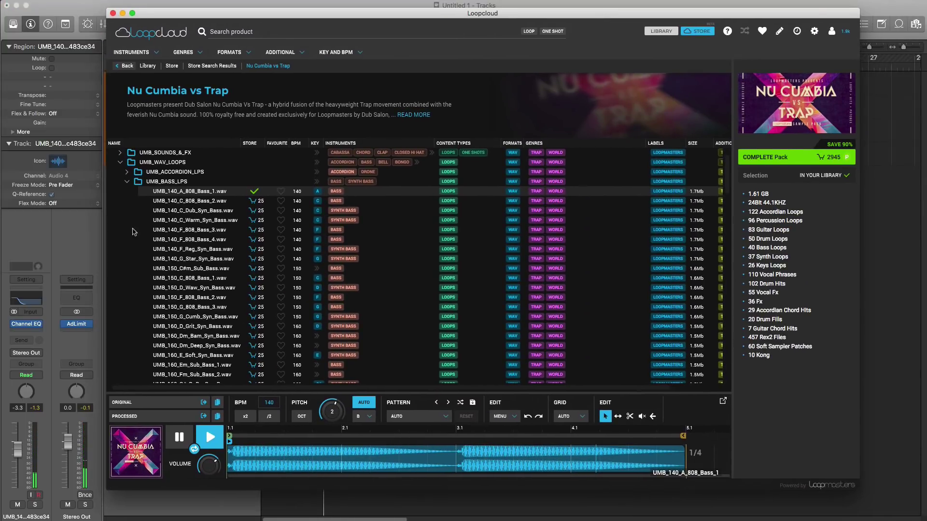
{"action": "left_click", "coordinate": [127, 183]}
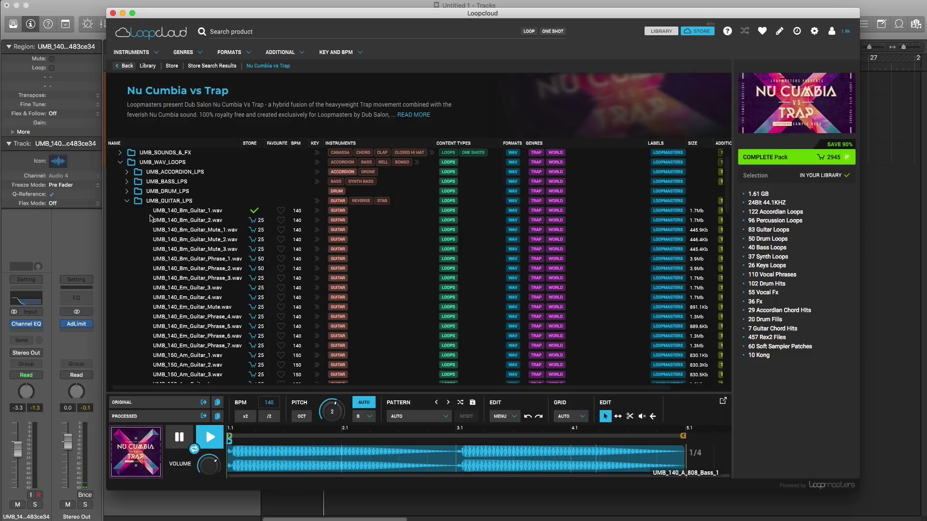
{"action": "left_click", "coordinate": [131, 204]}
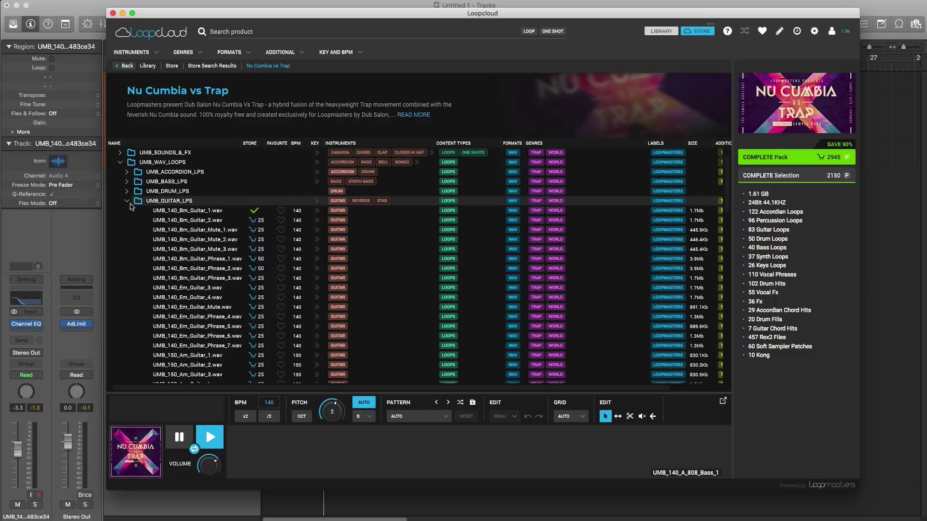
{"action": "left_click", "coordinate": [128, 192]}
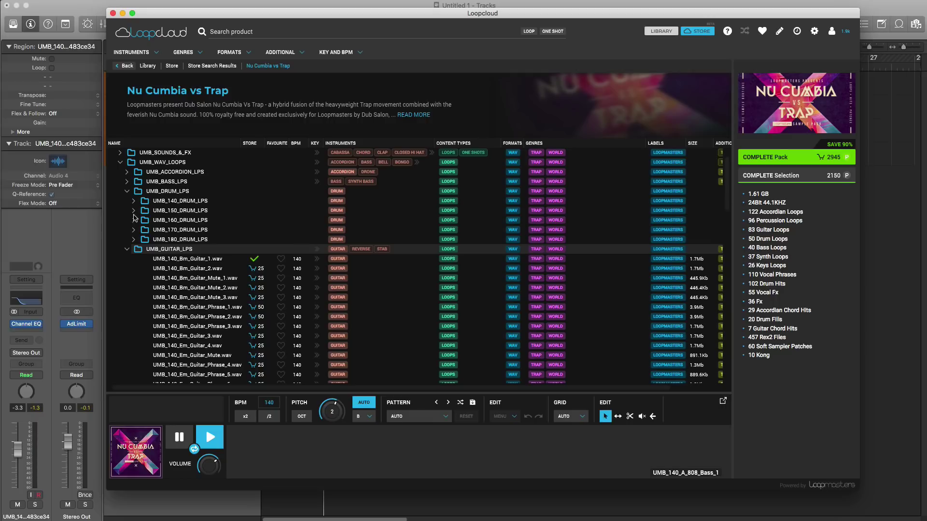
{"action": "left_click", "coordinate": [134, 202]}
{"action": "left_click", "coordinate": [199, 213]}
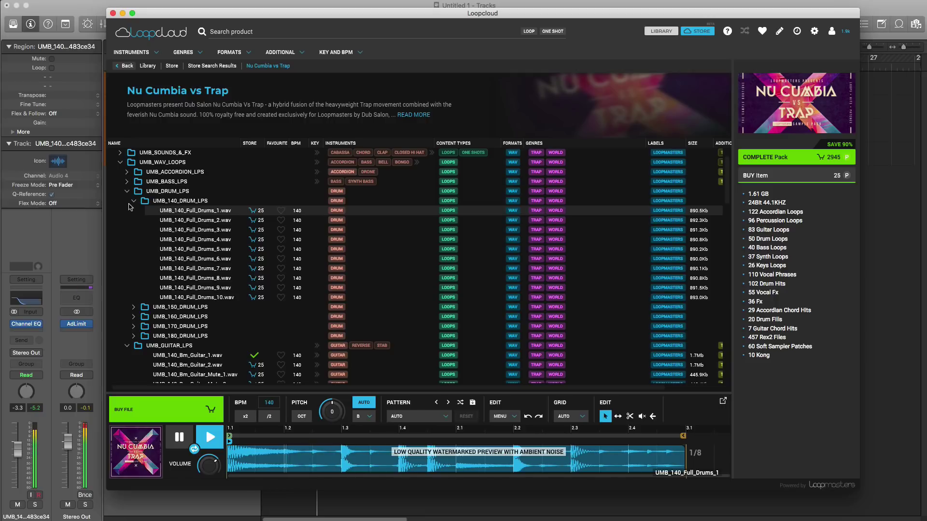
{"action": "left_click", "coordinate": [185, 240]}
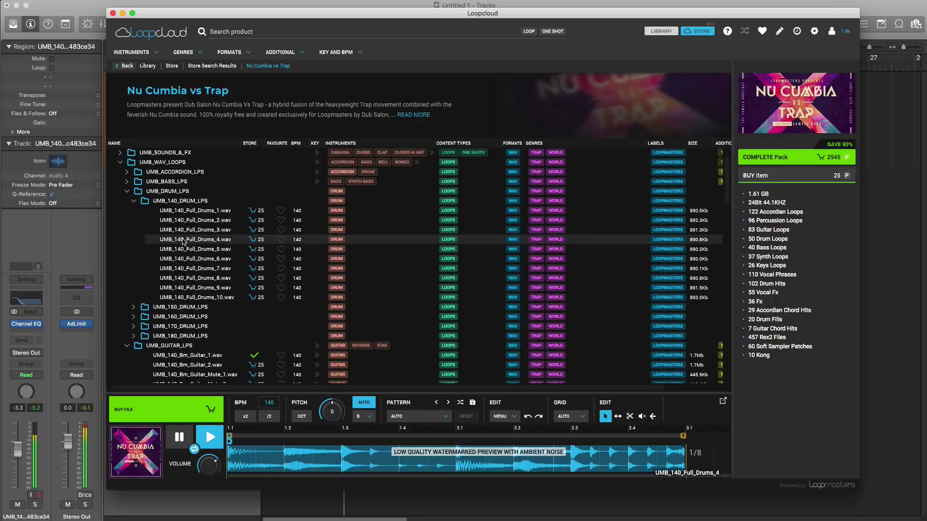
{"action": "left_click", "coordinate": [203, 297]}
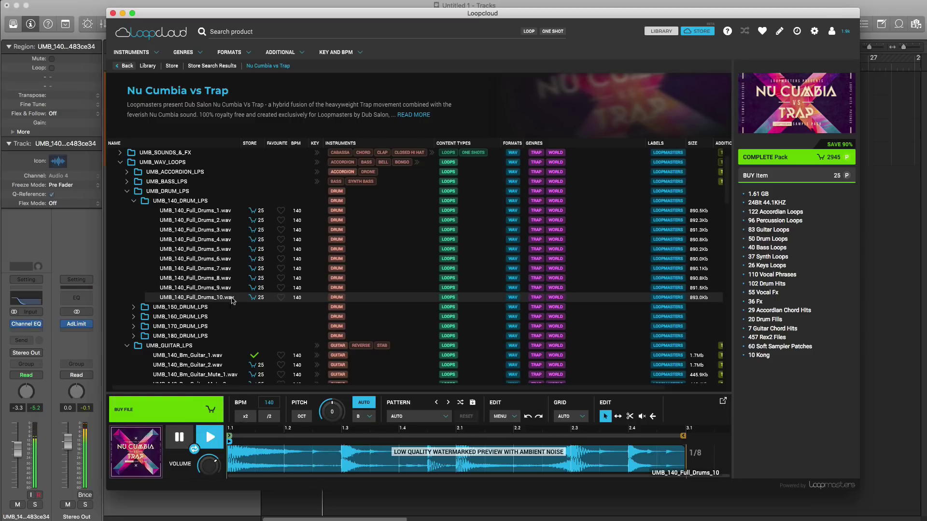
{"action": "scroll", "coordinate": [235, 284], "scroll_direction": "down", "scroll_amount": 1}
{"action": "scroll", "coordinate": [235, 284], "scroll_direction": "down", "scroll_amount": 5}
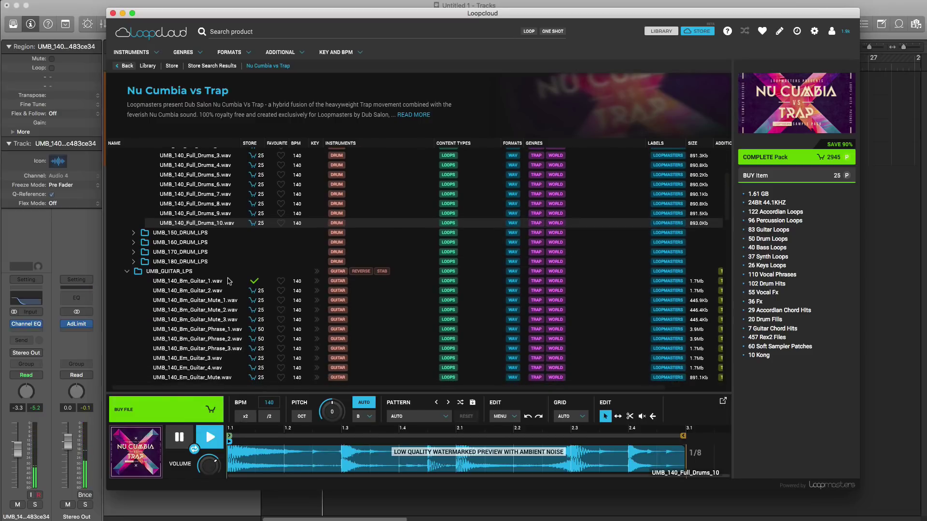
Play the Logic arrangement together with the UMB_140_Full_Drums_10 preview, stop it and return to Loopcloud
{"action": "left_click_drag", "start_coordinate": [349, 16], "coordinate": [653, 42]}
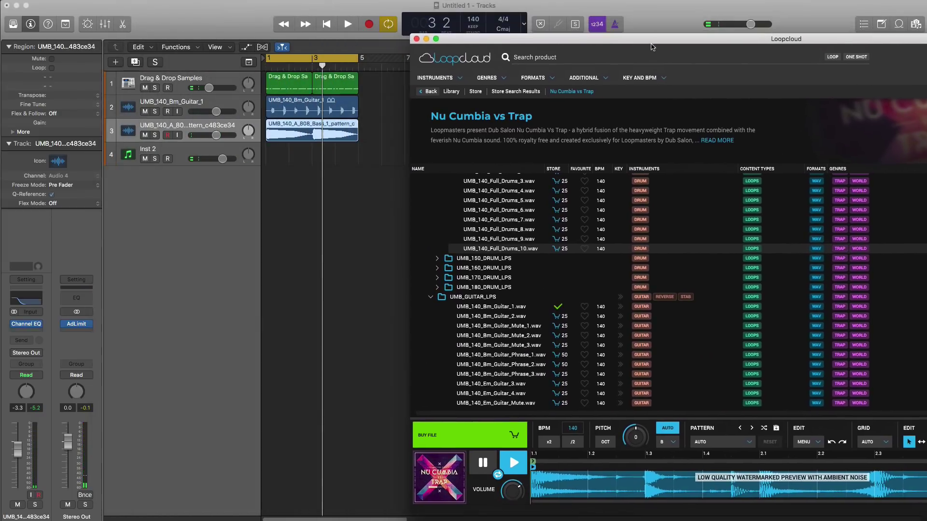
{"action": "left_click", "coordinate": [345, 24]}
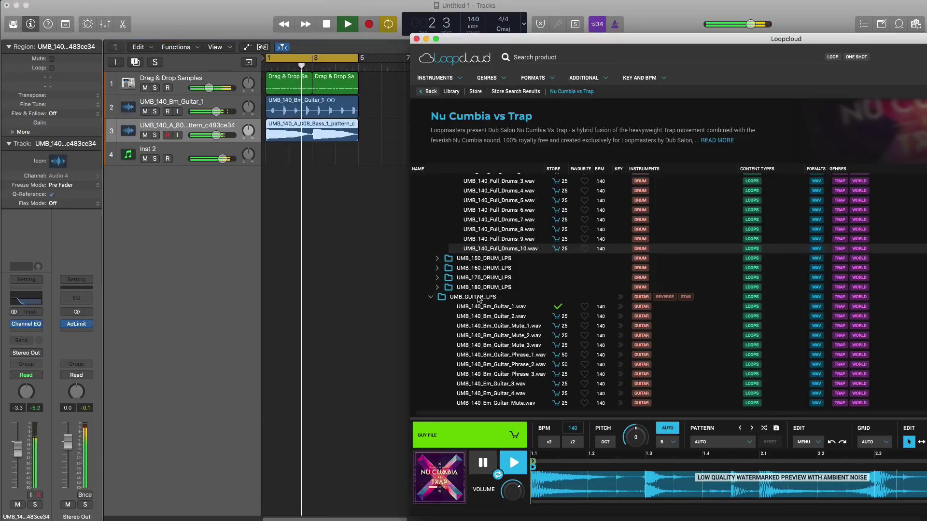
{"action": "left_click", "coordinate": [347, 81]}
{"action": "key", "text": "space"}
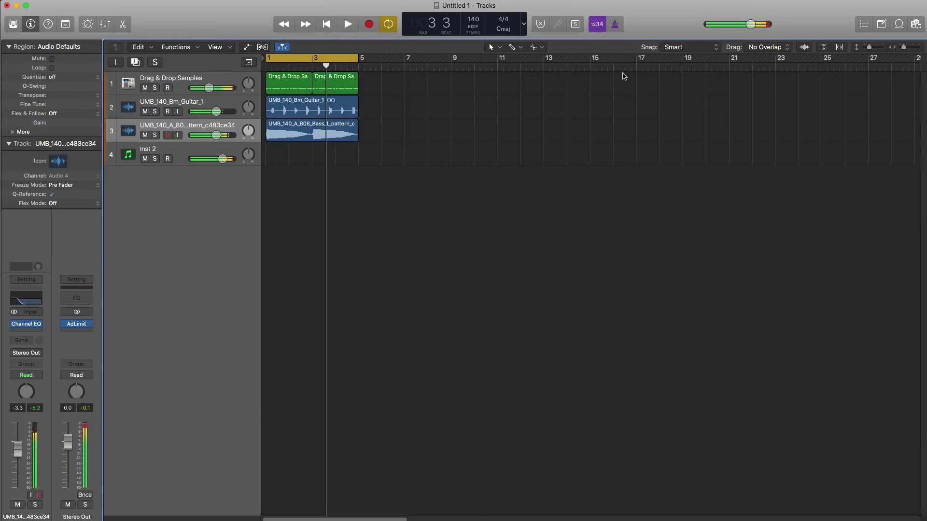
{"action": "key", "text": "ctrl+Right"}
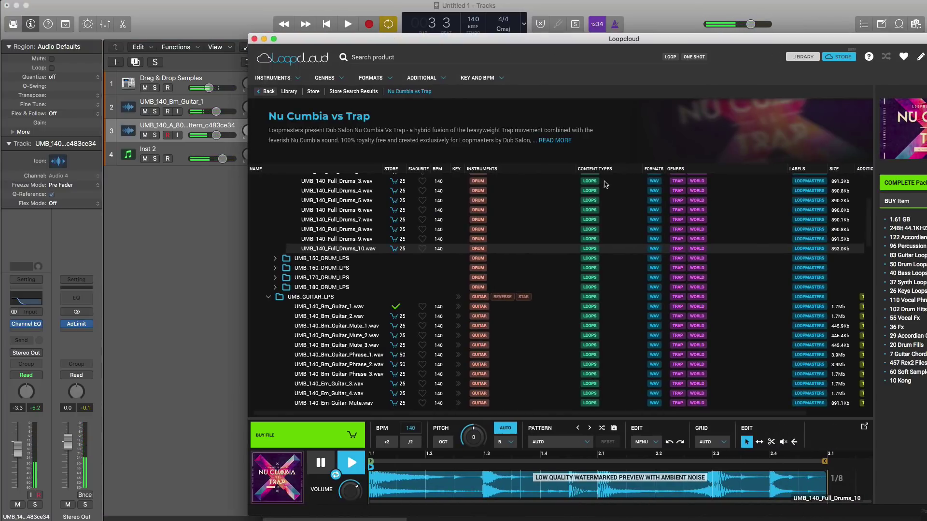
Reverse slices of the UMB_140_Full_Drums_10 loop with the reverse edit tool and stop the playback
{"action": "left_click_drag", "start_coordinate": [351, 48], "coordinate": [242, 32]}
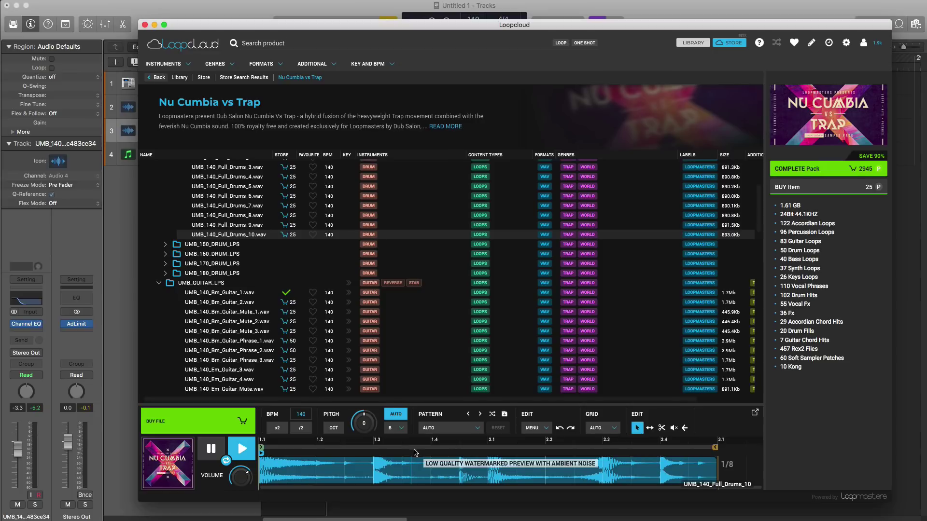
{"action": "left_click", "coordinate": [685, 427]}
{"action": "left_click", "coordinate": [607, 475]}
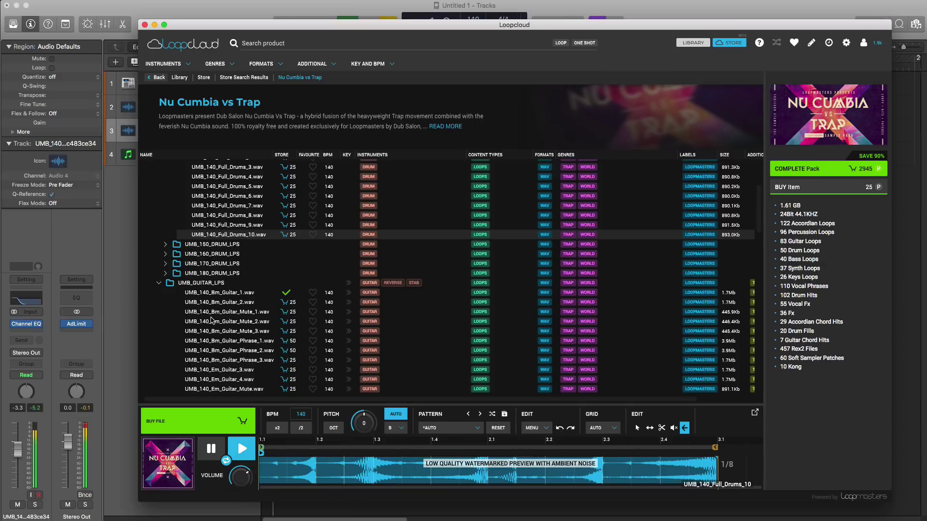
{"action": "key", "text": "space"}
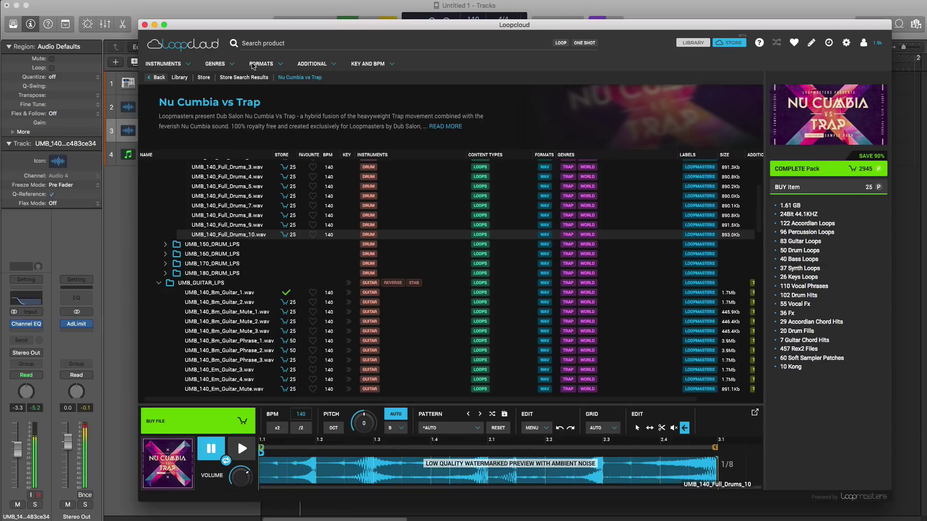
Buy the UMB_140_Full_Drums_10 loop and place its processed version on a new track in the Logic arrangement
{"action": "left_click_drag", "start_coordinate": [283, 27], "coordinate": [601, 31]}
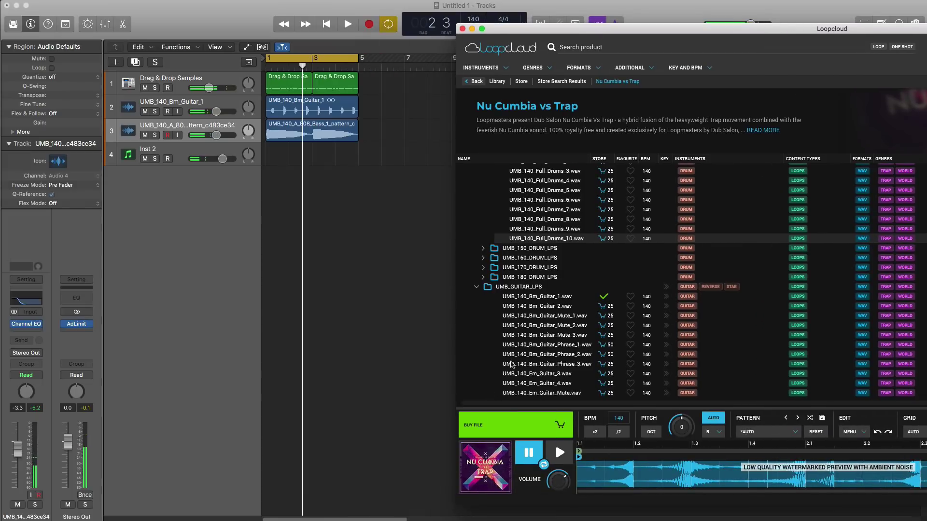
{"action": "left_click", "coordinate": [508, 429]}
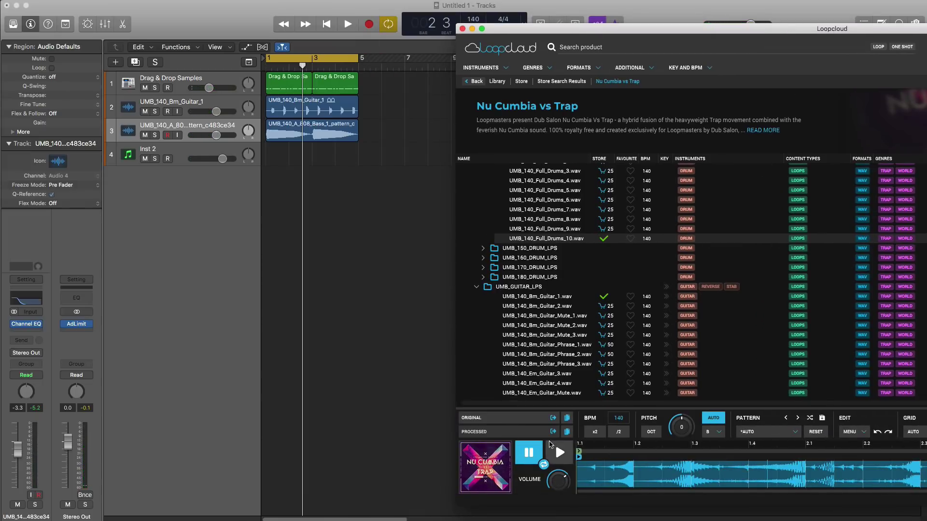
{"action": "left_click_drag", "start_coordinate": [566, 435], "coordinate": [924, 193]}
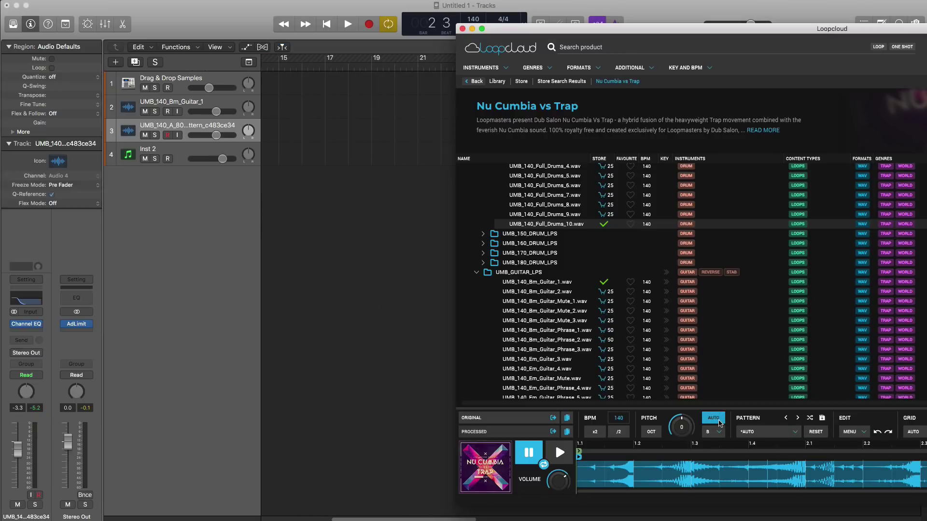
{"action": "left_click", "coordinate": [717, 432]}
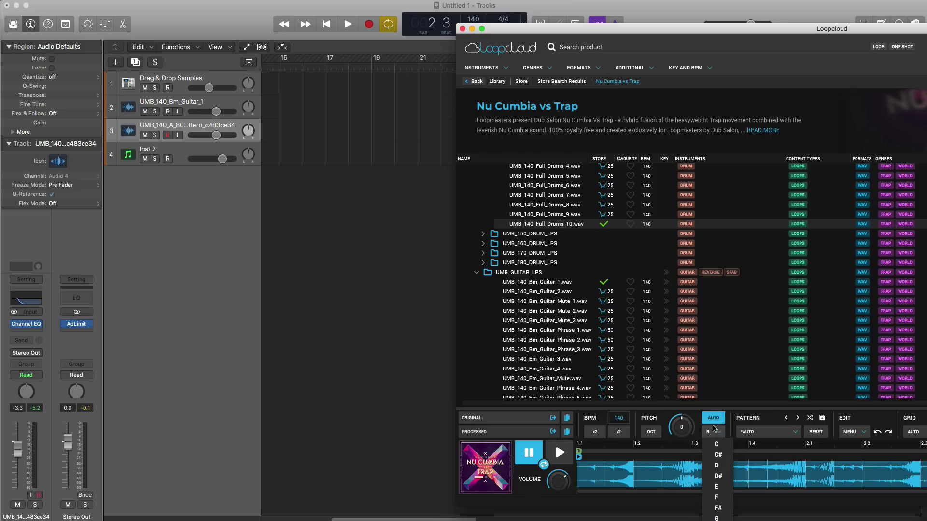
{"action": "left_click", "coordinate": [695, 433]}
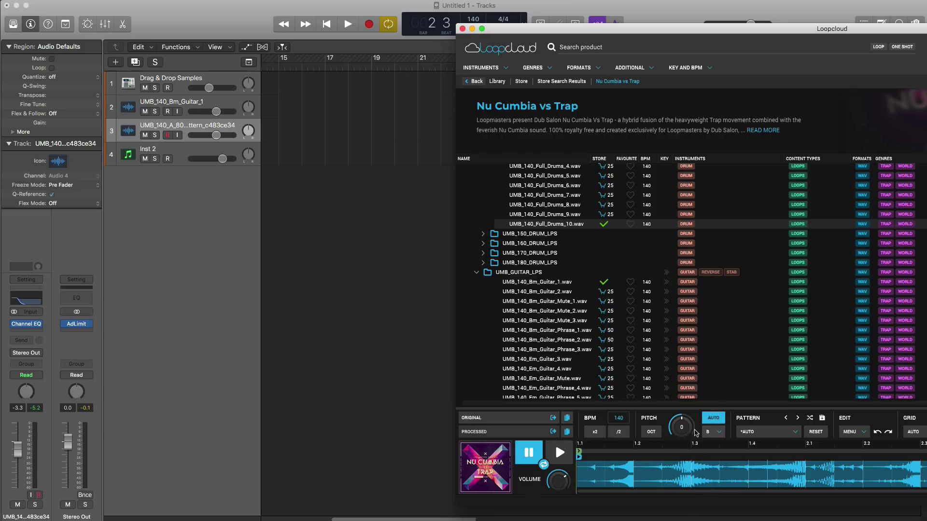
{"action": "left_click_drag", "start_coordinate": [554, 433], "coordinate": [281, 295]}
{"action": "left_click", "coordinate": [283, 293]}
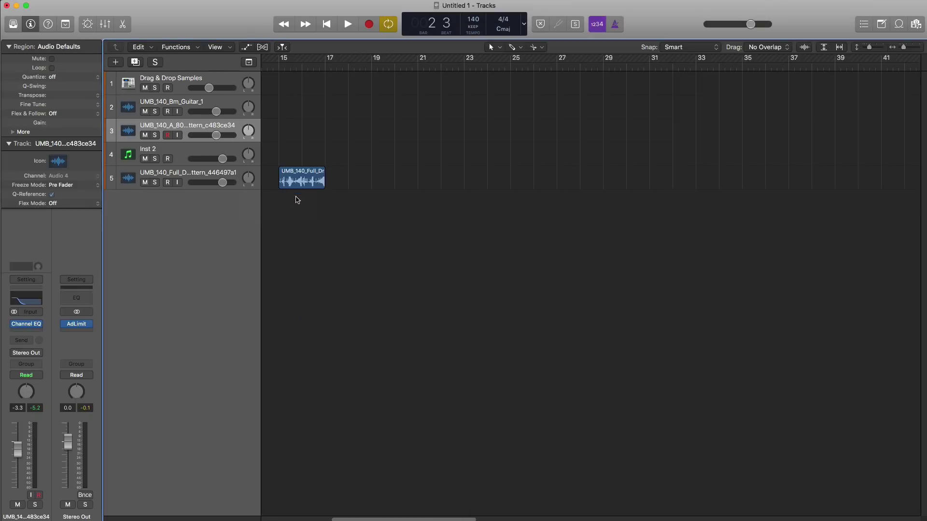
Move the new drum loop region to bar 1 and its track above Inst 2, directly below the bass track
{"action": "scroll", "coordinate": [288, 224], "scroll_direction": "left", "scroll_amount": 10}
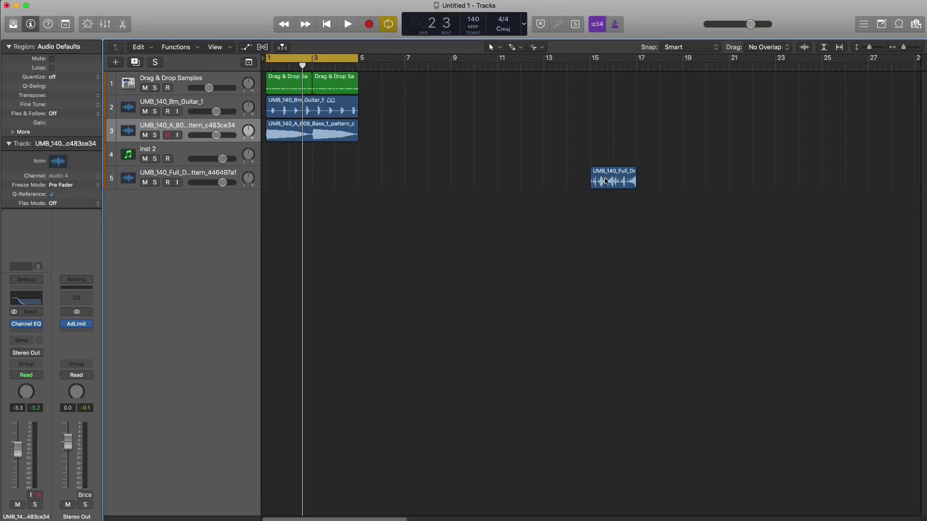
{"action": "left_click_drag", "start_coordinate": [606, 182], "coordinate": [285, 181]}
{"action": "left_click_drag", "start_coordinate": [167, 181], "coordinate": [170, 159]}
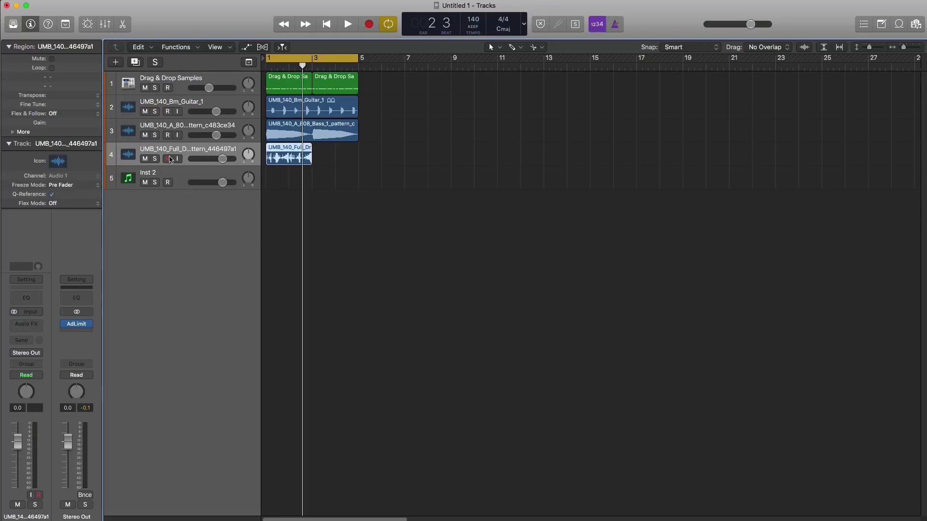
Solo the drum loop track and play it with the cycle range set to bars 1 to 3
{"action": "left_click", "coordinate": [157, 159]}
{"action": "key", "text": "space"}
{"action": "left_click", "coordinate": [267, 62]}
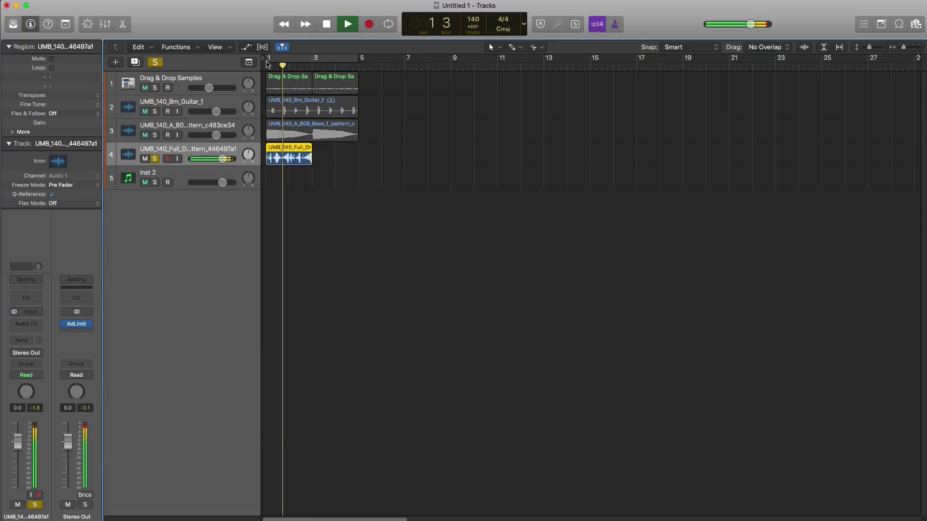
{"action": "left_click", "coordinate": [266, 62]}
{"action": "key", "text": "space"}
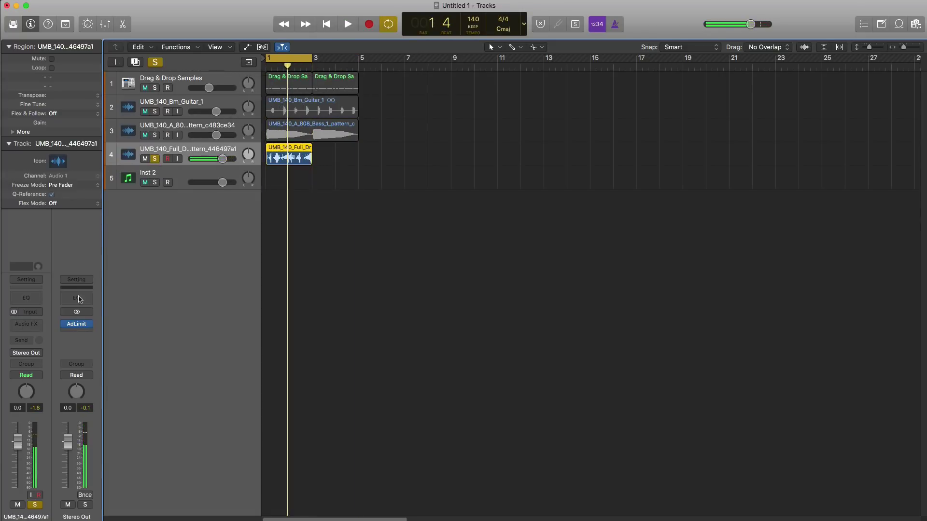
Add a Channel EQ to the drum loop track with a low cut at 485 Hz and a high cut at 1860 Hz
{"action": "left_click", "coordinate": [26, 298]}
{"action": "key", "text": "space"}
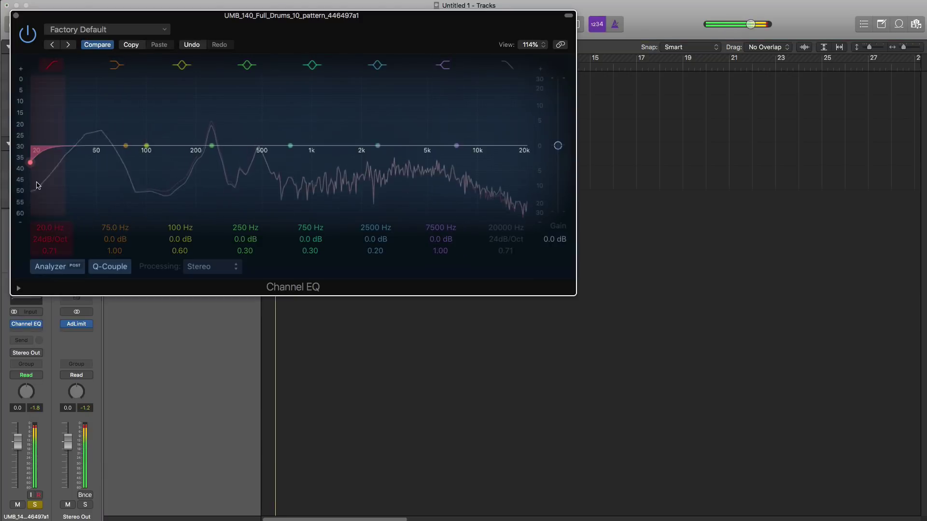
{"action": "left_click_drag", "start_coordinate": [37, 186], "coordinate": [259, 185]}
{"action": "left_click", "coordinate": [524, 150]}
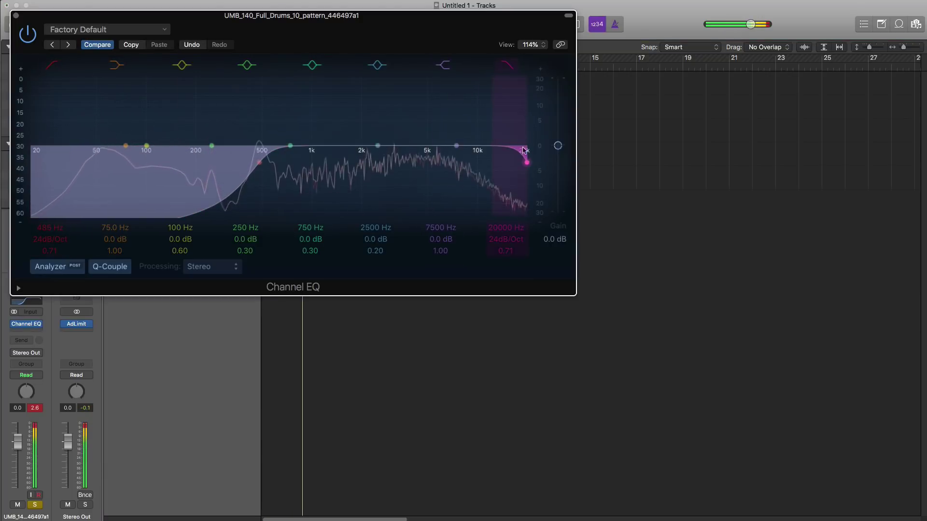
{"action": "left_click_drag", "start_coordinate": [524, 151], "coordinate": [356, 154]}
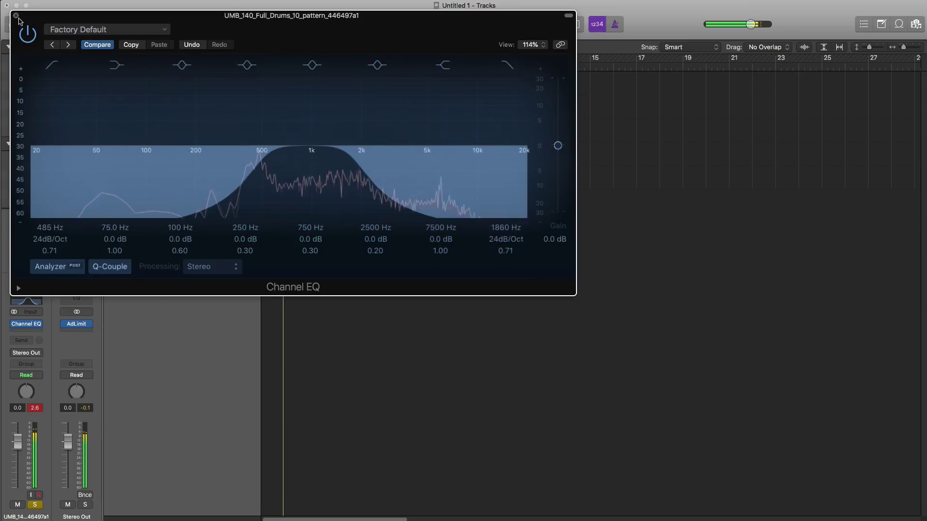
{"action": "left_click", "coordinate": [16, 16]}
{"action": "key", "text": "space"}
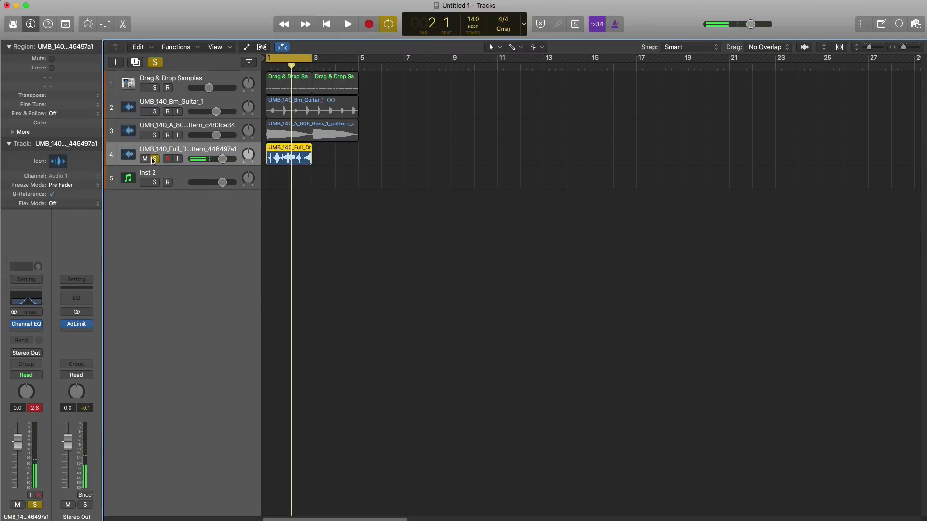
Unsolo the drum loop track and, during playback, set the cycle range to bars 1 to 5
{"action": "left_click", "coordinate": [154, 159]}
{"action": "key", "text": "space"}
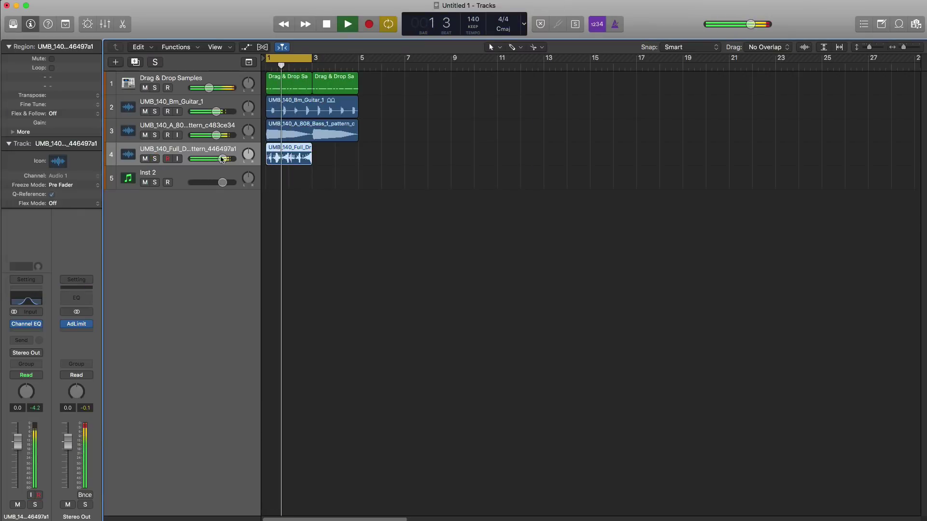
{"action": "left_click", "coordinate": [292, 62]}
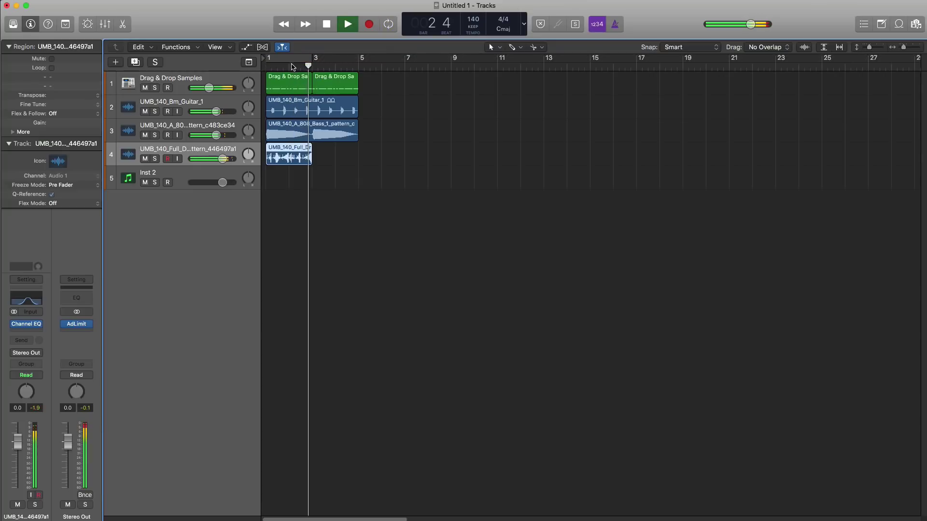
{"action": "left_click", "coordinate": [313, 62]}
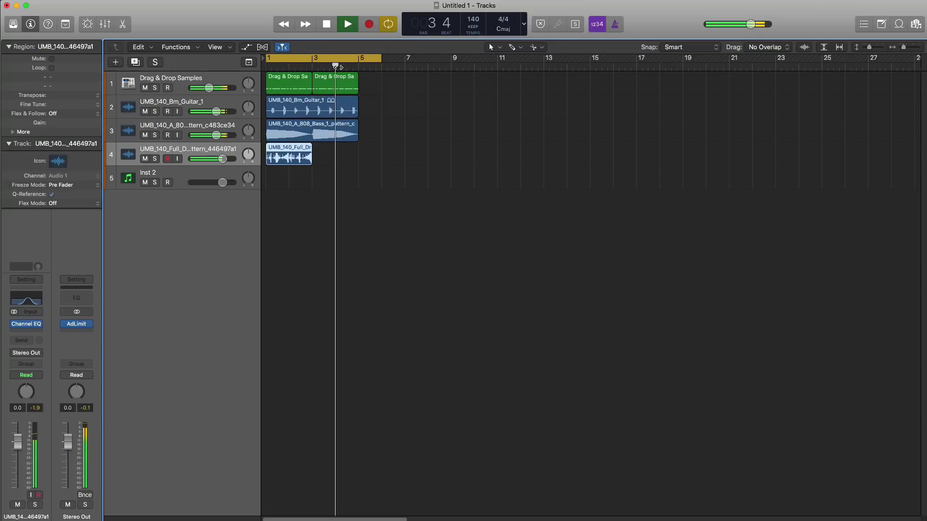
{"action": "left_click", "coordinate": [328, 61]}
{"action": "left_click_drag", "start_coordinate": [267, 61], "coordinate": [357, 62]}
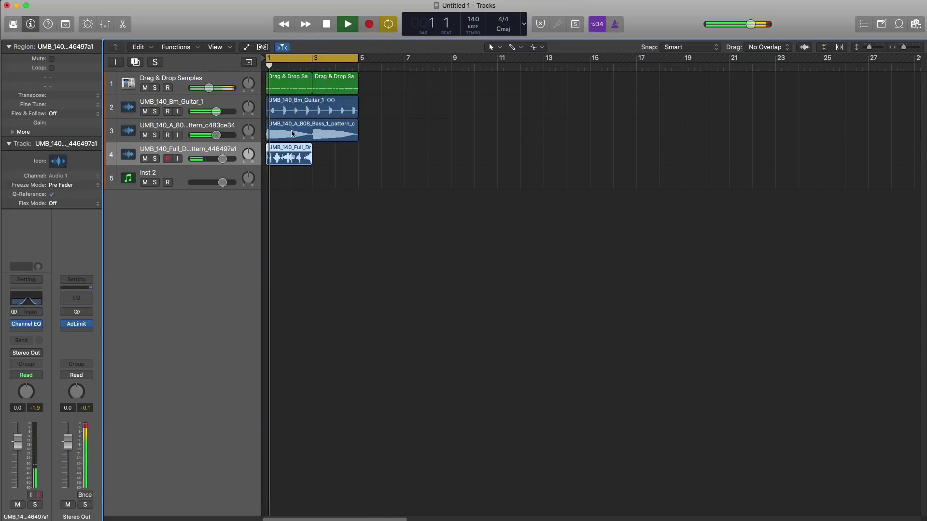
Copy the drum loop region to bar 3 and lower its track's volume to -10.4 dB
{"action": "left_click_drag", "start_coordinate": [290, 155], "coordinate": [323, 160]}
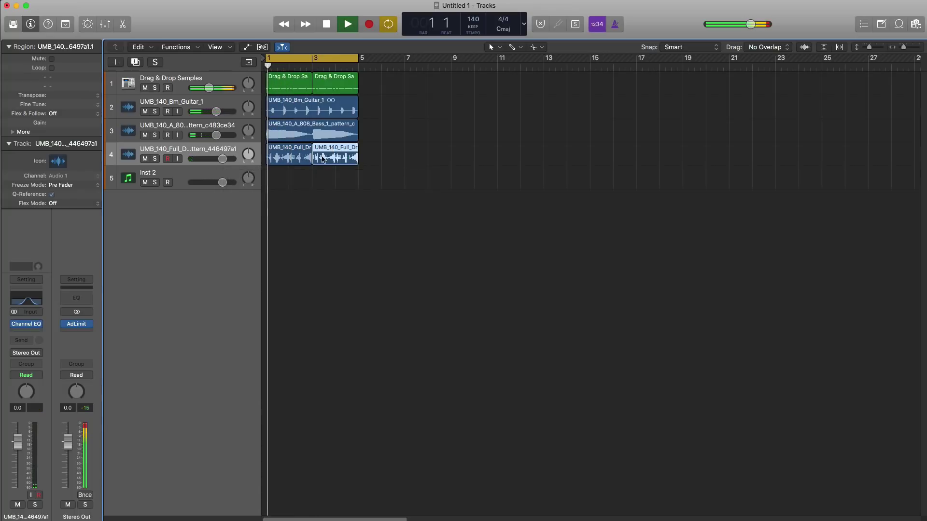
{"action": "left_click_drag", "start_coordinate": [222, 159], "coordinate": [208, 159]}
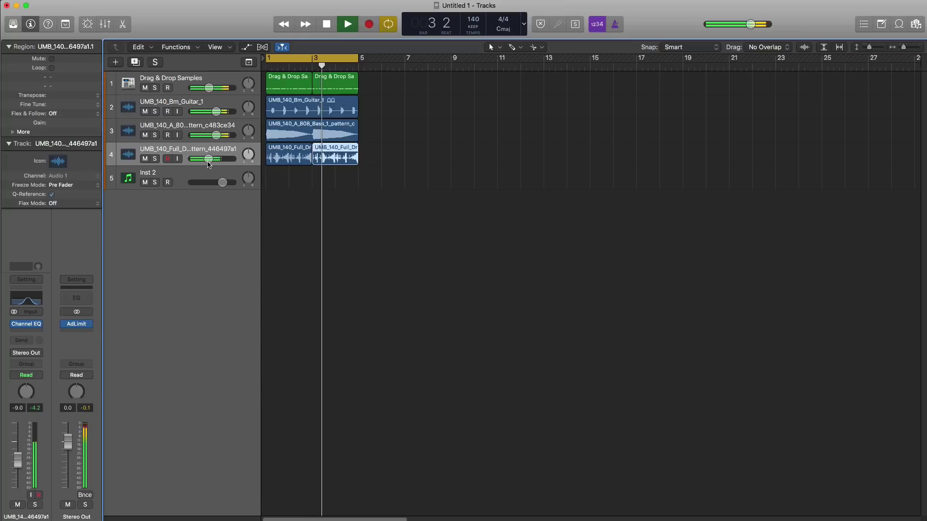
{"action": "left_click_drag", "start_coordinate": [208, 162], "coordinate": [206, 163]}
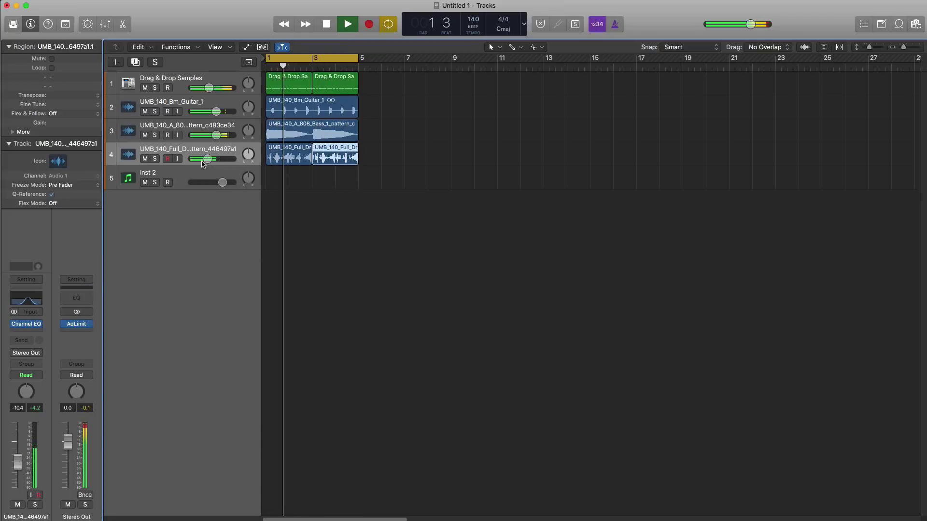
{"action": "key", "text": "space"}
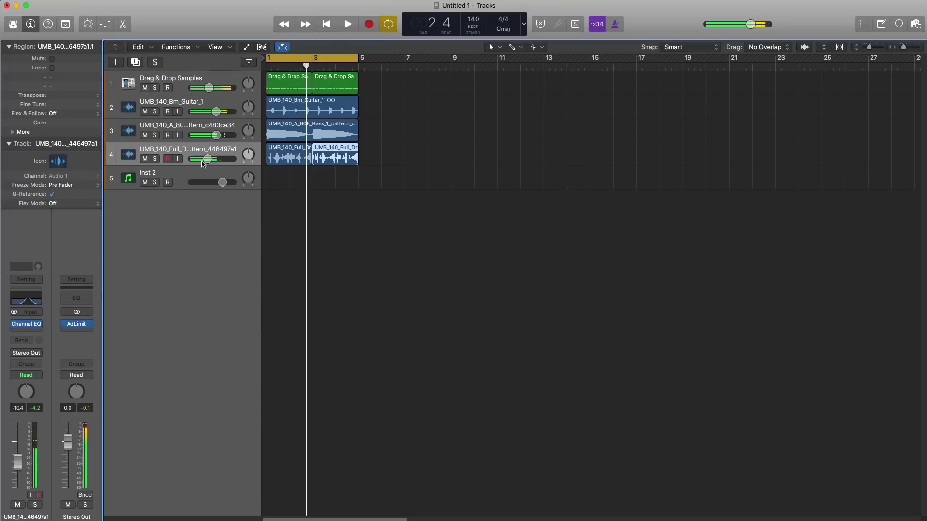
Return to Loopcloud, collapse UMB_GUITAR_LPS and open the UMB_MISC_PERCUSSION_LPS folder inside UMB_PERCUSSION_LPS
{"action": "left_click_drag", "start_coordinate": [926, 29], "coordinate": [626, 25]}
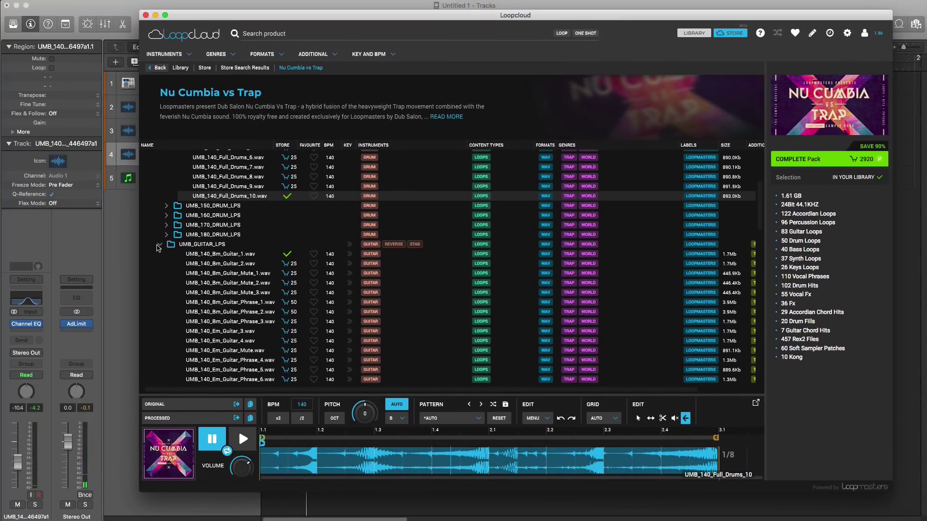
{"action": "left_click", "coordinate": [158, 245]}
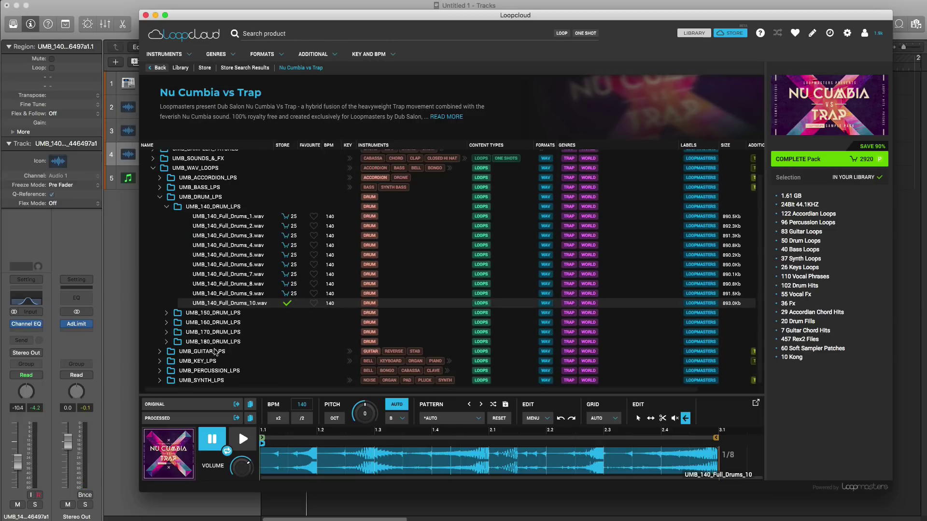
{"action": "left_click", "coordinate": [155, 371]}
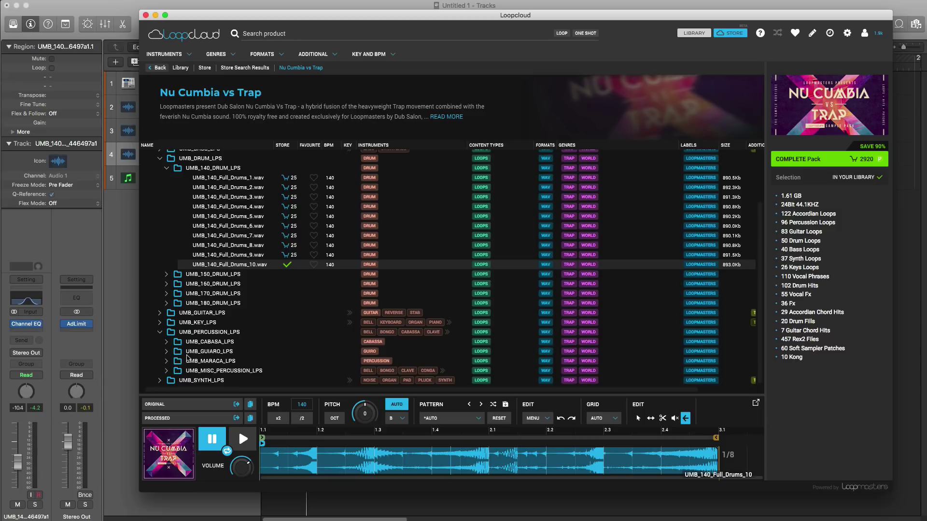
{"action": "left_click", "coordinate": [174, 374]}
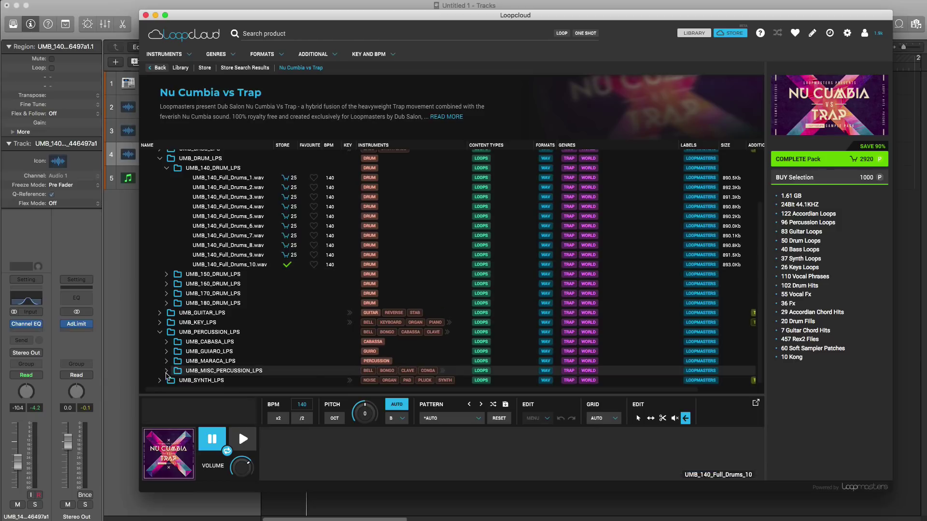
{"action": "left_click", "coordinate": [166, 371]}
Audition UMB_140_Conga_2, UMB_140_Cow_Bell_Guiro, UMB_150_Bell_Conga_1 and UMB_150_Vibra_Conga against the beat
{"action": "left_click", "coordinate": [250, 303]}
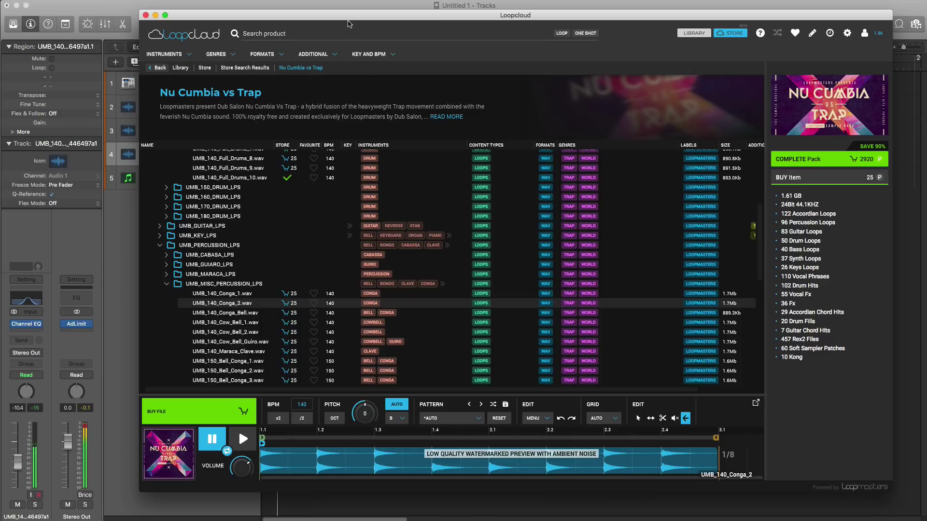
{"action": "left_click", "coordinate": [241, 439]}
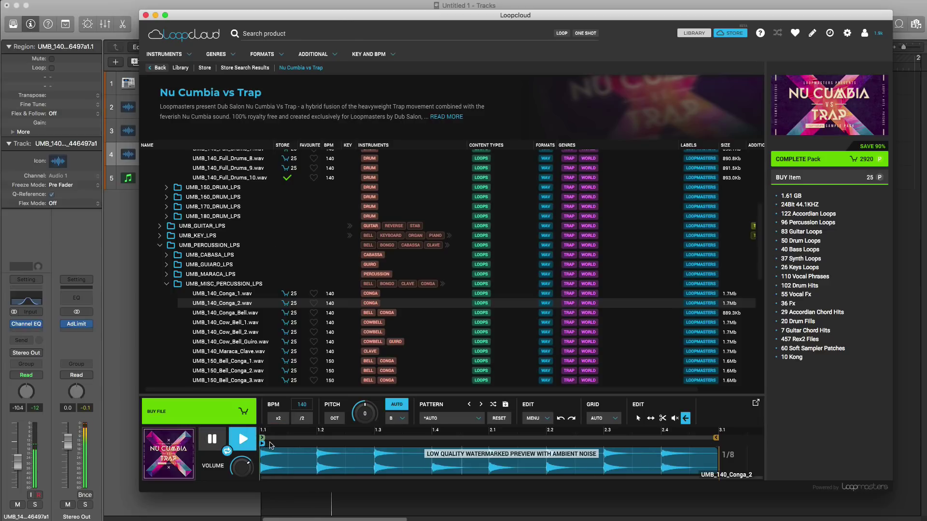
{"action": "left_click", "coordinate": [240, 344]}
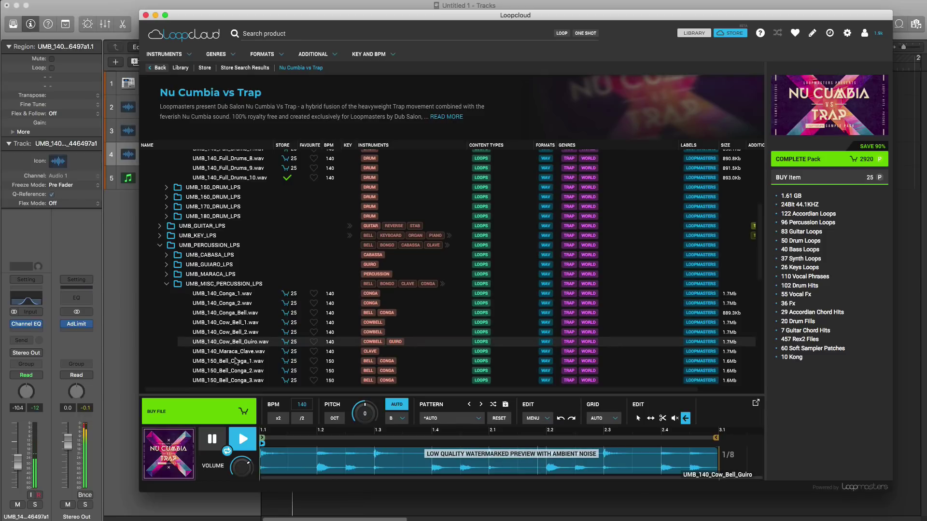
{"action": "left_click", "coordinate": [232, 363]}
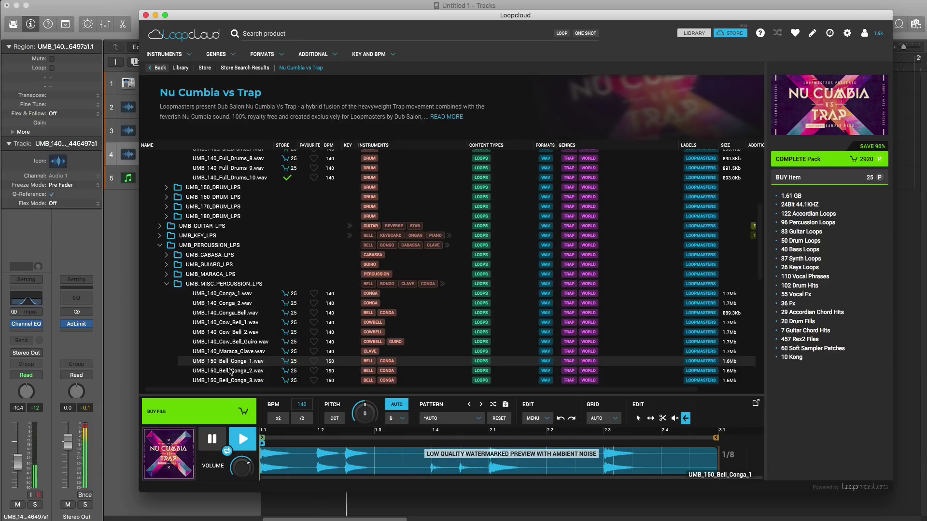
{"action": "scroll", "coordinate": [230, 371], "scroll_direction": "down", "scroll_amount": 3}
{"action": "scroll", "coordinate": [230, 371], "scroll_direction": "down", "scroll_amount": 3}
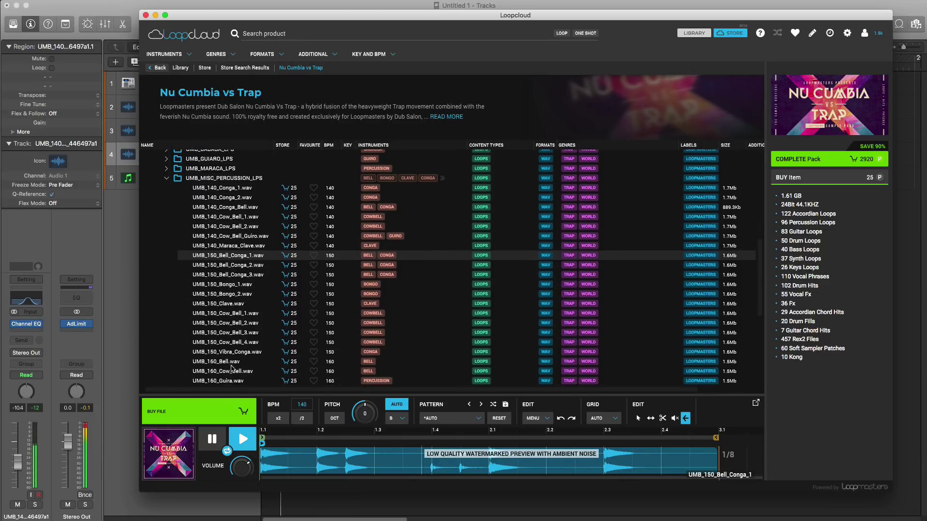
{"action": "left_click", "coordinate": [238, 356]}
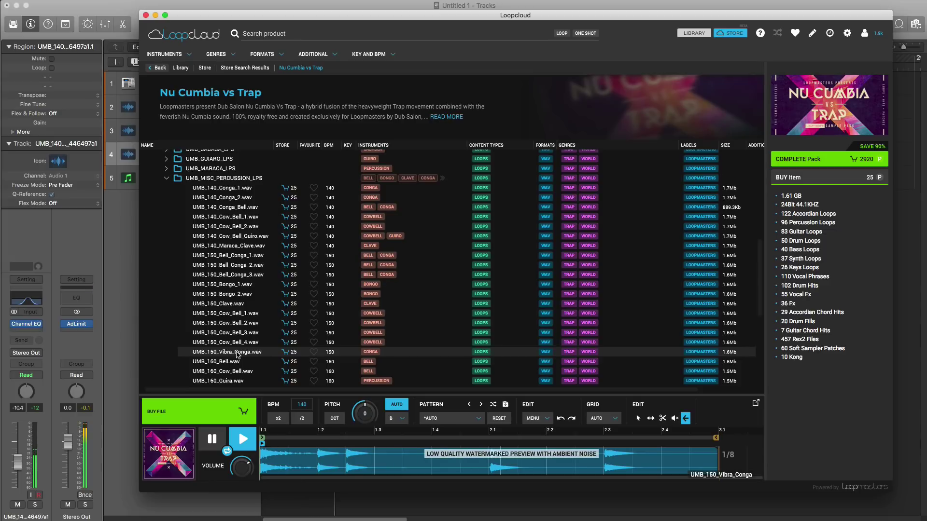
Select and audition UMB_160_Shaker against the beat, look through the remaining percussion loops, and stop playback
{"action": "scroll", "coordinate": [238, 348], "scroll_direction": "down", "scroll_amount": 3}
{"action": "left_click", "coordinate": [238, 336]}
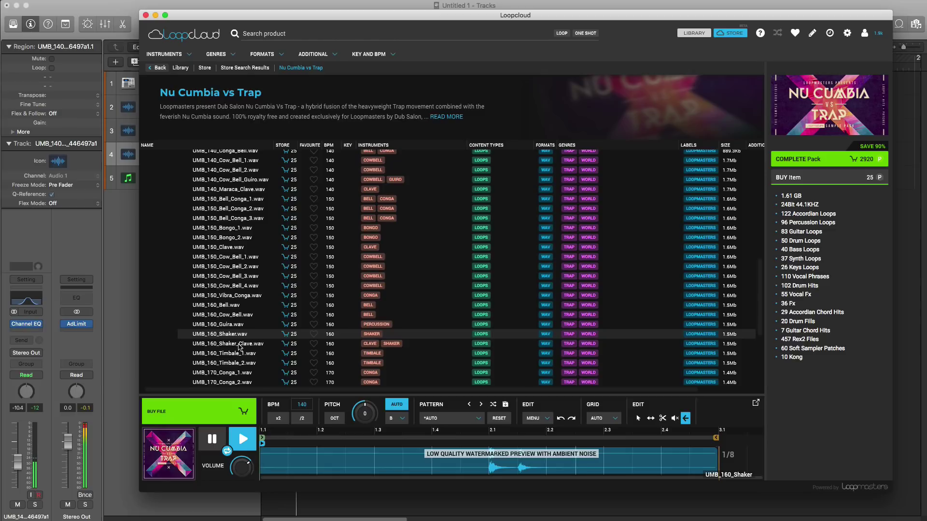
{"action": "scroll", "coordinate": [239, 361], "scroll_direction": "down", "scroll_amount": 1}
{"action": "scroll", "coordinate": [244, 358], "scroll_direction": "down", "scroll_amount": 3}
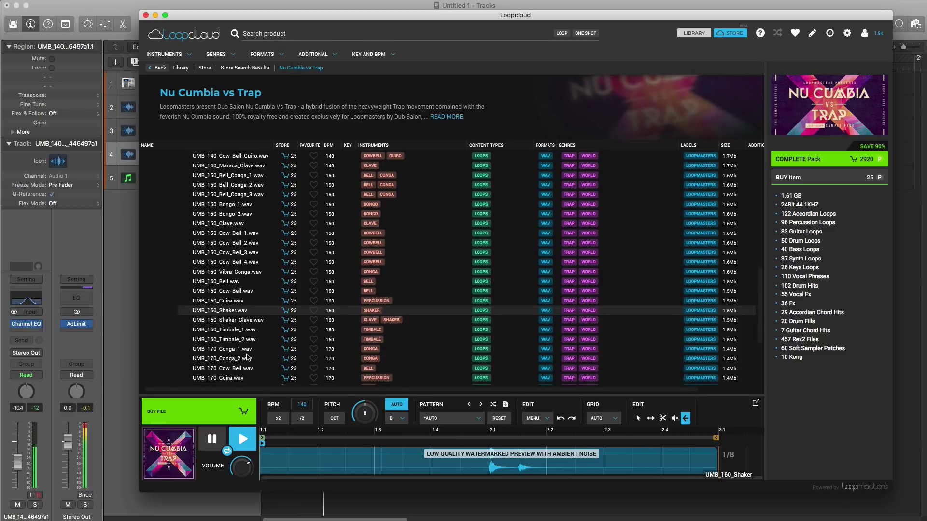
{"action": "scroll", "coordinate": [246, 355], "scroll_direction": "down", "scroll_amount": 5}
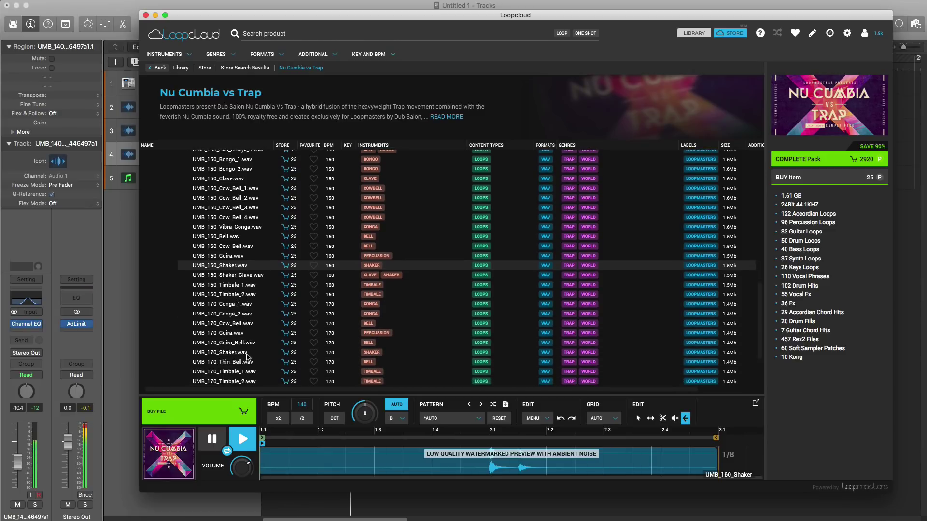
{"action": "key", "text": "space"}
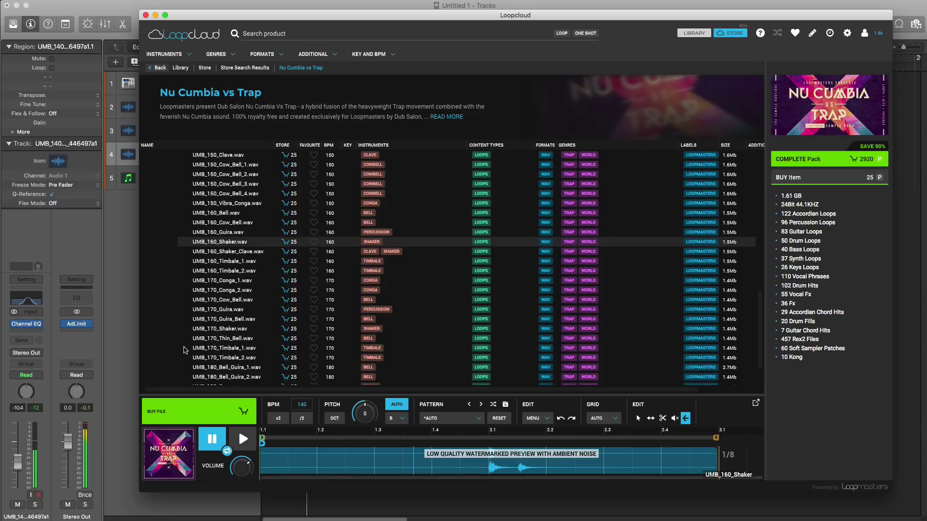
Buy UMB_160_Shaker and place its processed version at bar 1 on a new Logic Pro track below the drum loop
{"action": "left_click", "coordinate": [178, 409]}
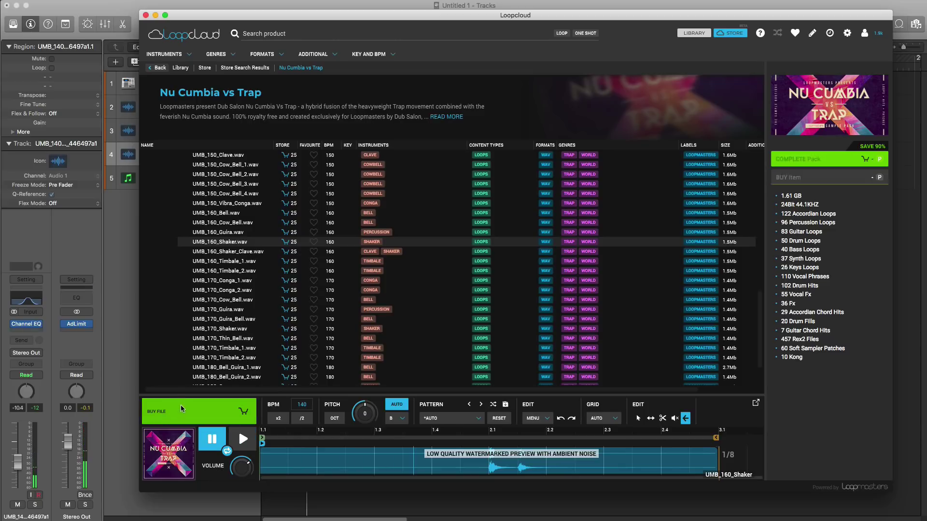
{"action": "left_click_drag", "start_coordinate": [279, 18], "coordinate": [599, 21]}
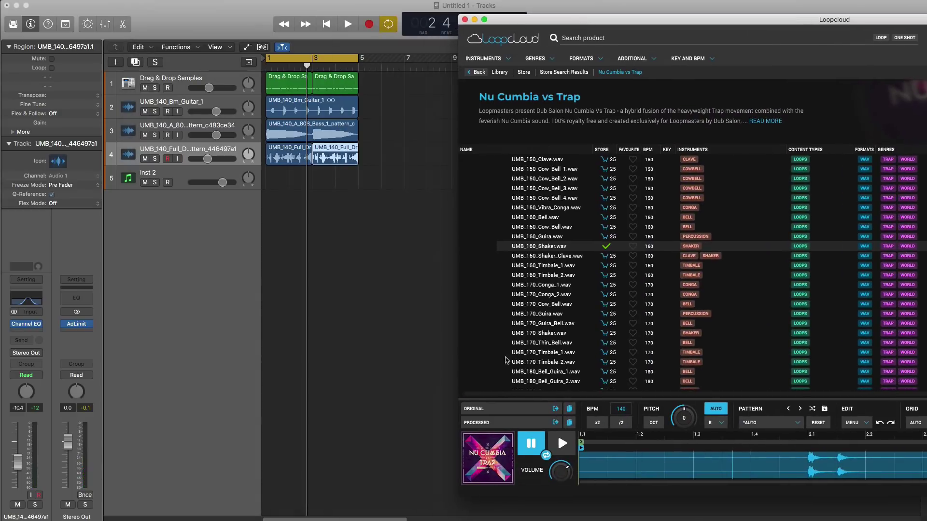
{"action": "left_click_drag", "start_coordinate": [555, 423], "coordinate": [266, 180]}
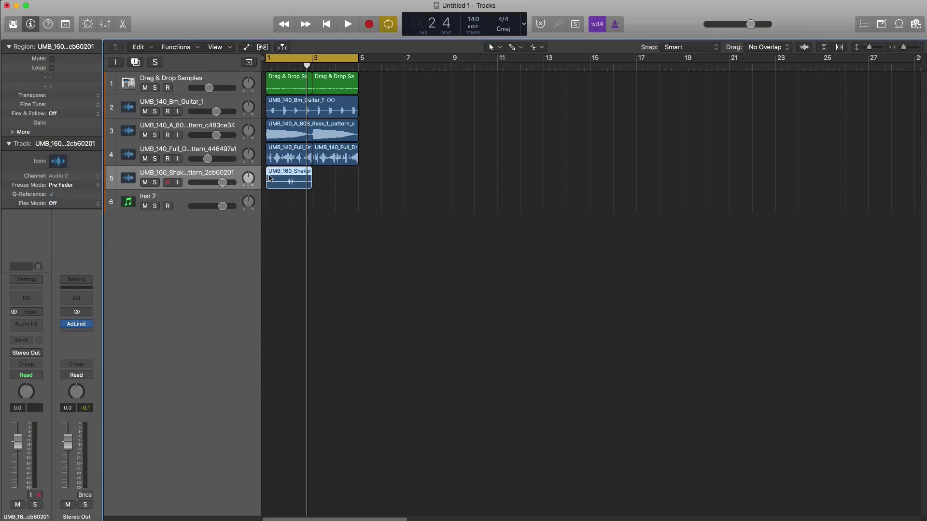
Repeat the shaker region once so that a copy starts at bar 3
{"action": "key", "text": "super+d"}
{"action": "key", "text": "super+z"}
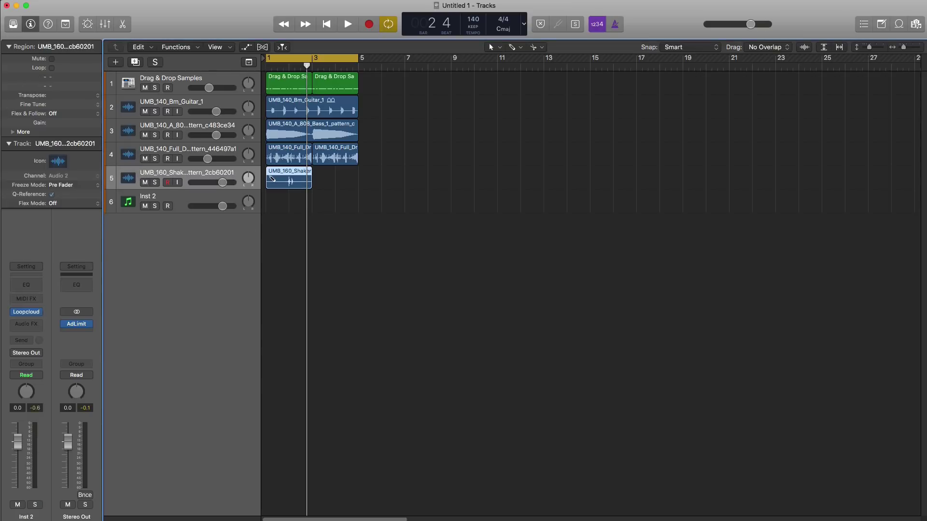
{"action": "key", "text": "super+r"}
During playback, lower the drum loop's volume slightly and set the shaker track to pan +12 and volume -5.0 dB
{"action": "key", "text": "space"}
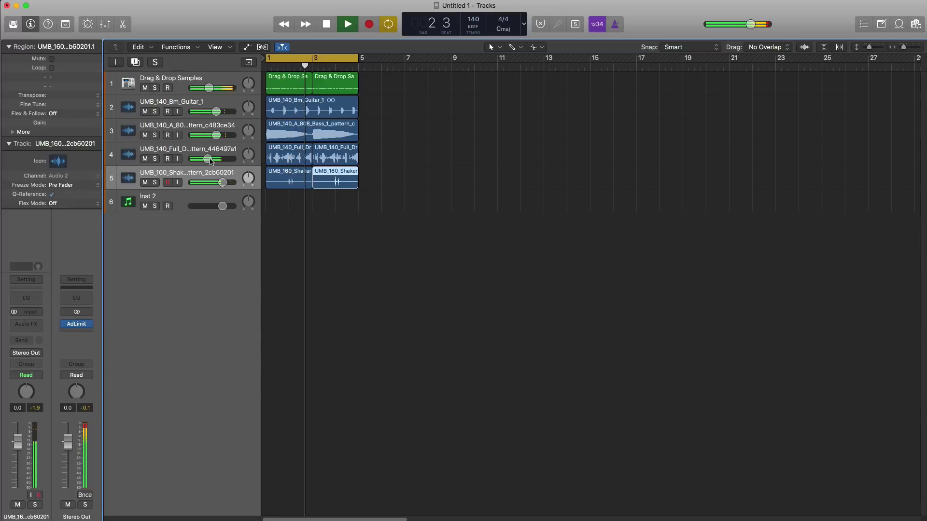
{"action": "left_click_drag", "start_coordinate": [248, 177], "coordinate": [214, 183]}
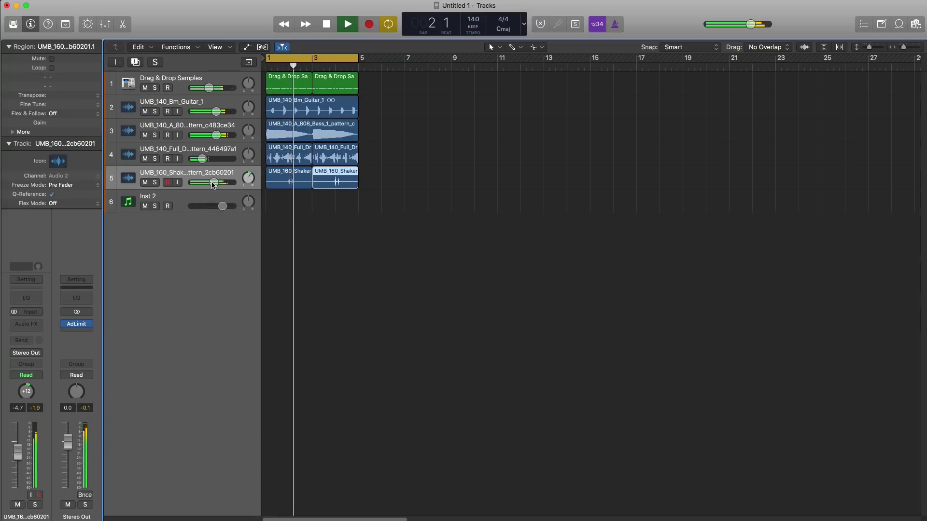
{"action": "left_click_drag", "start_coordinate": [213, 184], "coordinate": [213, 182]}
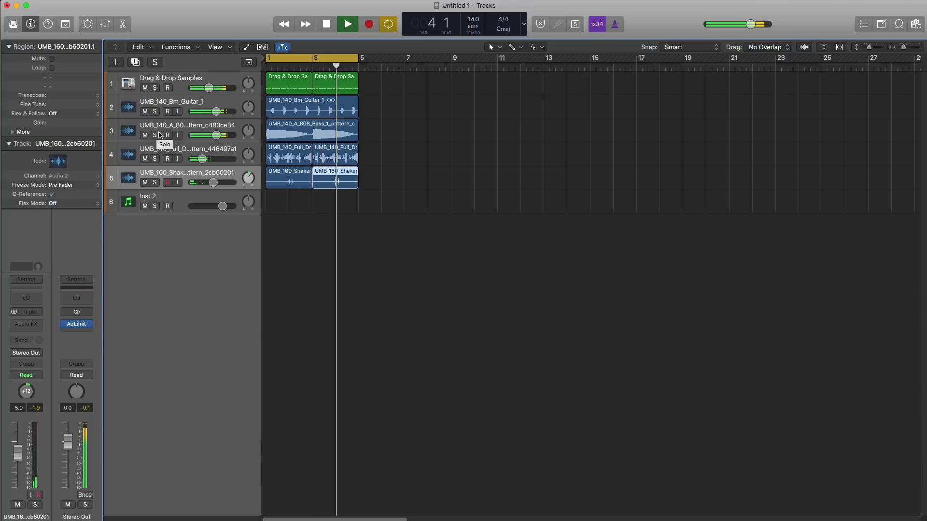
{"action": "key", "text": "space"}
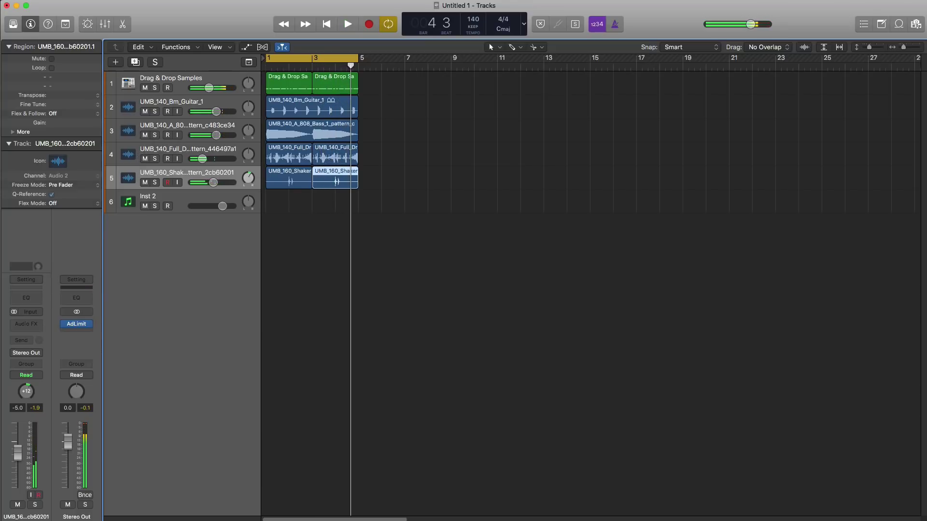
Return to Loopcloud and compare the owned sample library with the store's front page, ending in the library
{"action": "left_click_drag", "start_coordinate": [926, 27], "coordinate": [660, 27]}
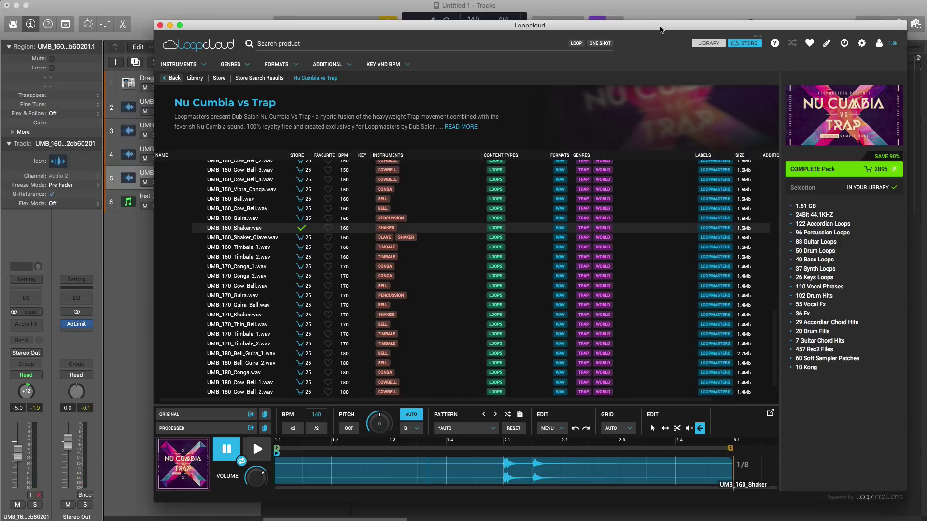
{"action": "left_click", "coordinate": [708, 44]}
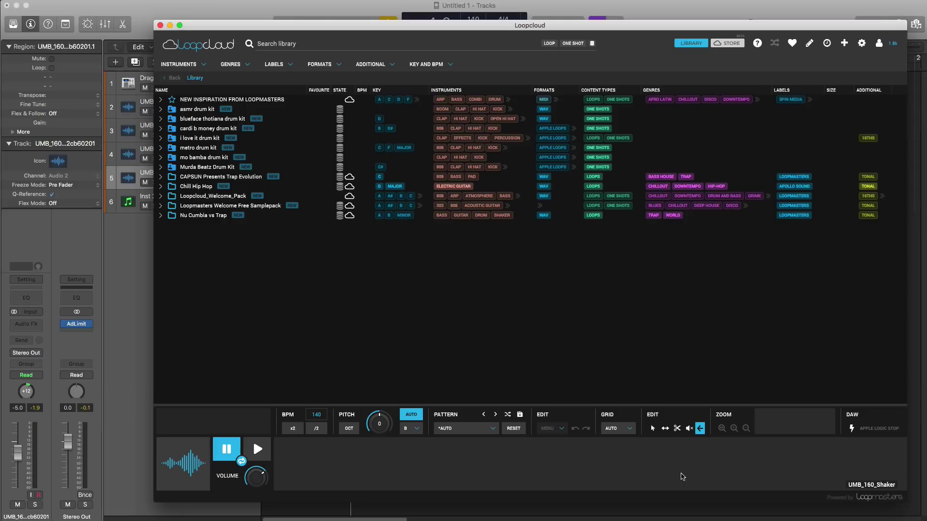
{"action": "left_click", "coordinate": [729, 44]}
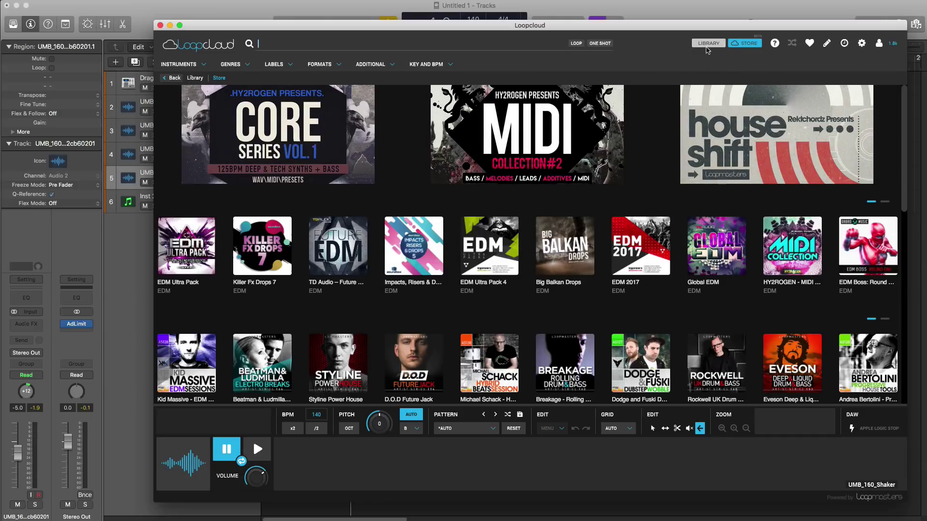
{"action": "left_click", "coordinate": [706, 48]}
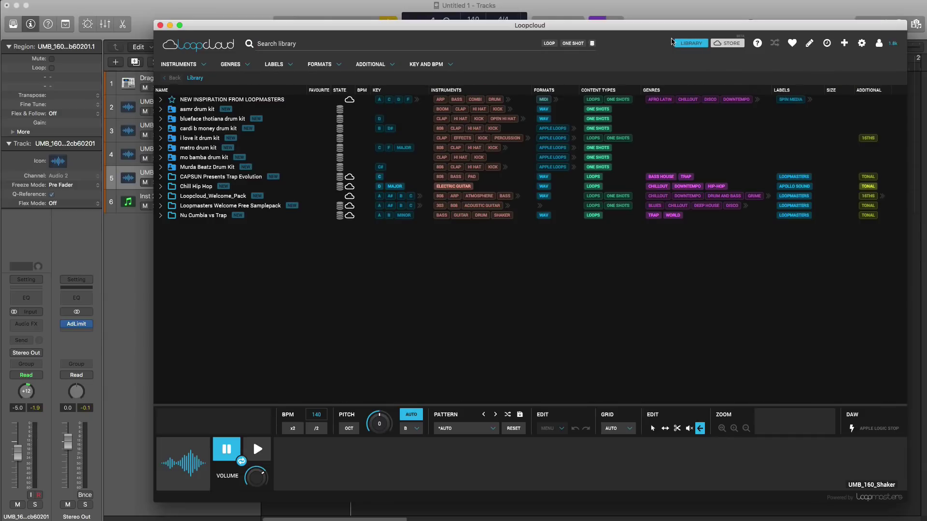